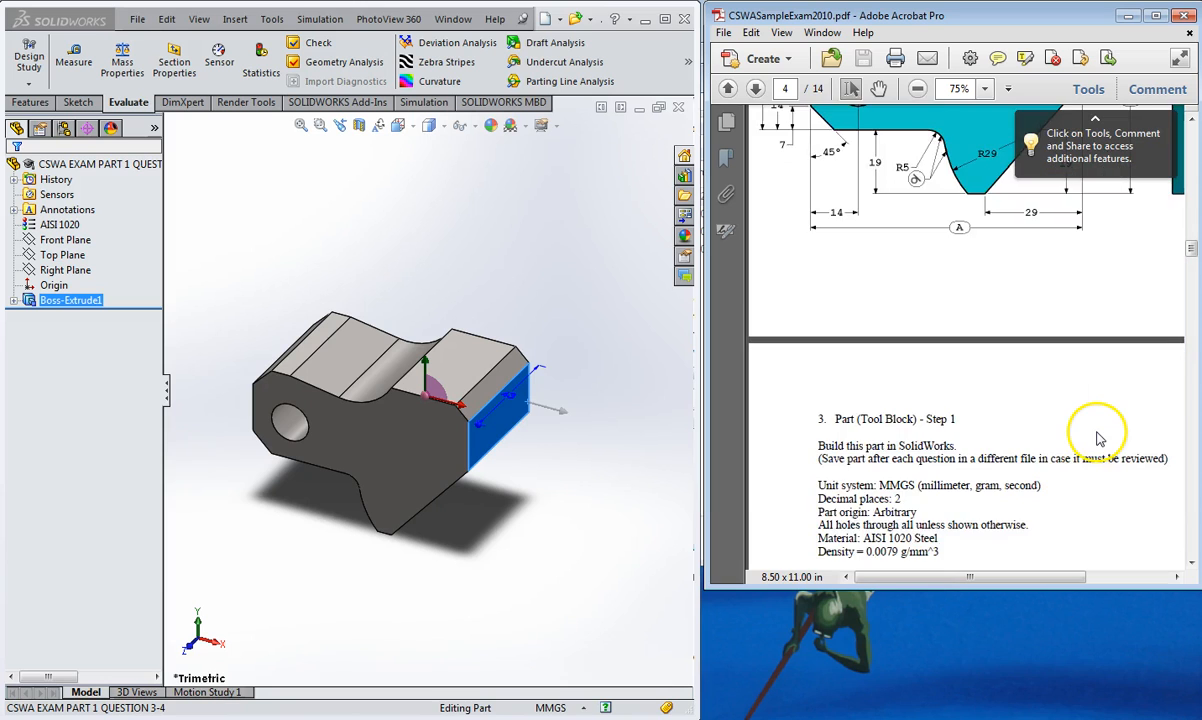
Set the overall length (A) in the boss extrusion's profile sketch to 84 mm, following question 4 of the exam PDF.
scroll(1098, 438, "down", 8)
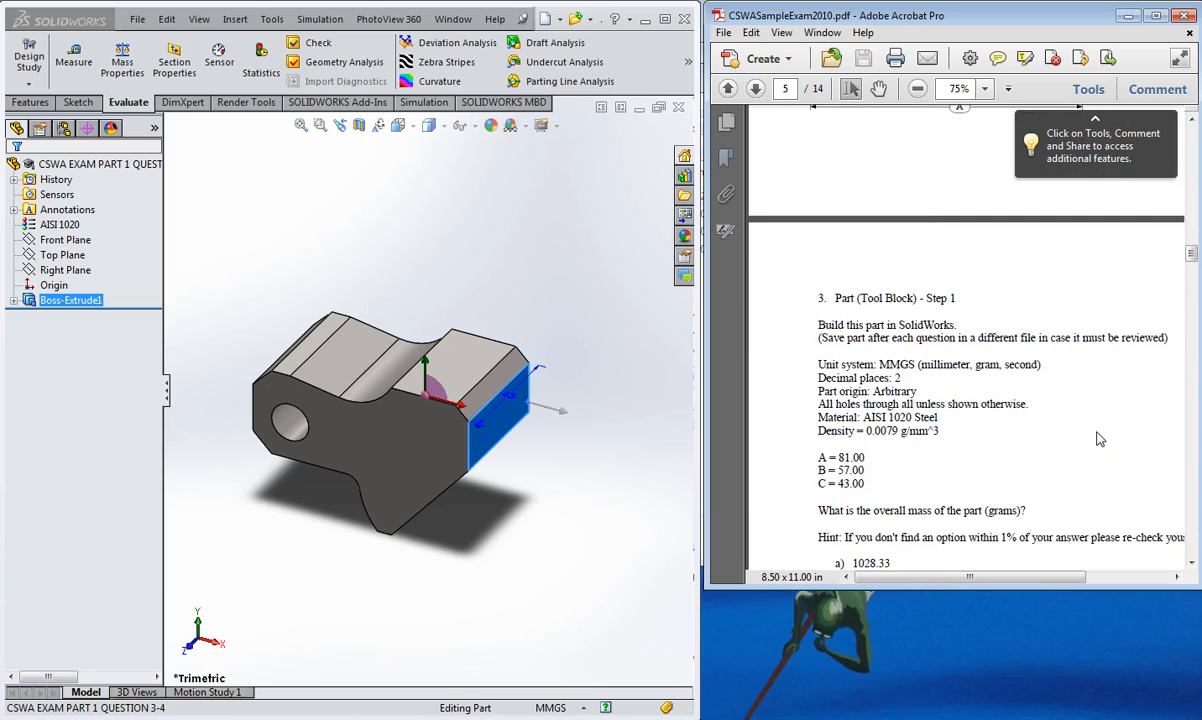
scroll(1098, 438, "down", 2)
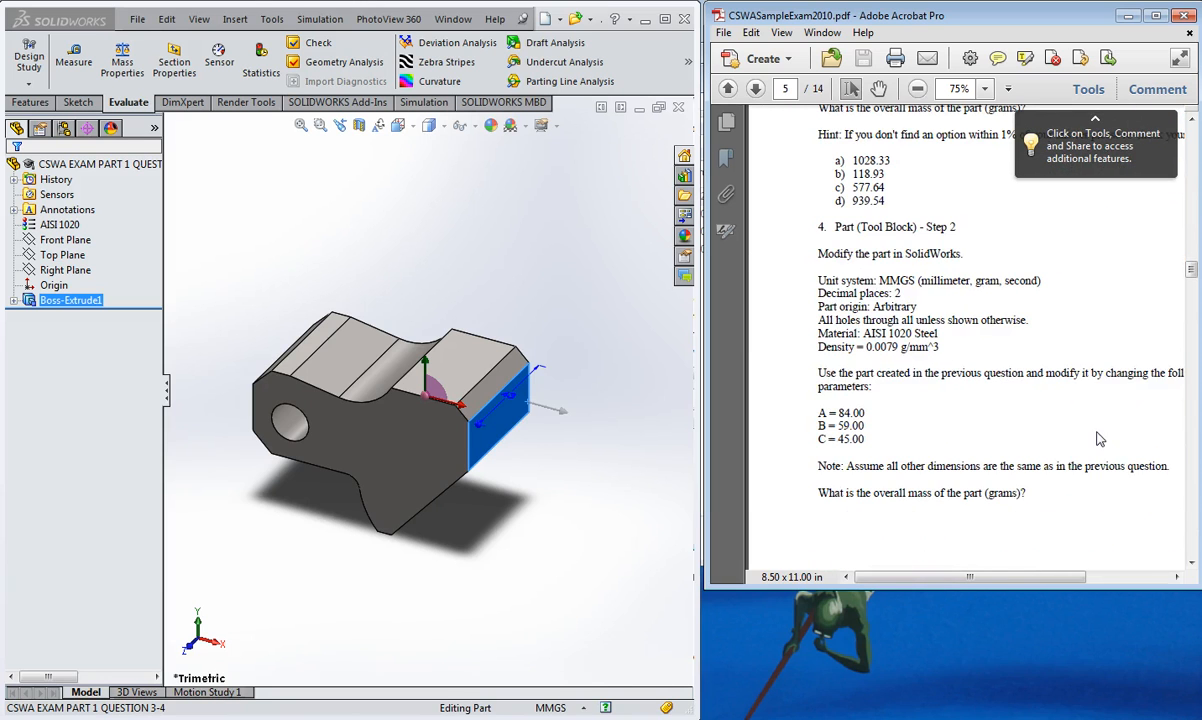
scroll(1098, 438, "down", 1)
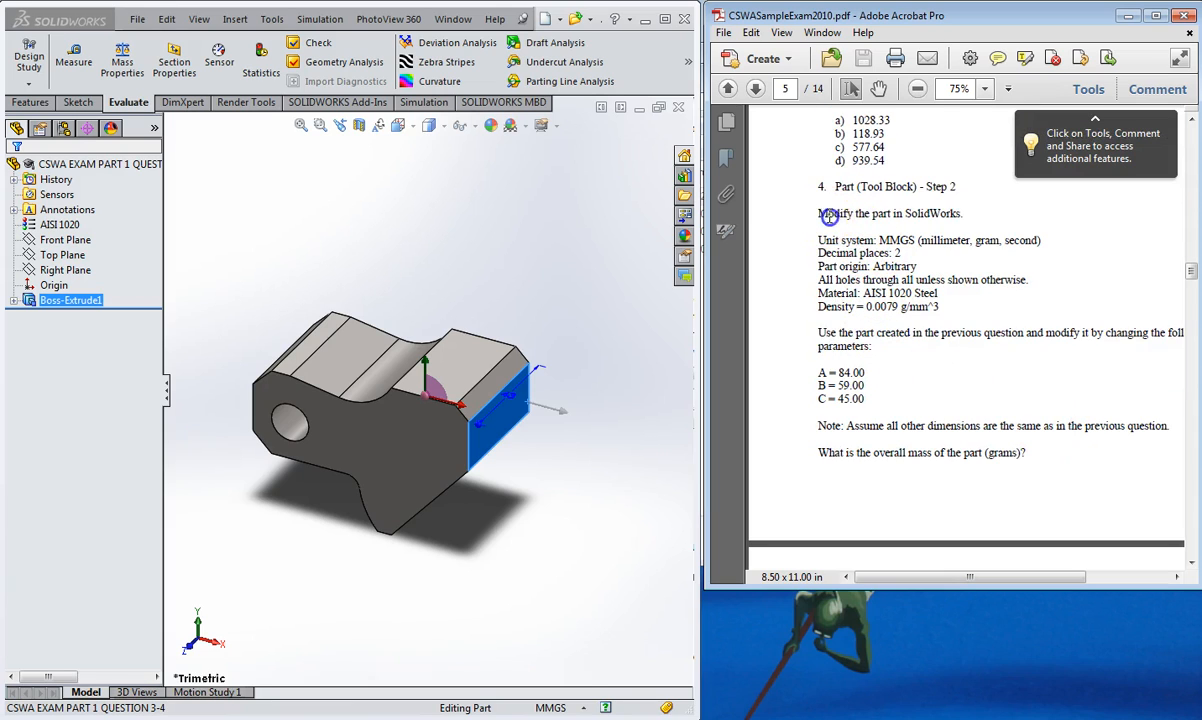
left_click_drag(819, 215, 965, 220)
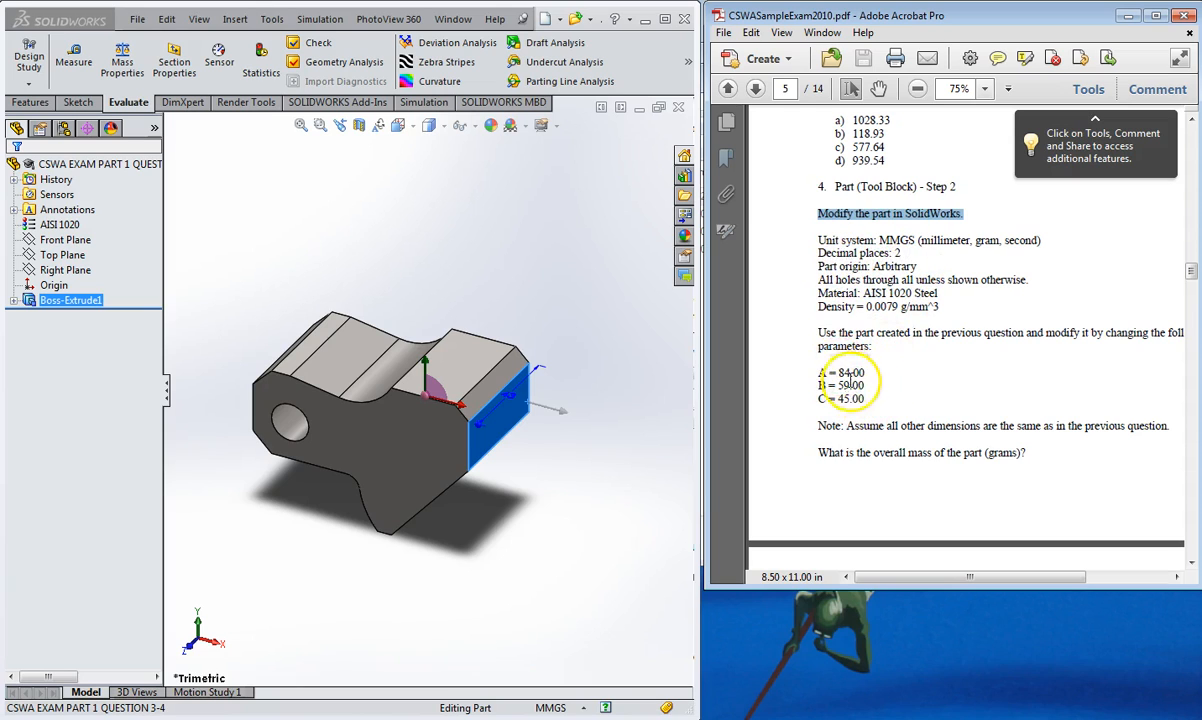
left_click(14, 301)
left_click(44, 316)
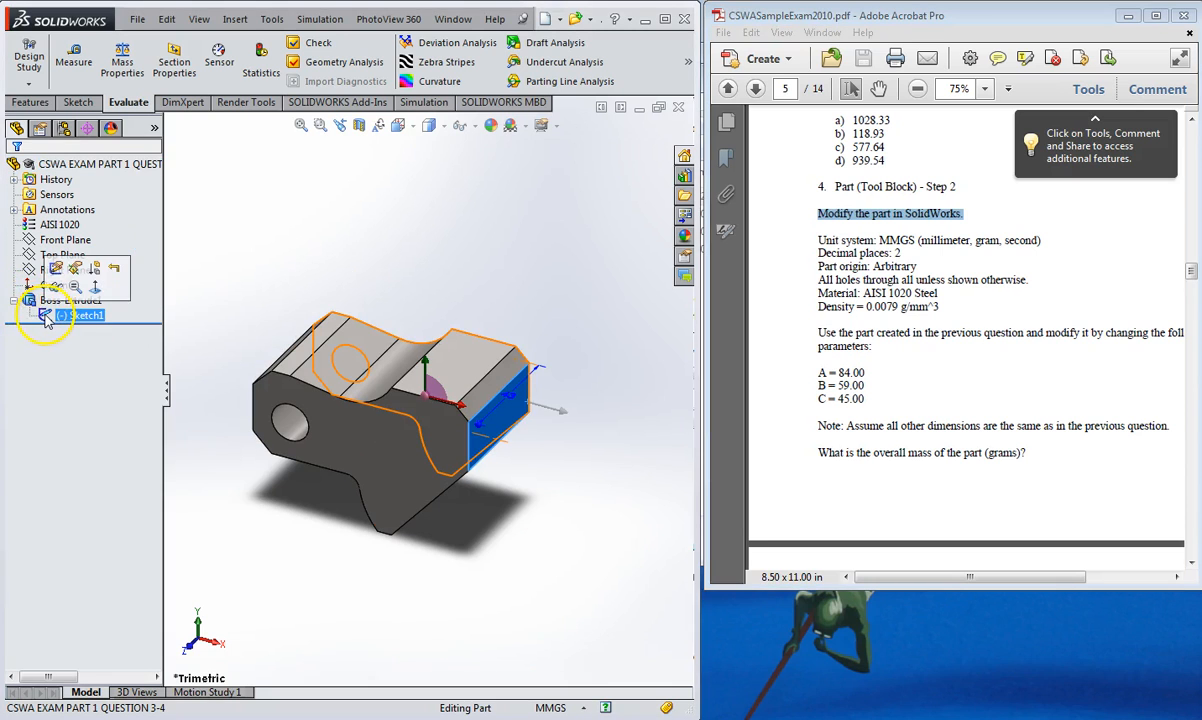
left_click(56, 270)
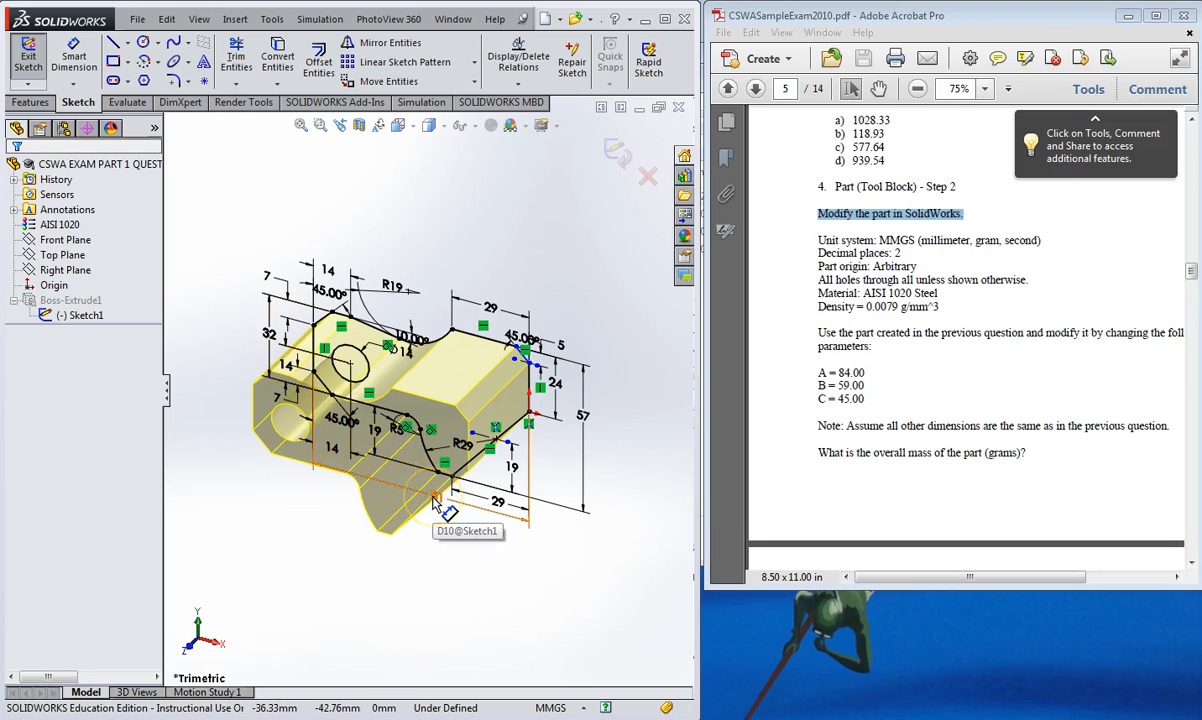
key("space")
left_click(249, 520)
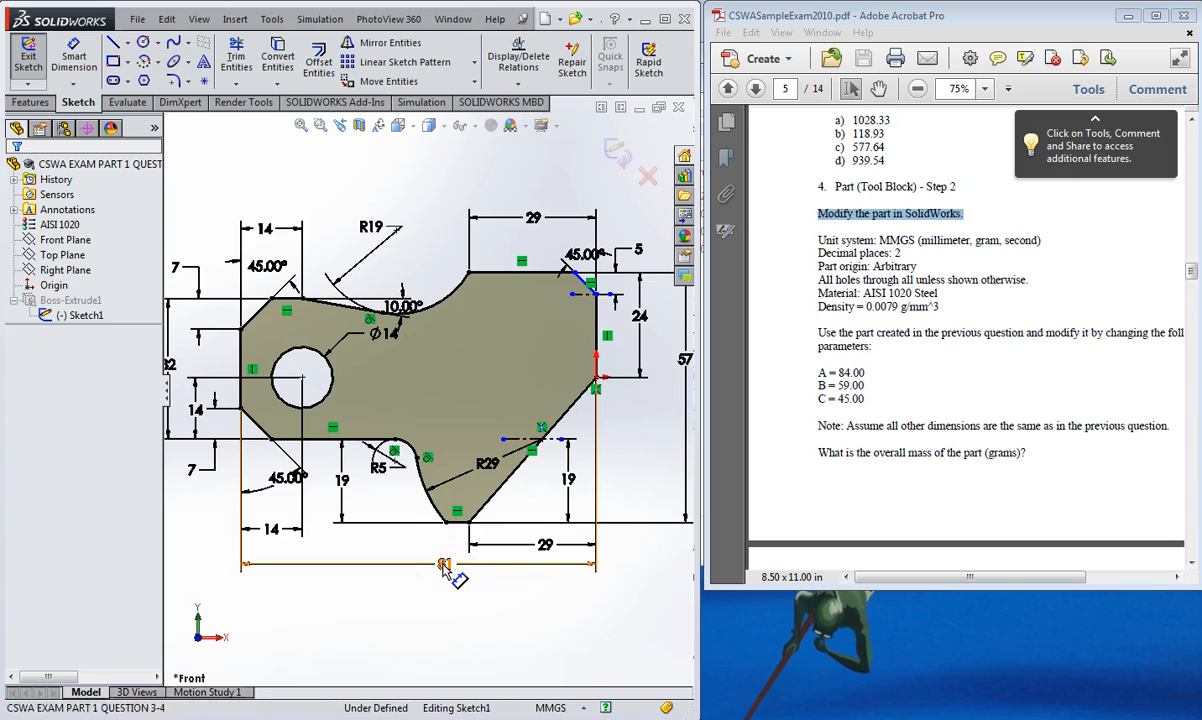
double_click(444, 566)
type("84")
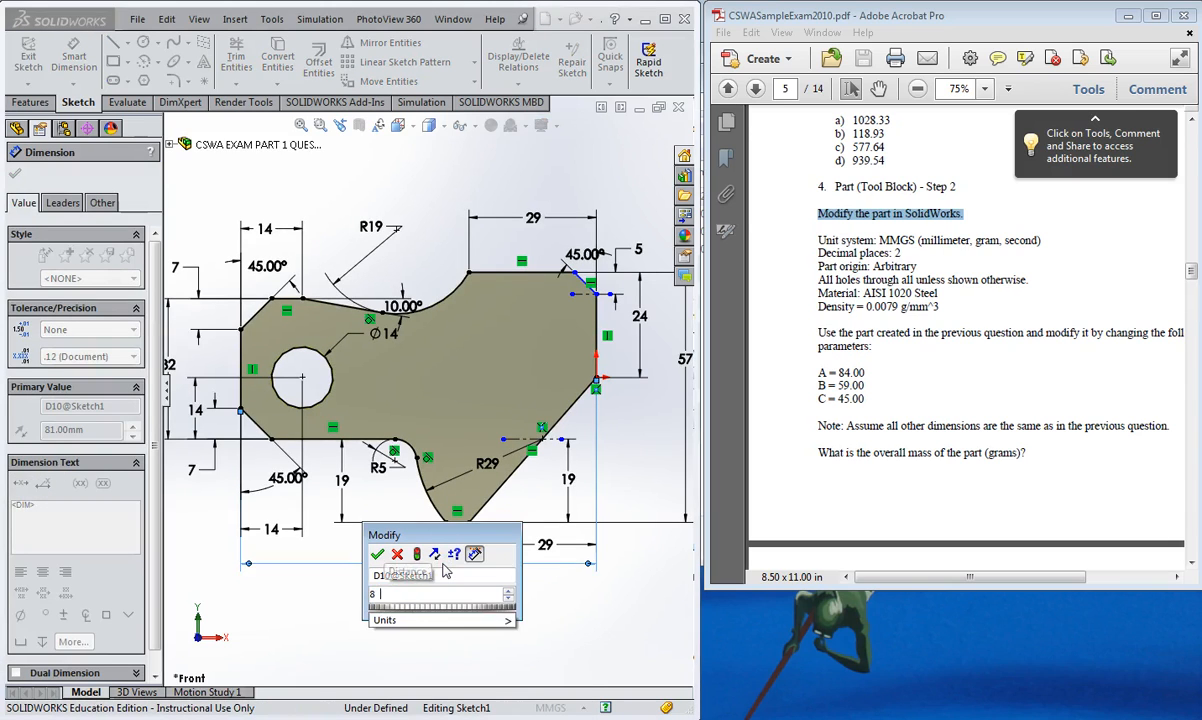
key("Return")
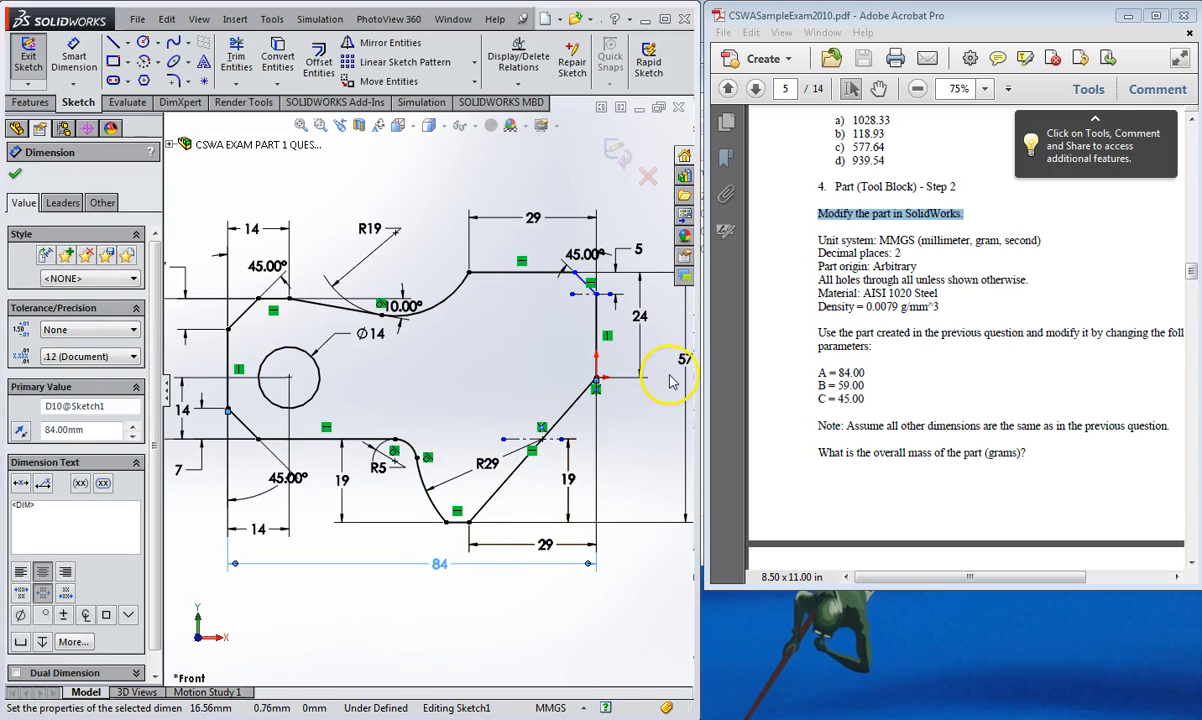
Set the profile sketch's overall height (B) to 59 mm and exit the sketch.
left_click(683, 360)
double_click(683, 360)
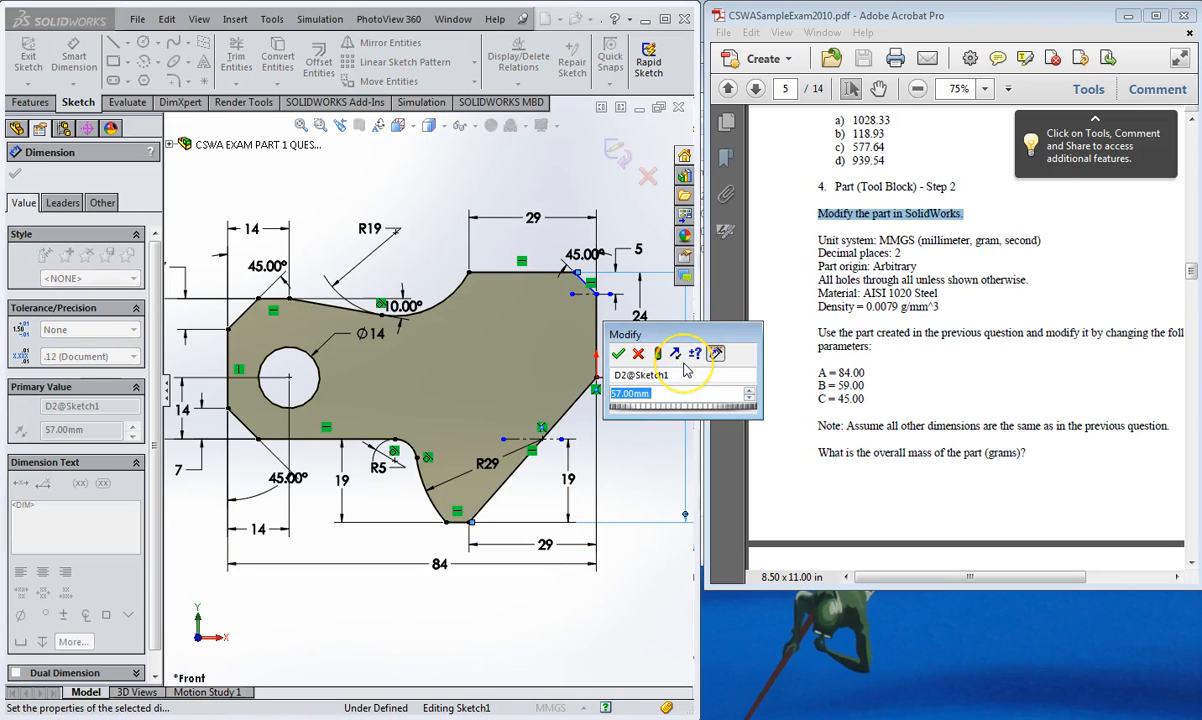
type("59")
key("Return")
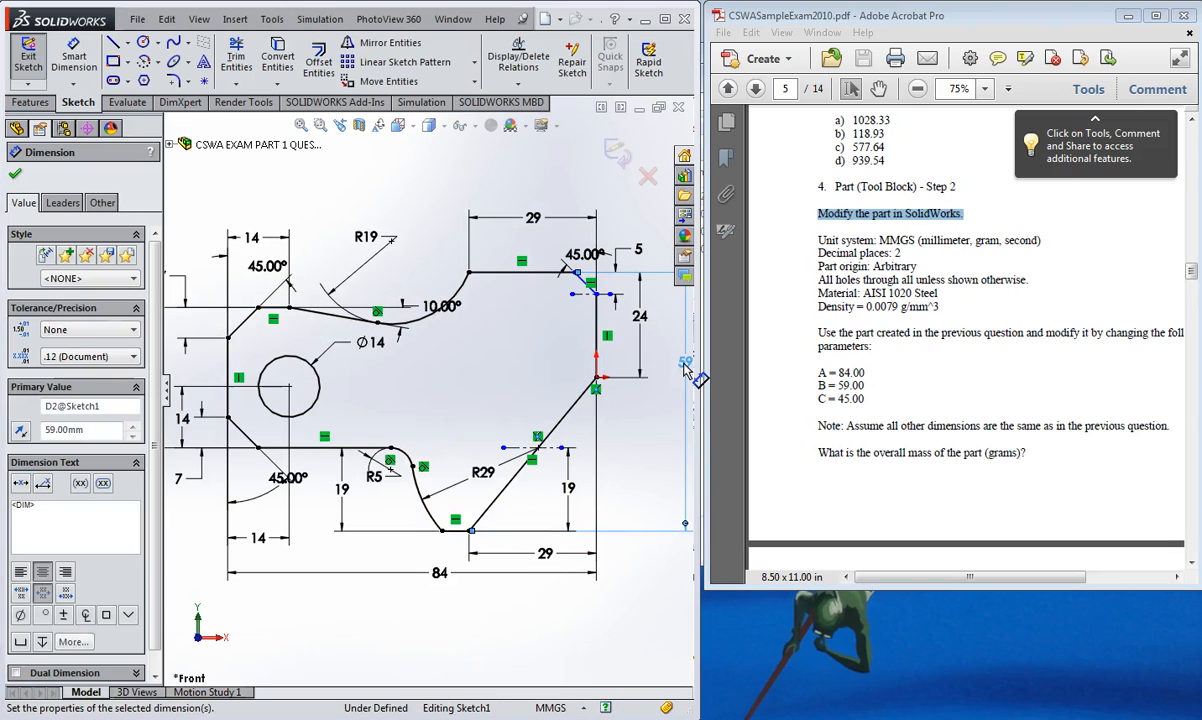
left_click(615, 152)
Edit the boss extrusion to a blind depth of 45 mm (C).
left_click(45, 300)
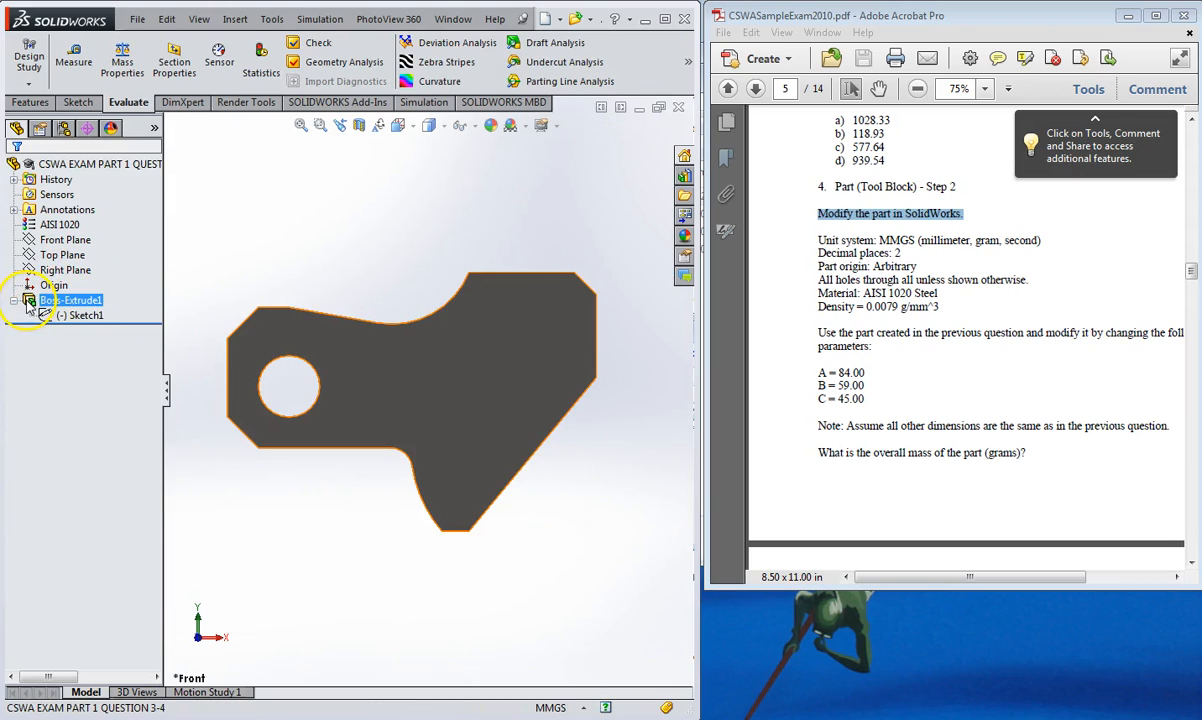
left_click(36, 301)
left_click(37, 254)
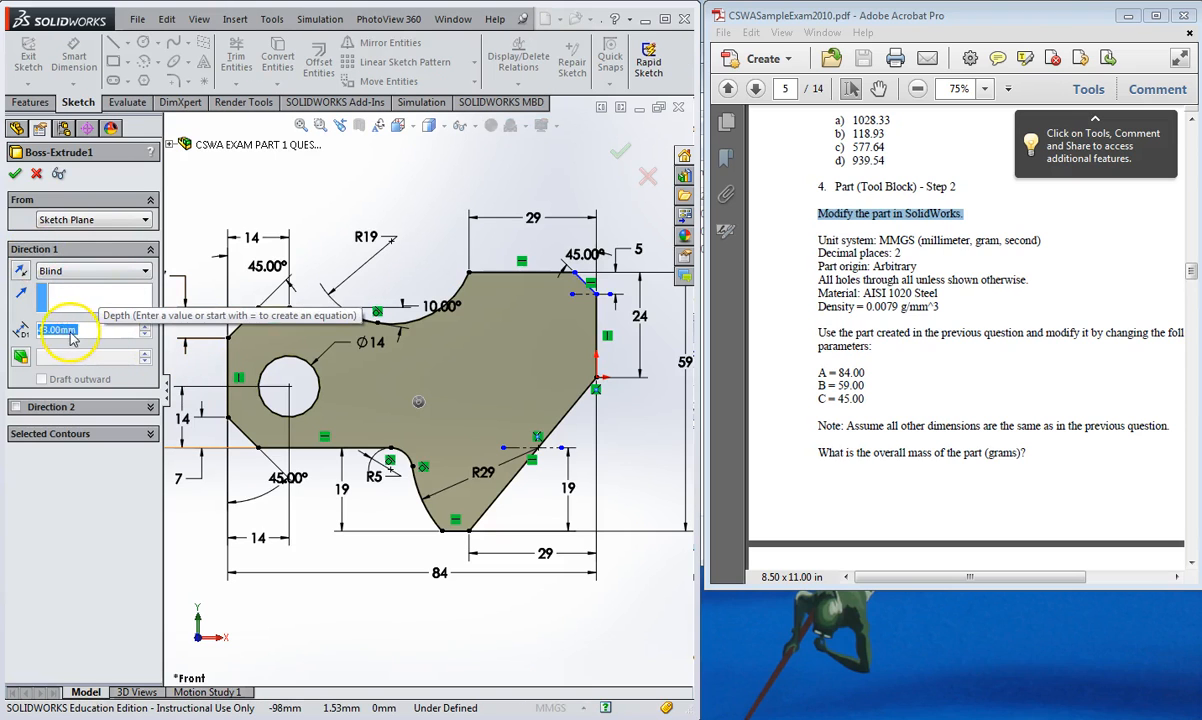
type("43")
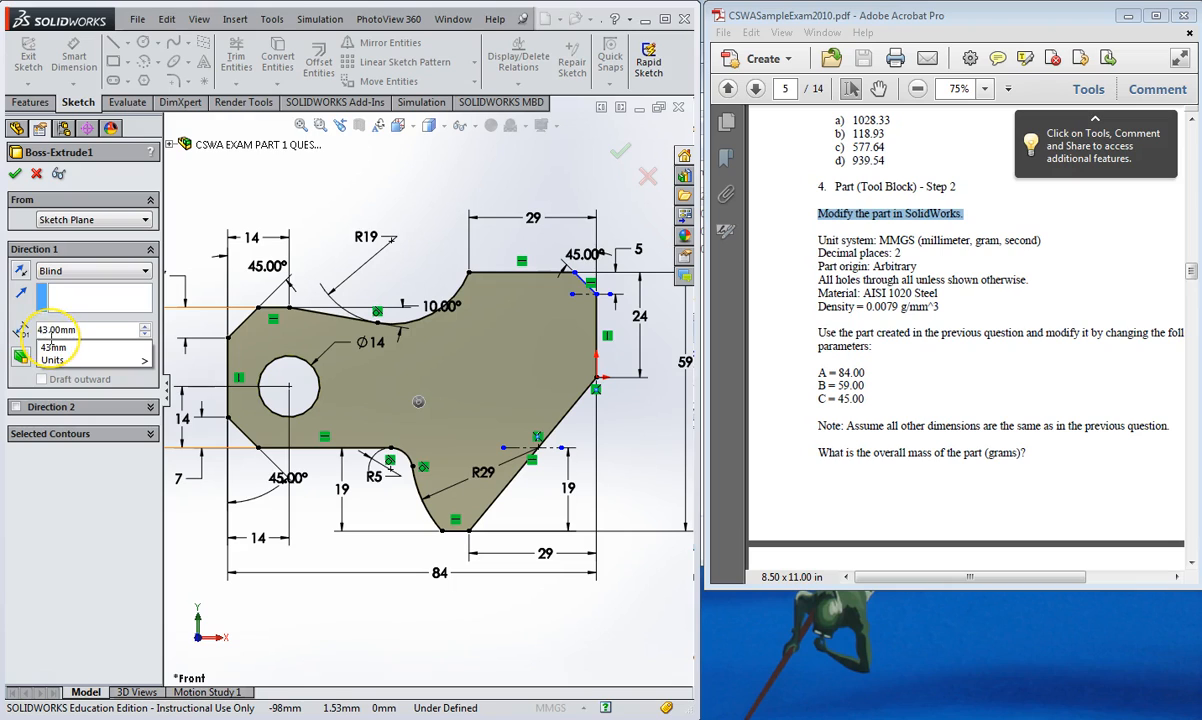
type("5")
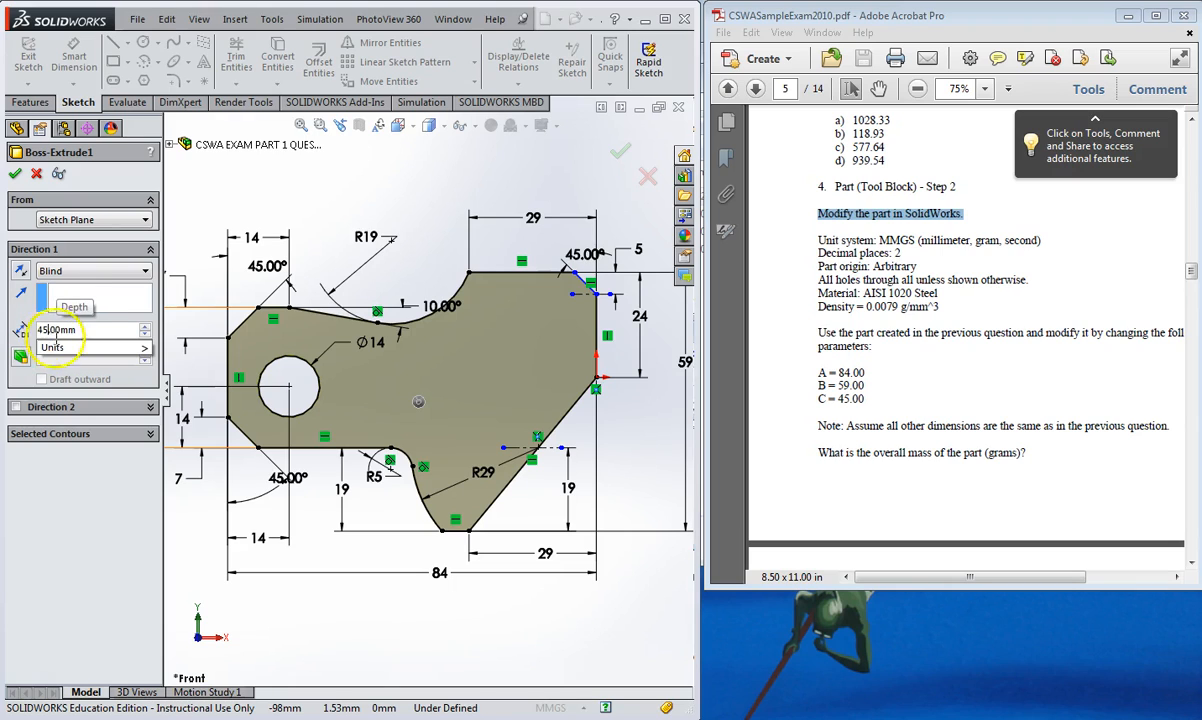
left_click(18, 174)
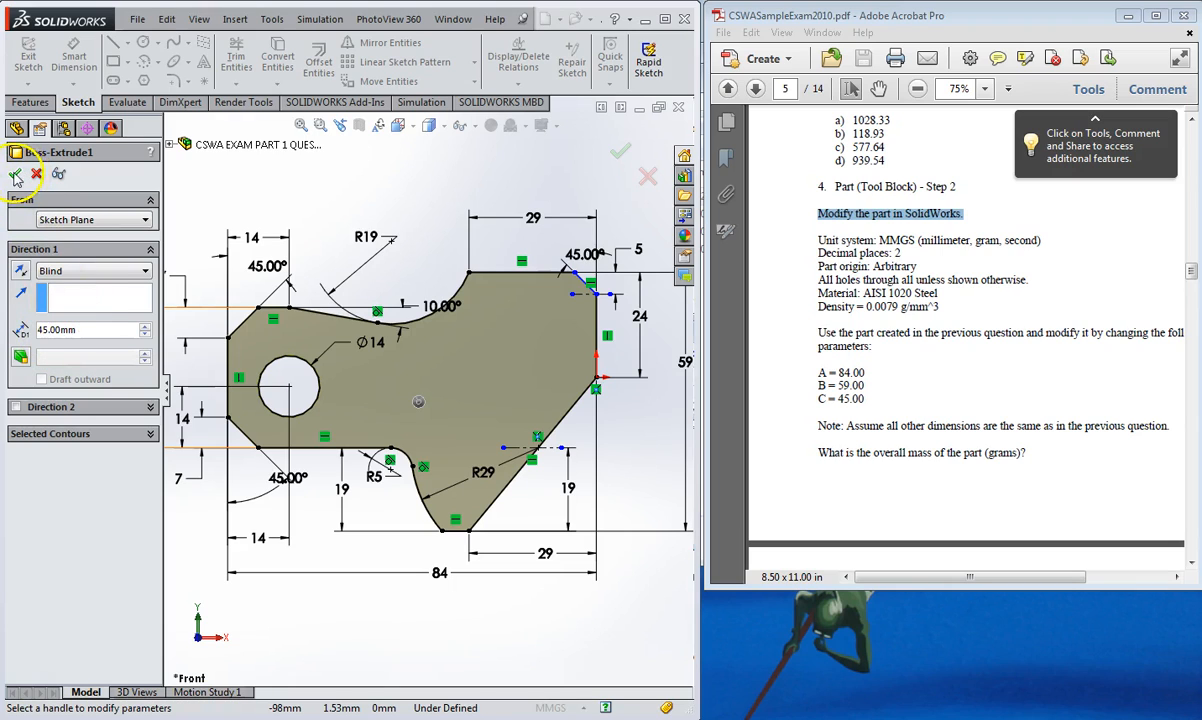
left_click(15, 175)
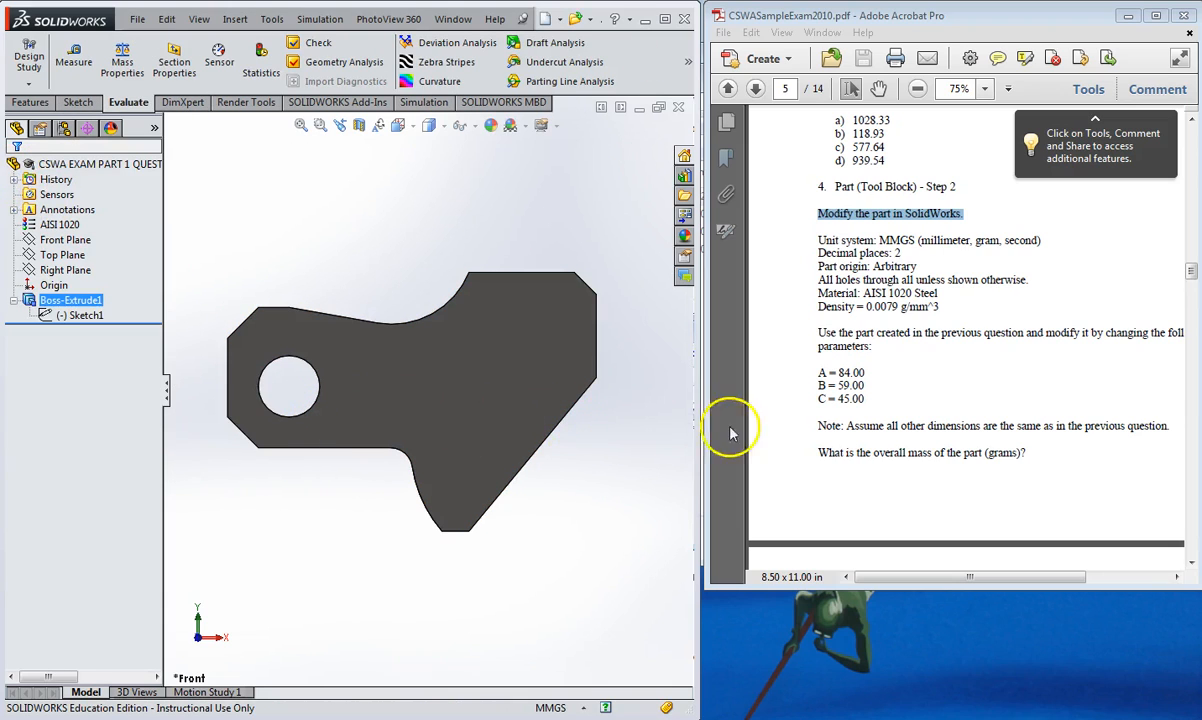
Review the profile sketch's dimensions against question 4 and examine the part drawings for question 5 in the exam PDF.
left_click(930, 349)
scroll(932, 358, "down", 1)
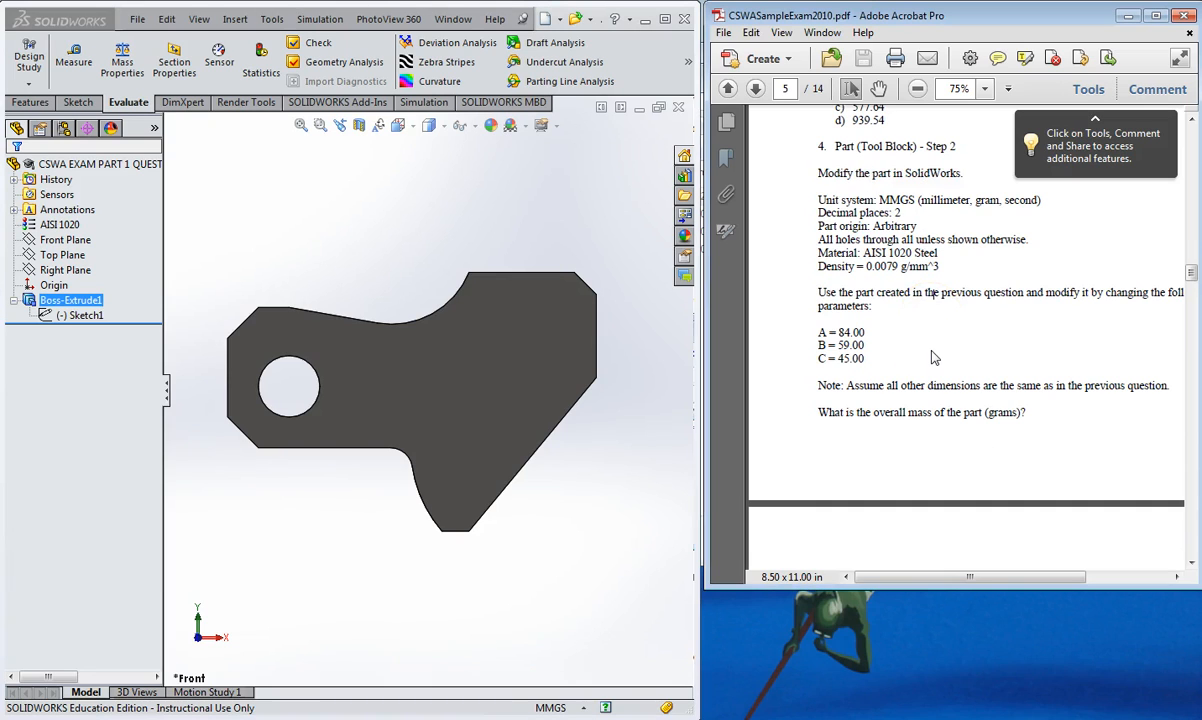
scroll(930, 349, "up", 1)
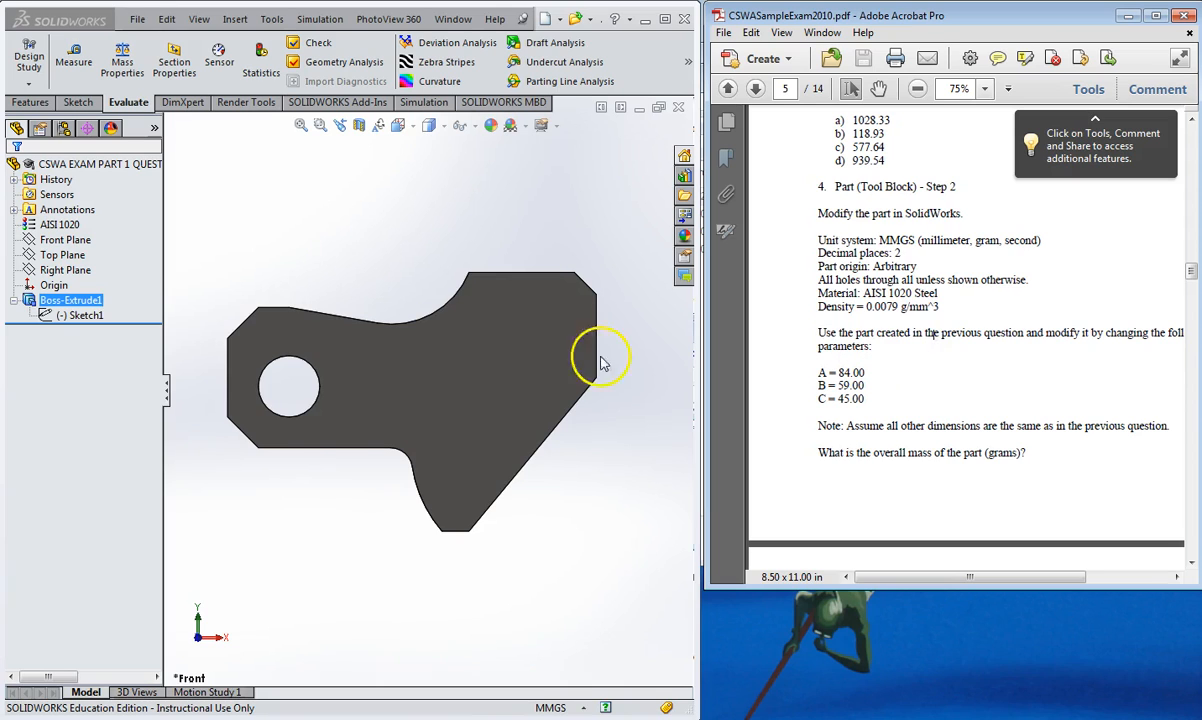
left_click(72, 315)
left_click(89, 287)
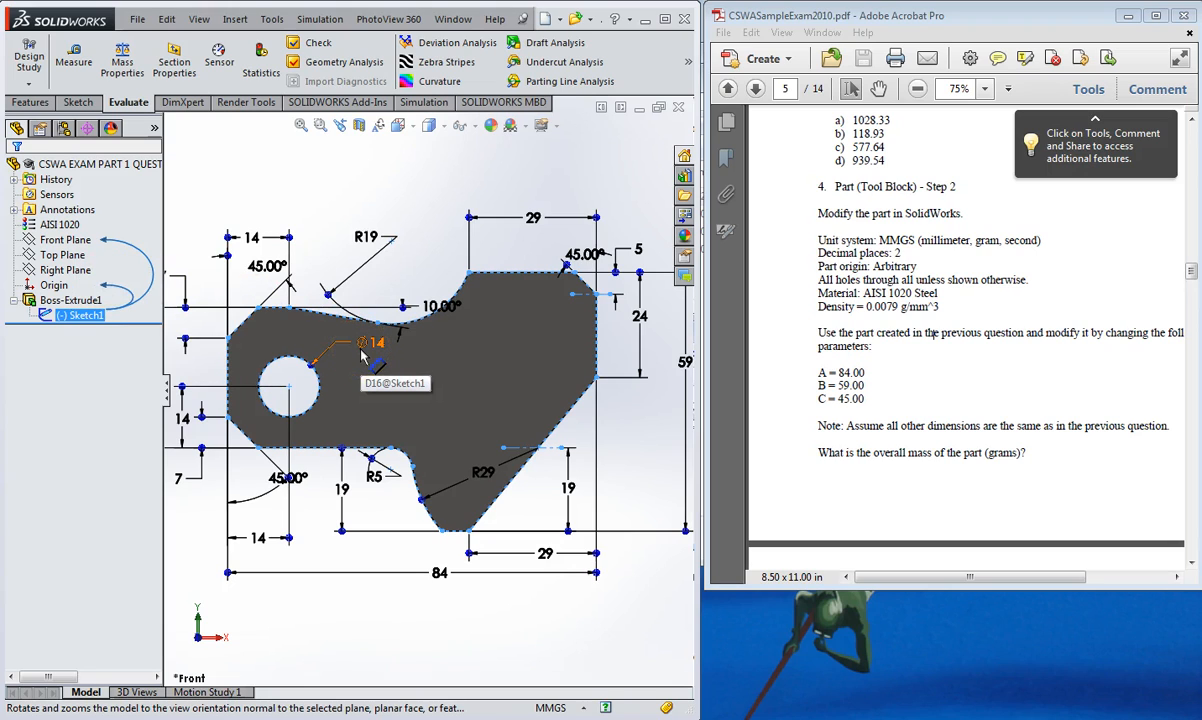
left_click(924, 387)
scroll(926, 392, "down", 6)
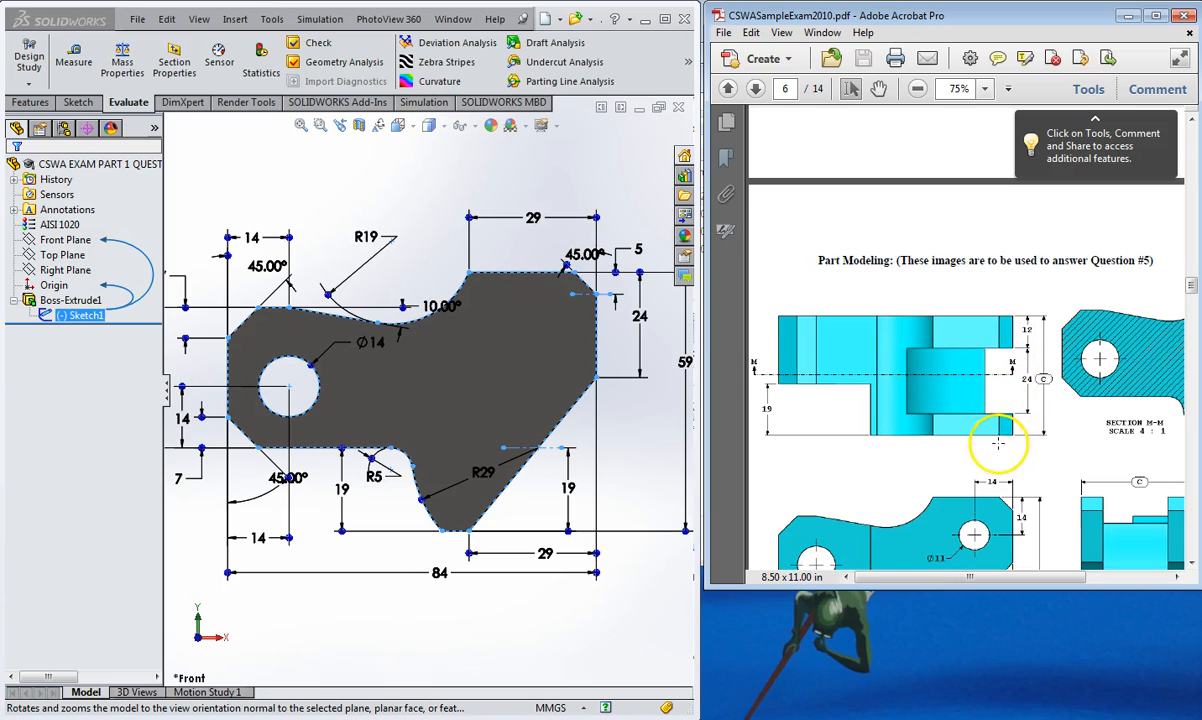
scroll(990, 443, "down", 4)
mouse_move(1029, 578)
left_mouse_down()
mouse_move(1121, 571)
mouse_move(1049, 577)
left_mouse_up()
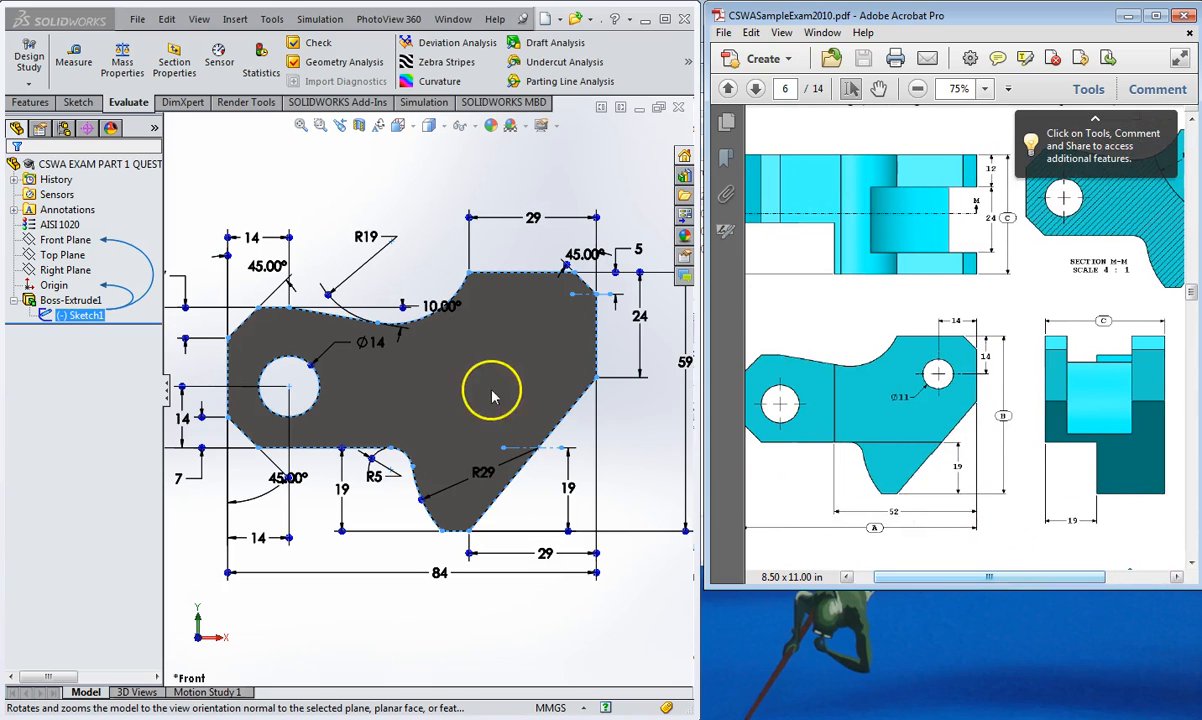
Create a reference plane offset 12 mm from the Front Plane into the block.
left_click(63, 257)
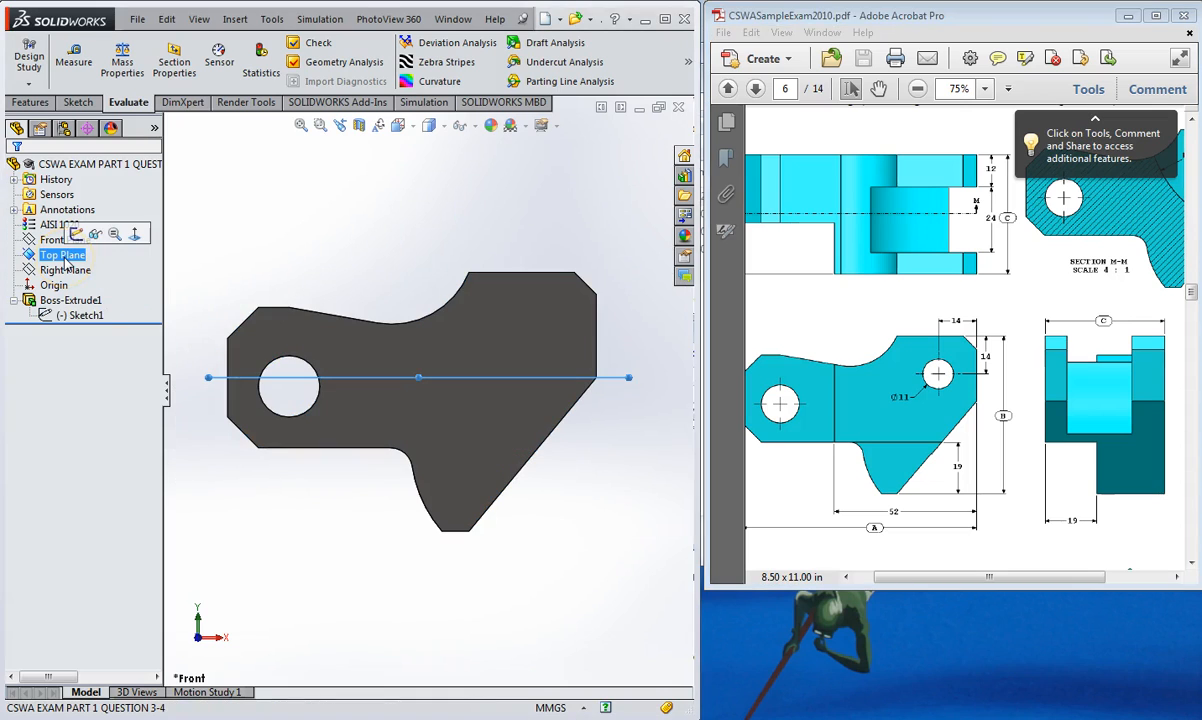
key("Escape")
key("space")
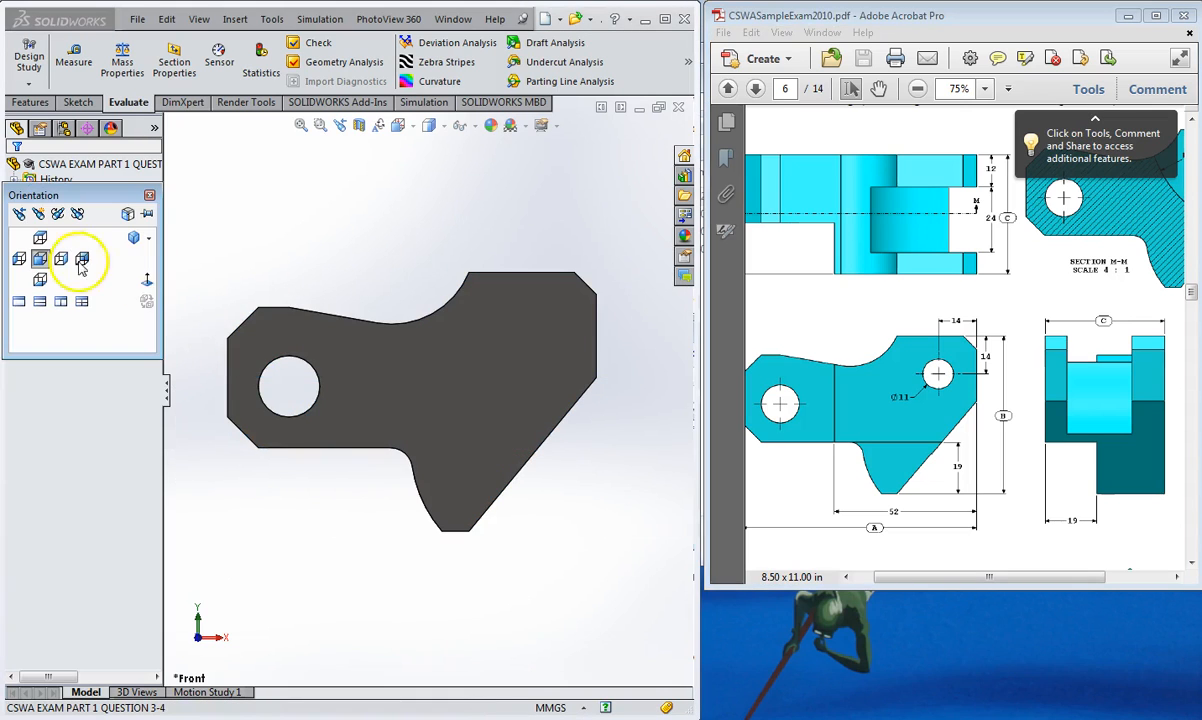
left_click(40, 237)
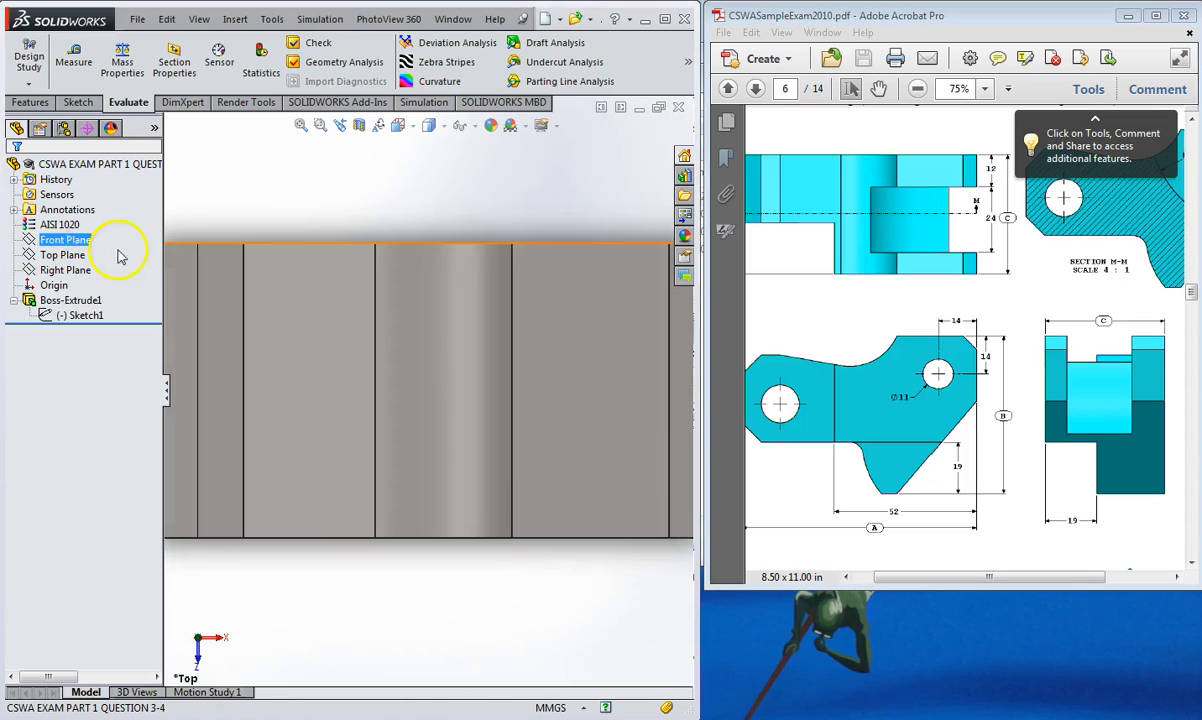
key("f")
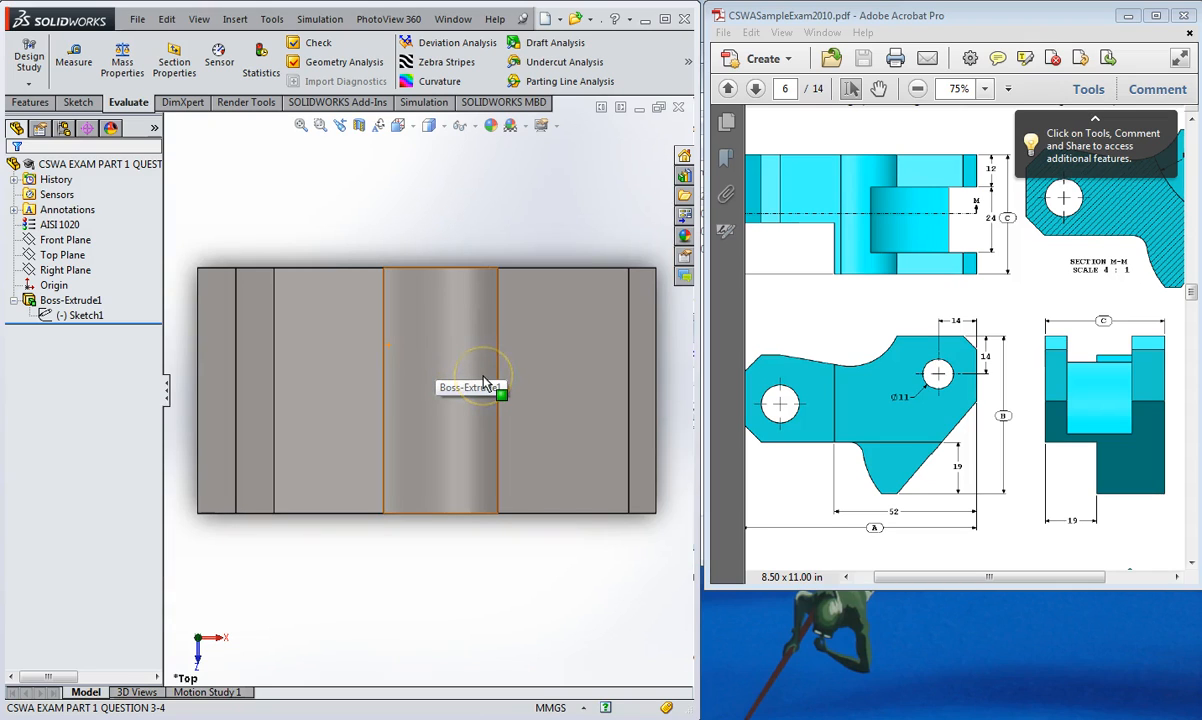
left_click(66, 242)
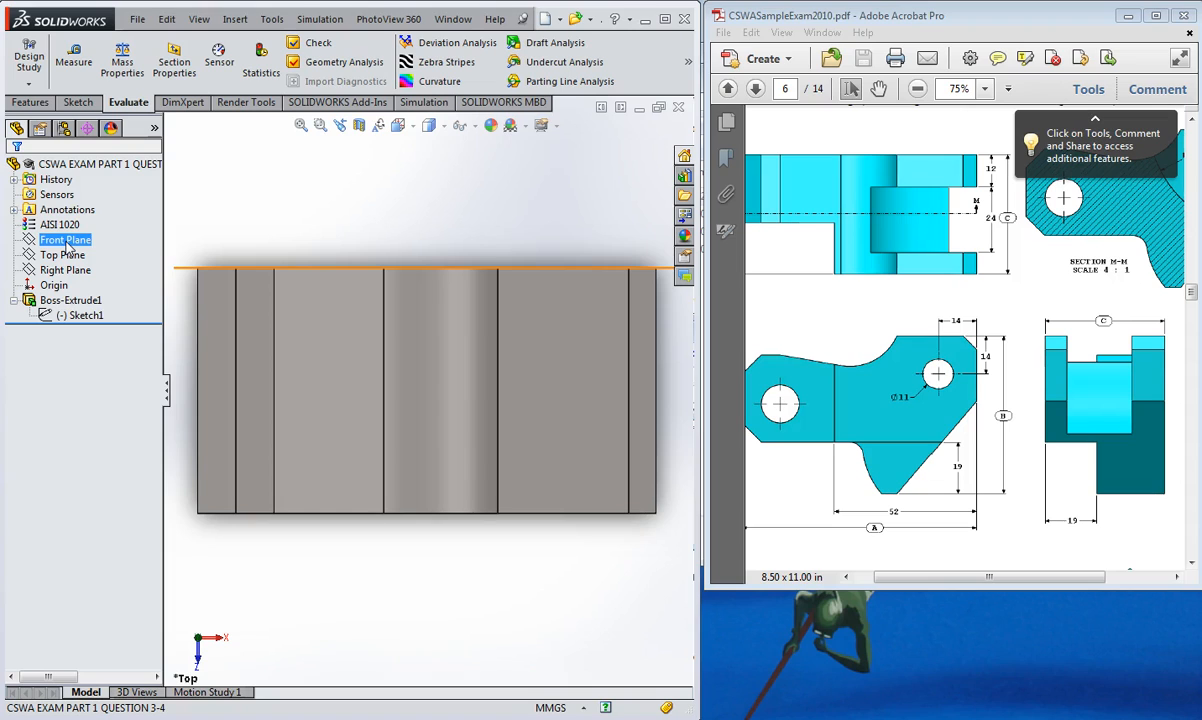
left_click(67, 247)
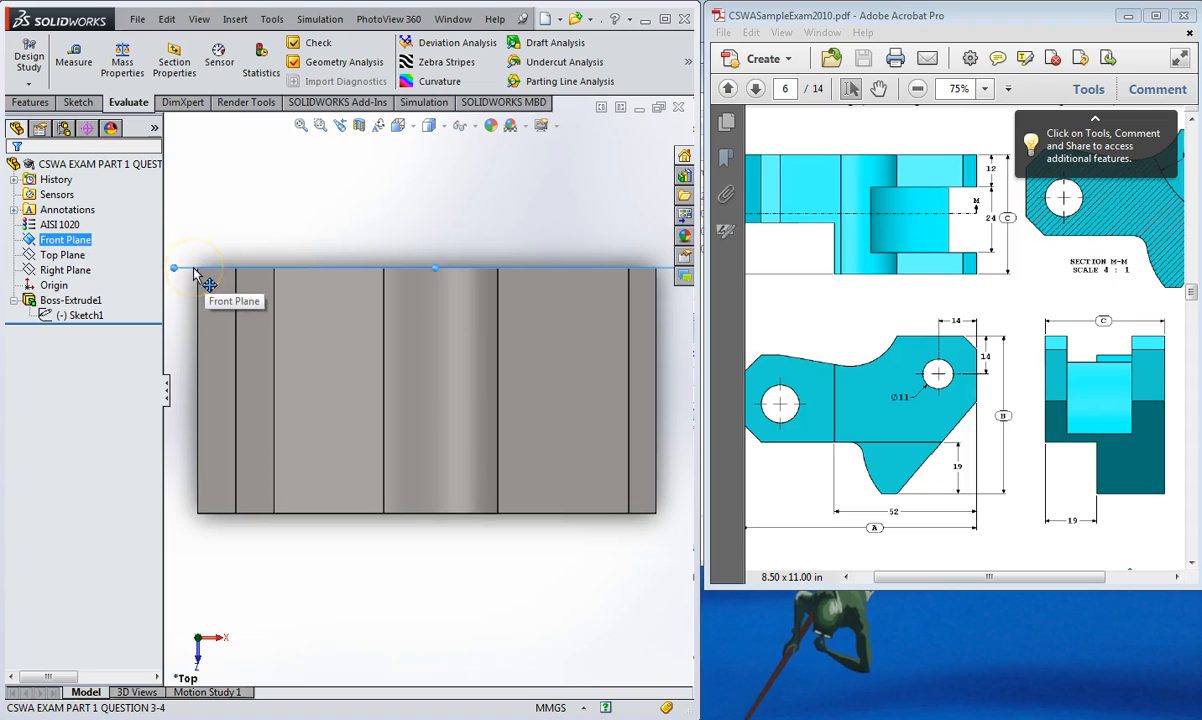
left_click_drag(194, 269, 201, 320, "ctrl")
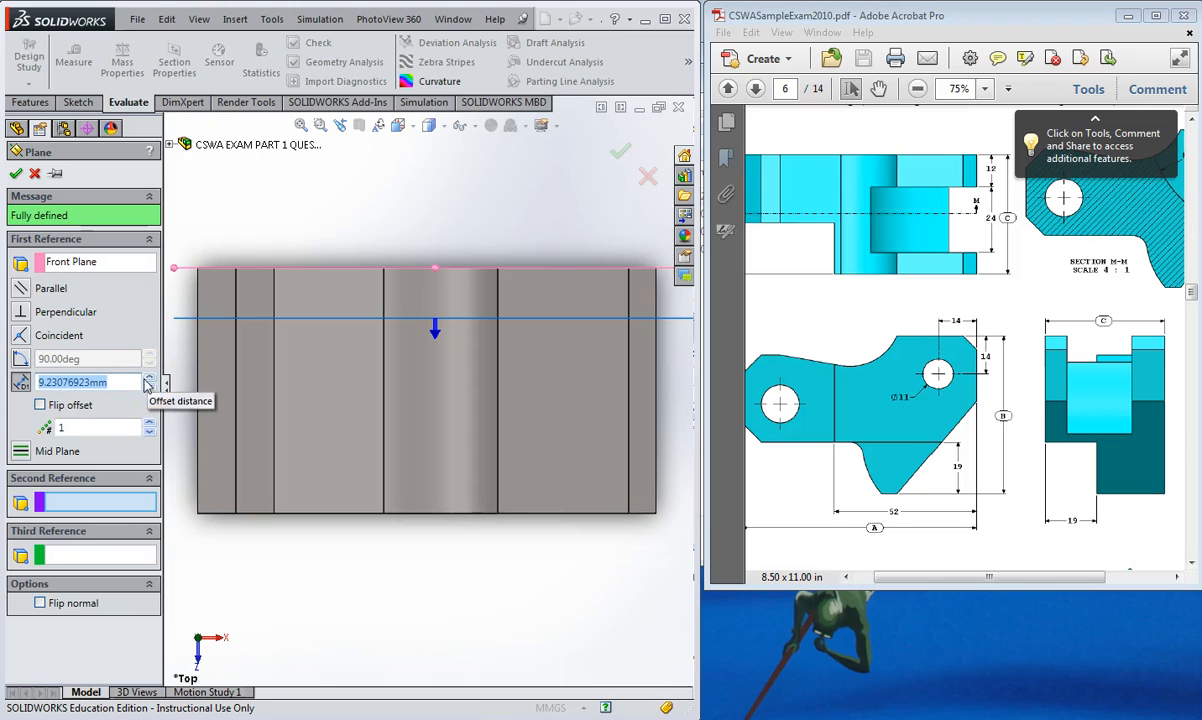
type("12")
key("Return")
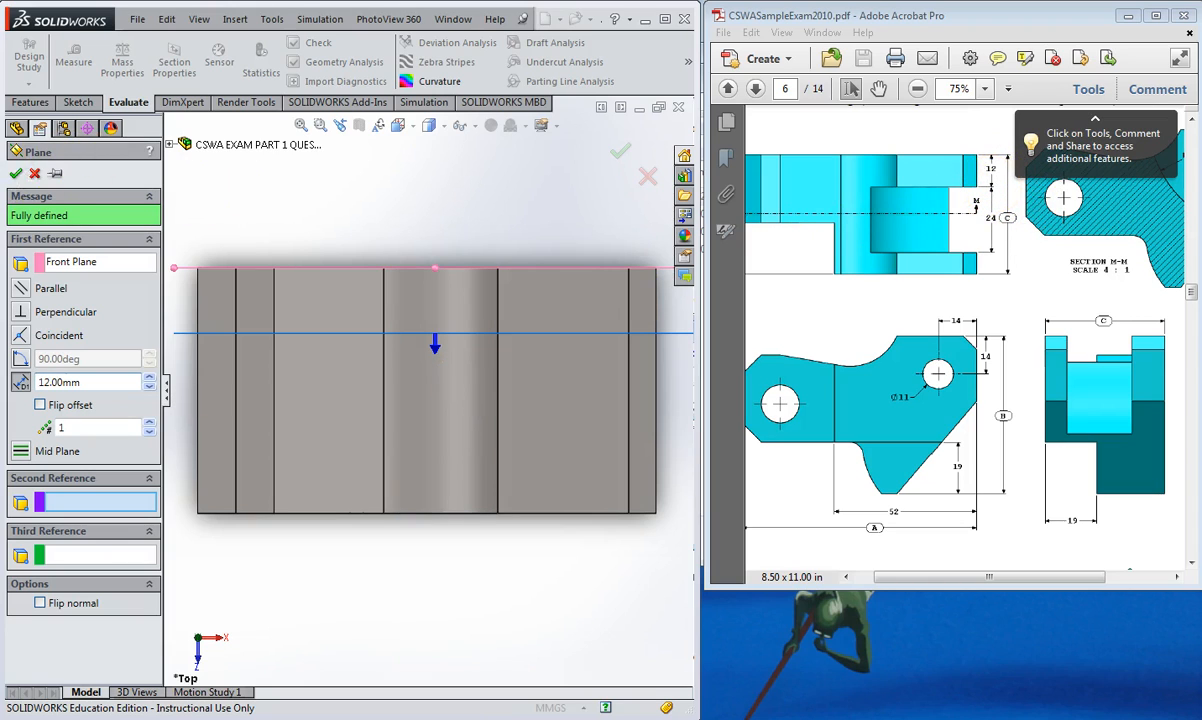
left_click(16, 176)
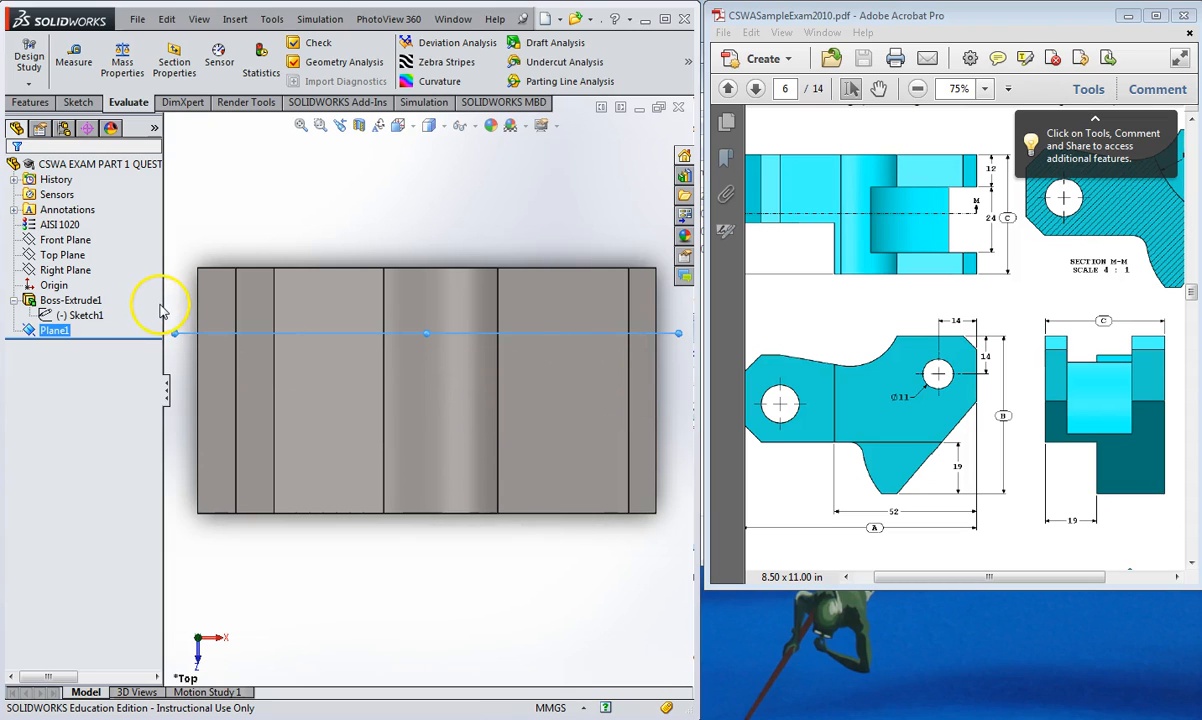
Start a sketch on the offset plane and draw a horizontal centerline about 14 mm long across the block's lower sloped edge.
key("space")
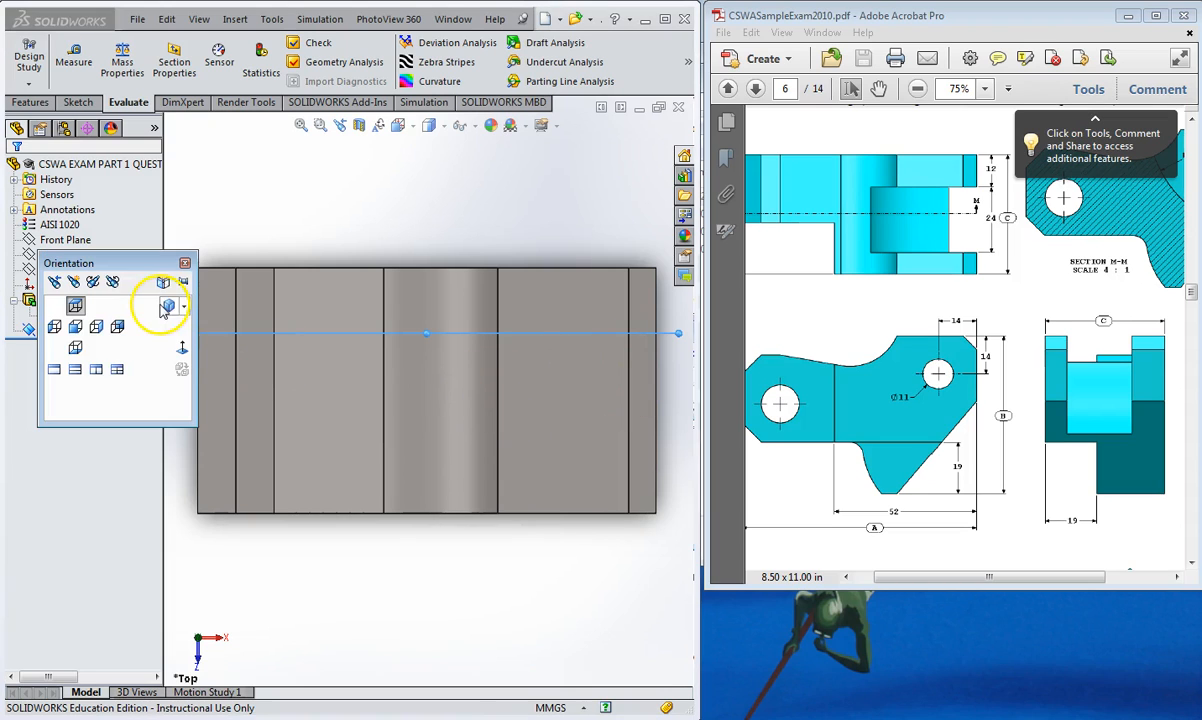
left_click(75, 330)
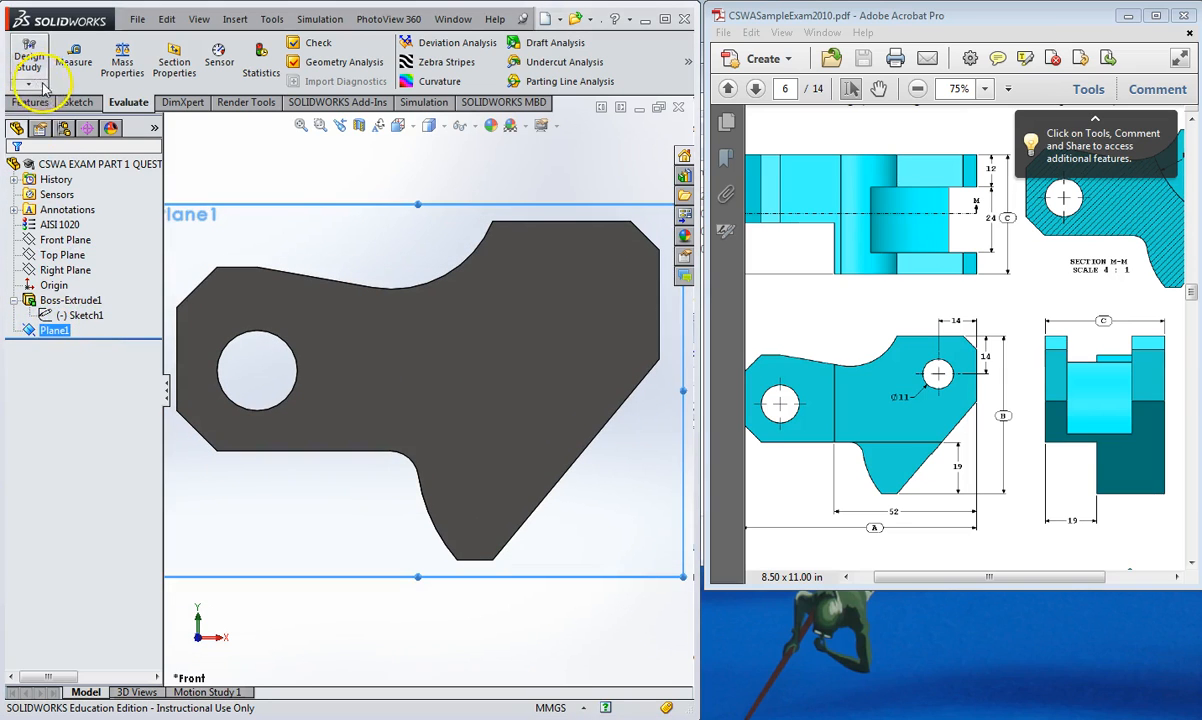
left_click(78, 102)
left_click(30, 60)
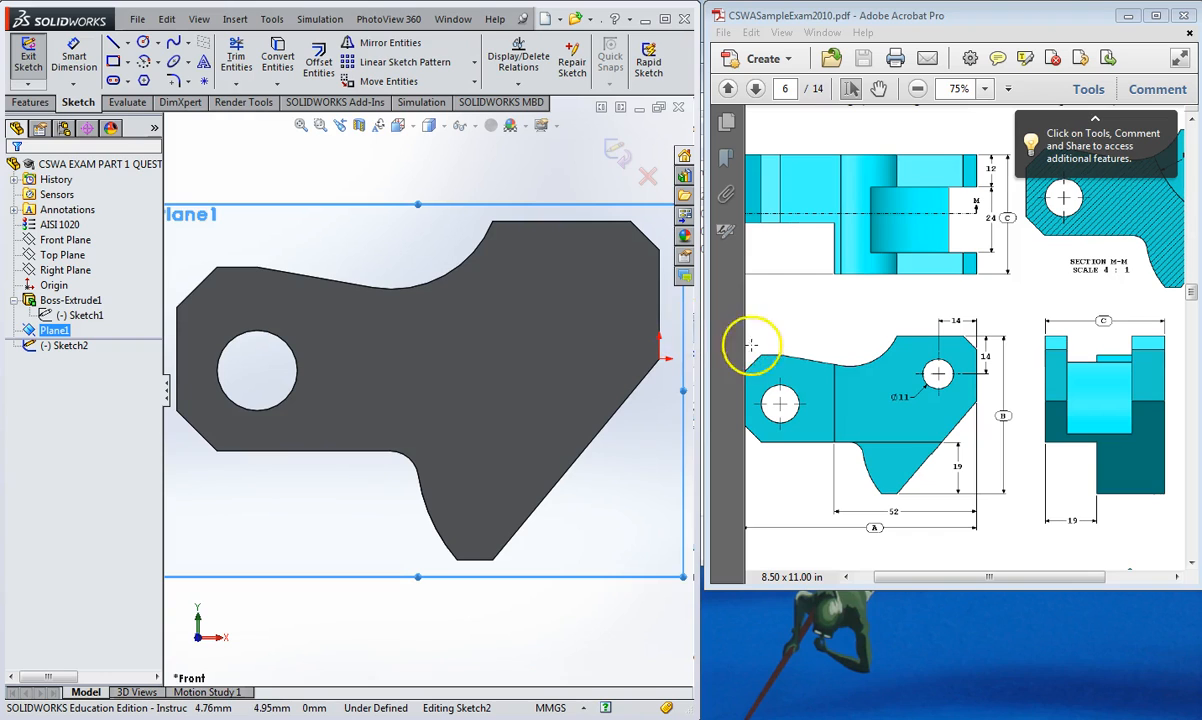
mouse_move(1014, 586)
left_mouse_down()
mouse_move(1025, 601)
mouse_move(1090, 591)
left_mouse_up()
scroll(1078, 493, "up", 2)
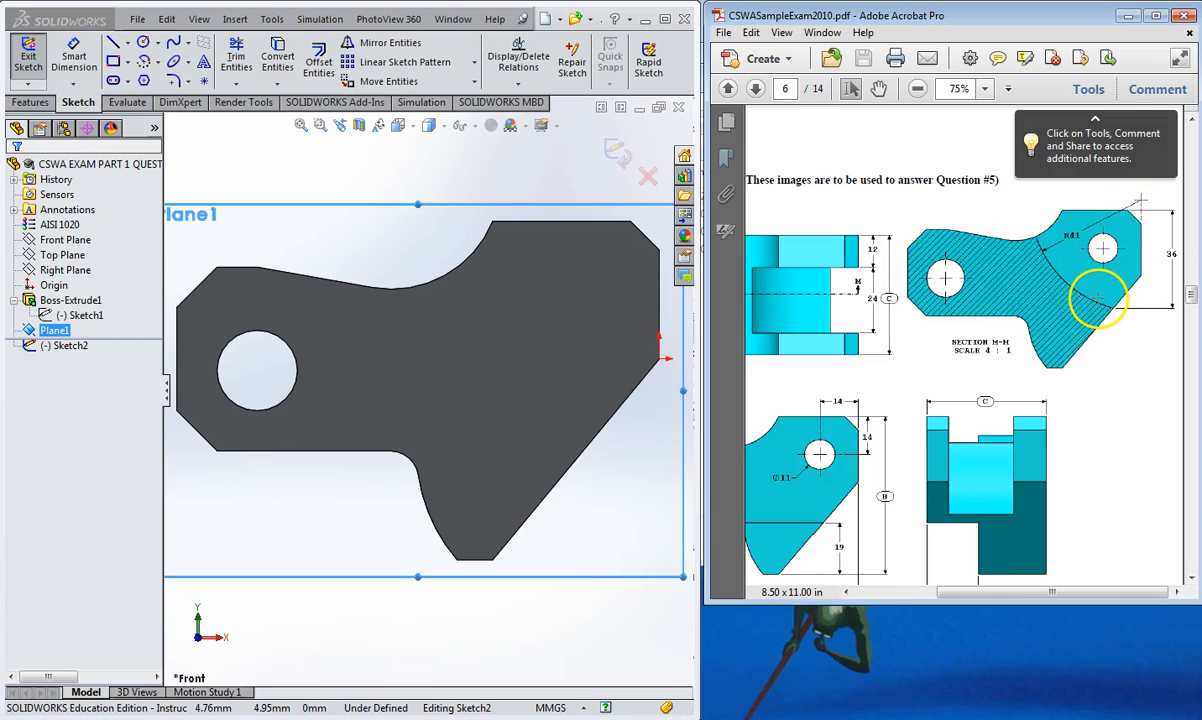
left_click(127, 43)
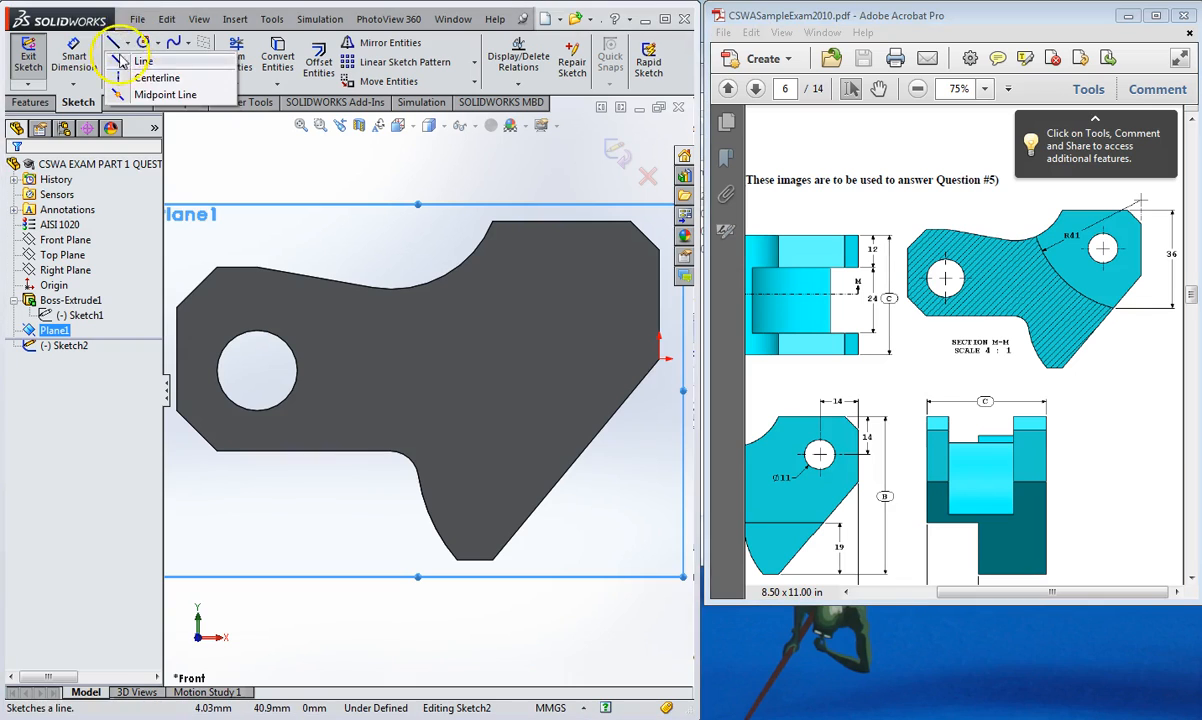
left_click(125, 77)
left_click(562, 451)
left_click(642, 451)
key("Escape")
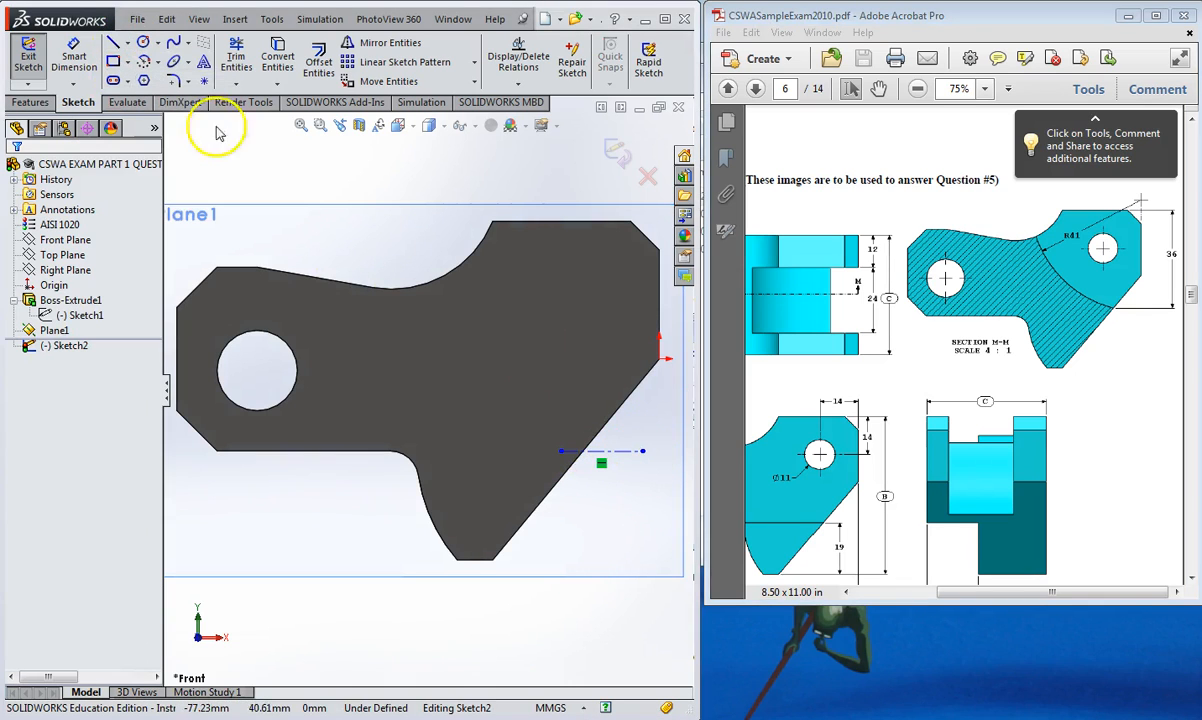
Dimension the centerline 36 mm below the block's upper horizontal edge and place the dimension clear of the part.
left_click(73, 55)
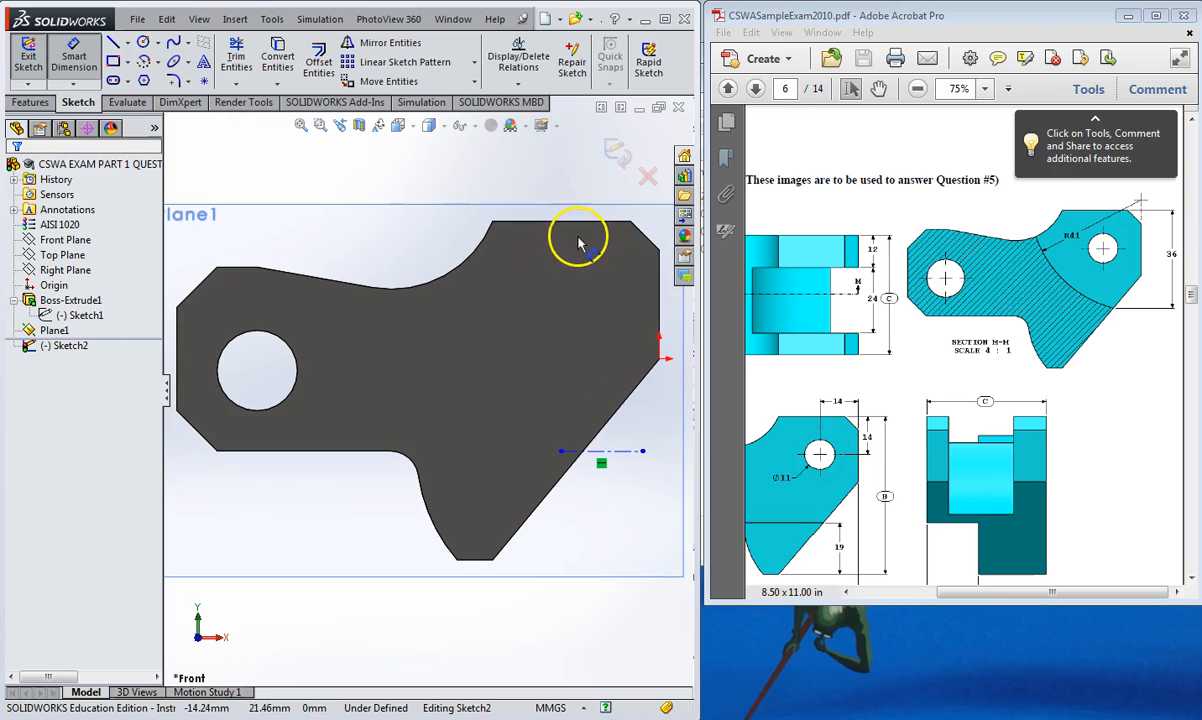
left_click(596, 222)
left_click(614, 450)
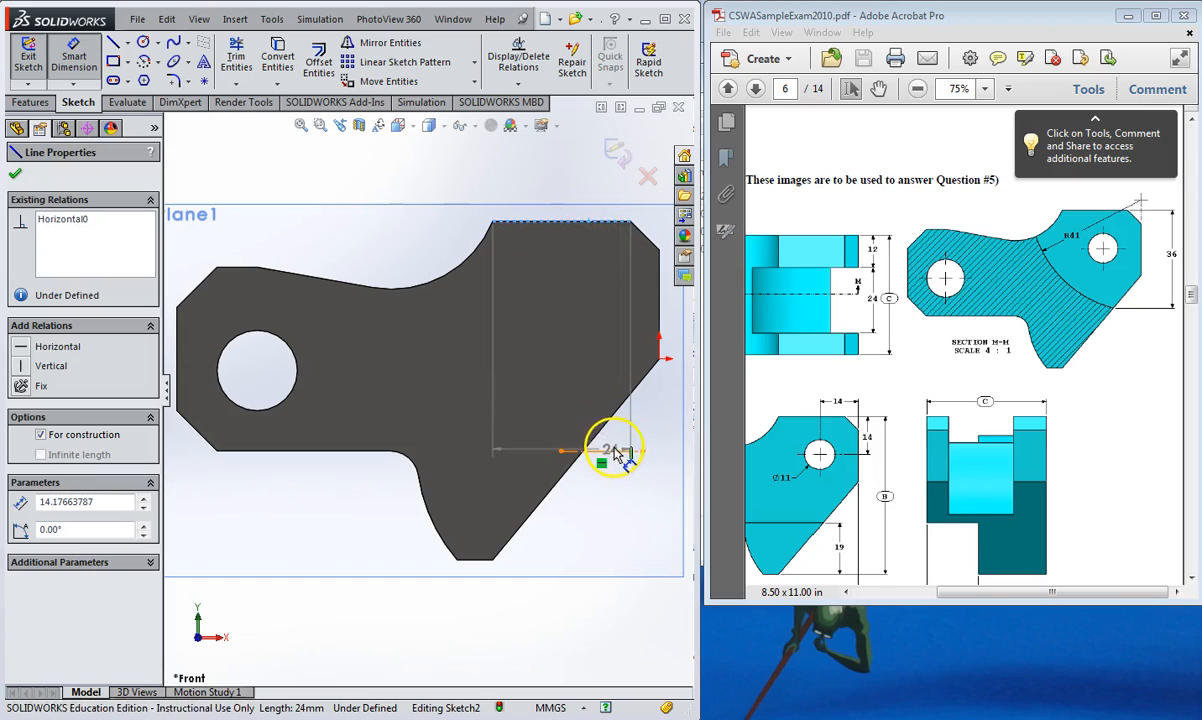
left_click(675, 370)
type("36")
key("Return")
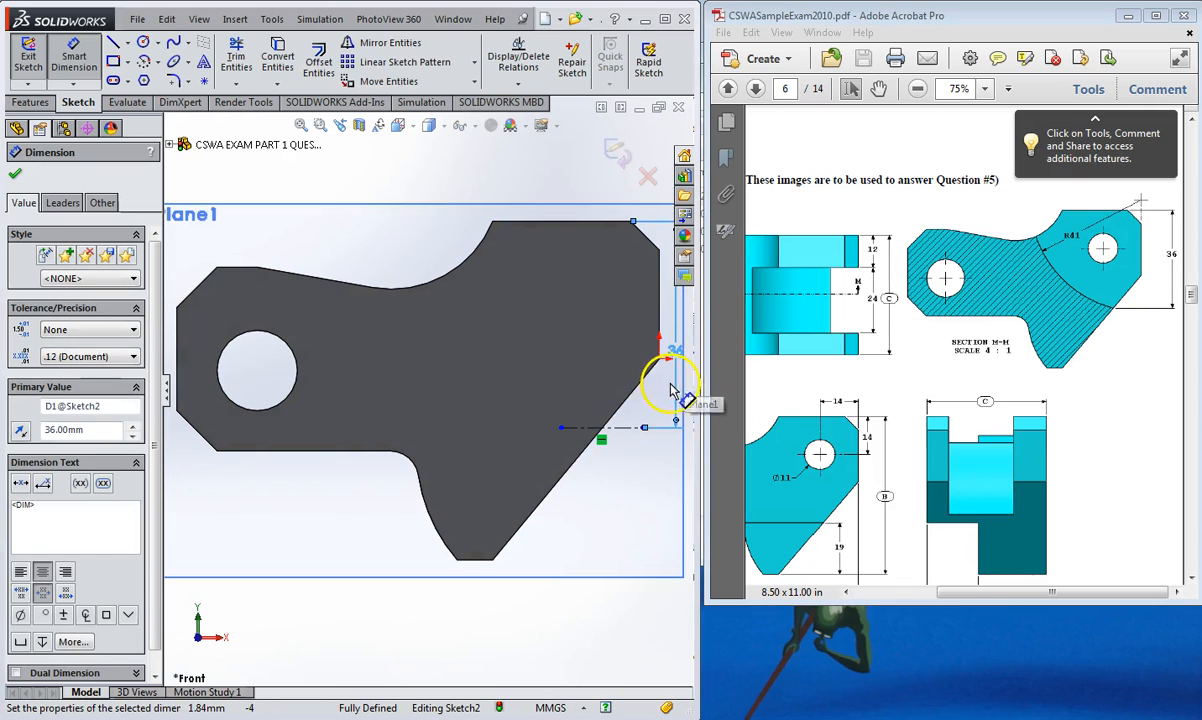
scroll(585, 459, "down", 2)
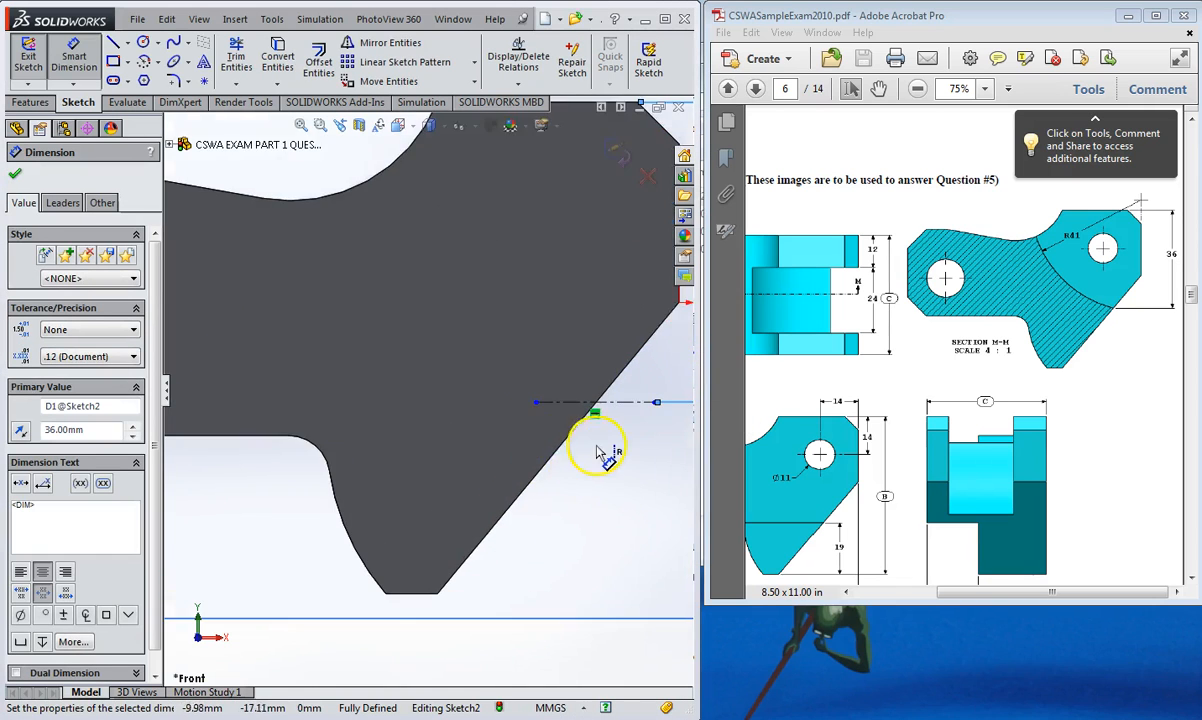
scroll(596, 441, "up", 3)
scroll(585, 397, "down", 1)
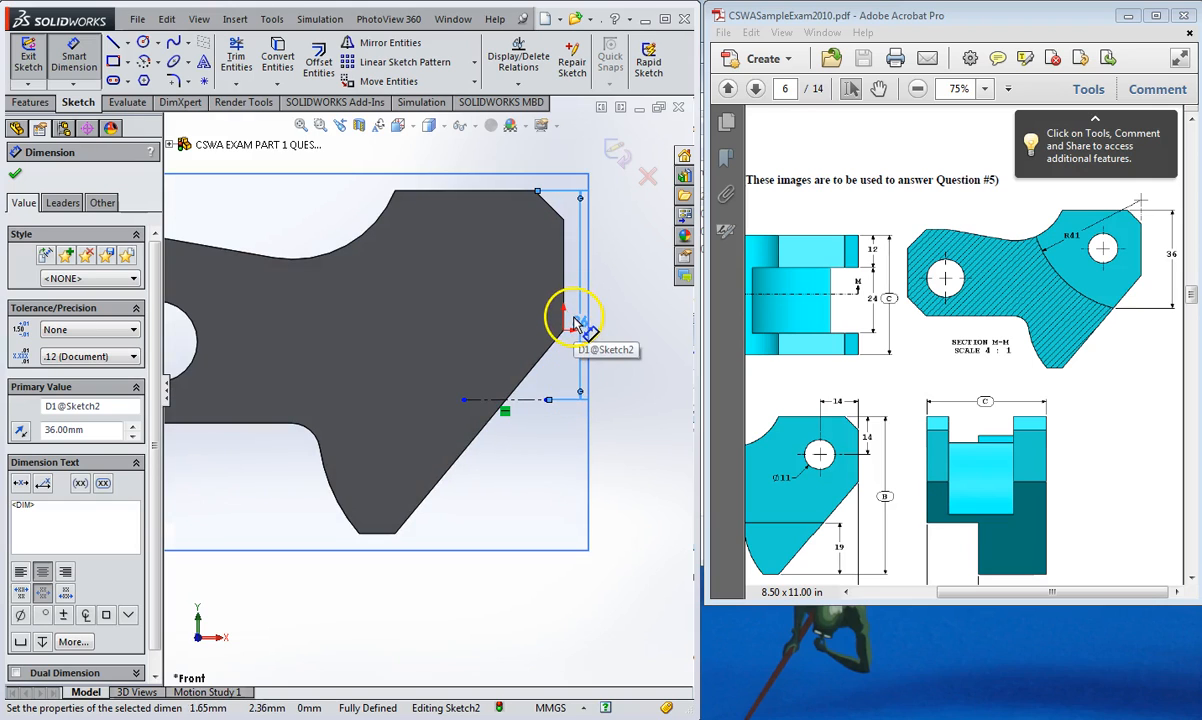
left_click_drag(580, 322, 615, 318)
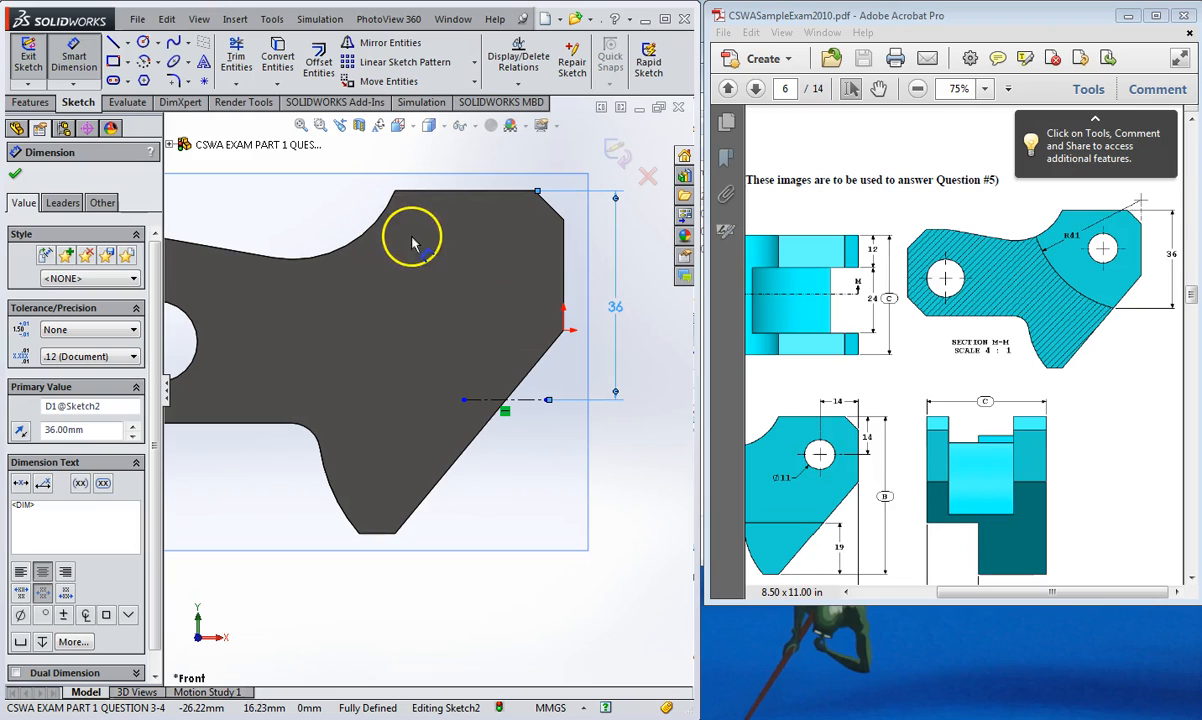
Draw a three-point arc of about 23 mm radius from the centerline's crossing with the sloped edge to the upper concave edge.
left_click(144, 82)
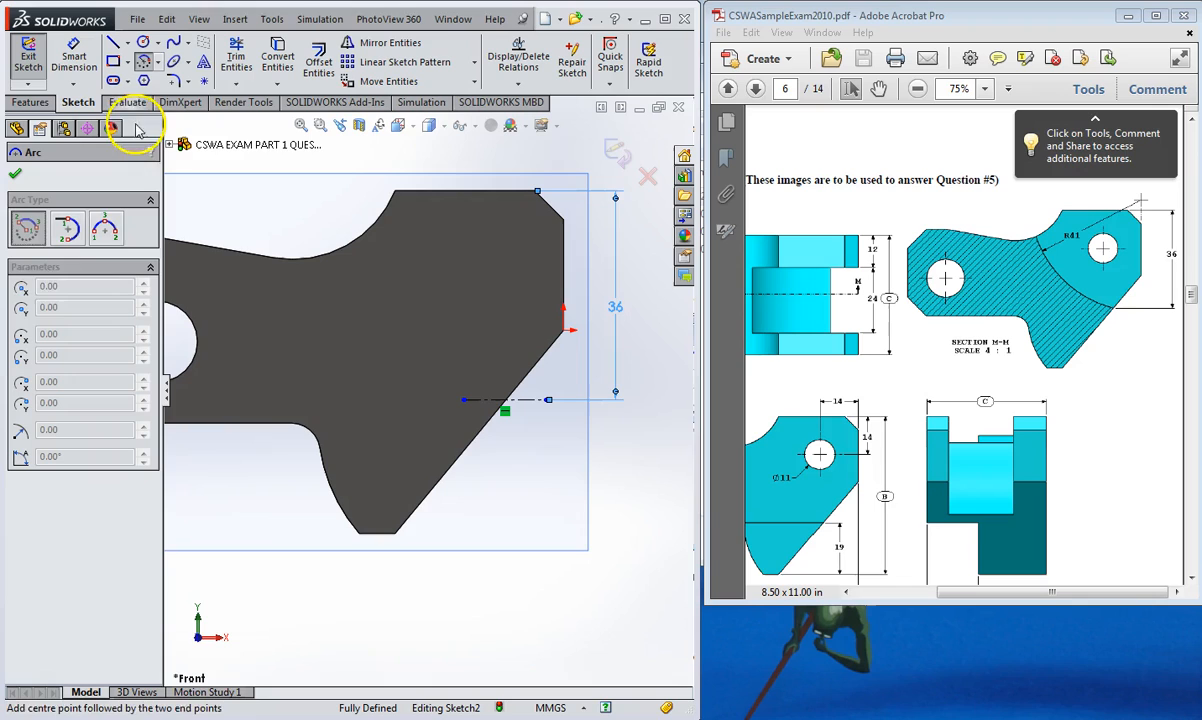
left_click(104, 227)
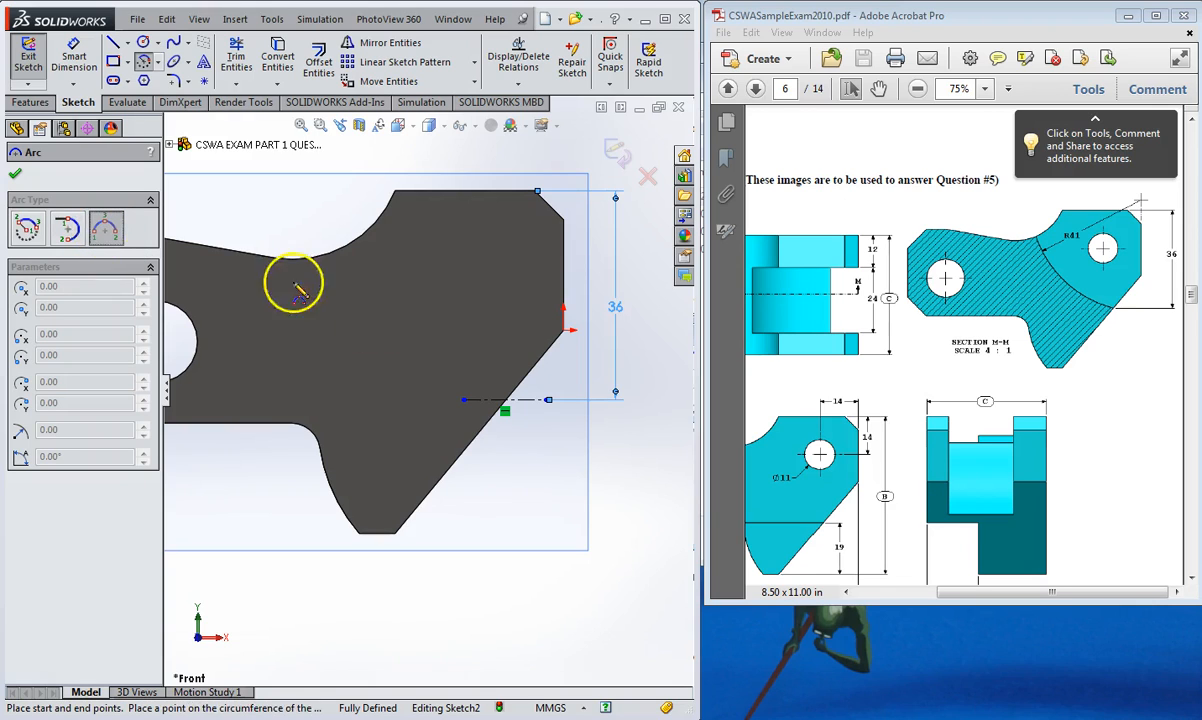
left_click(505, 400)
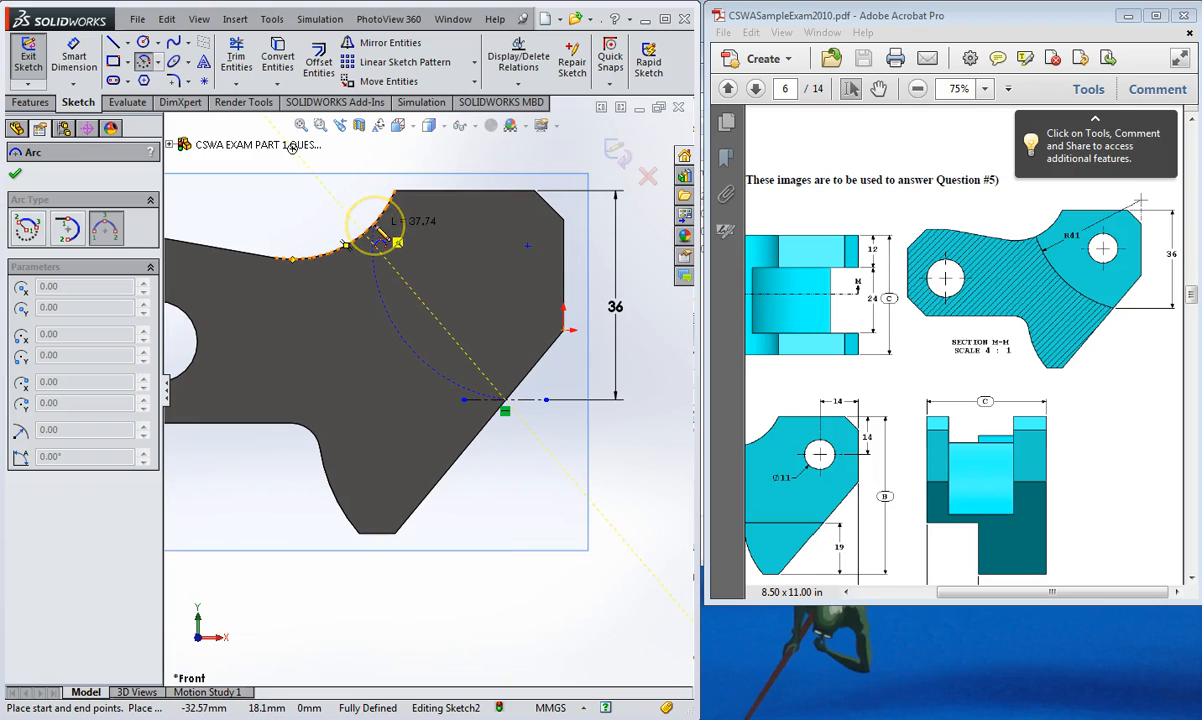
left_click(394, 193)
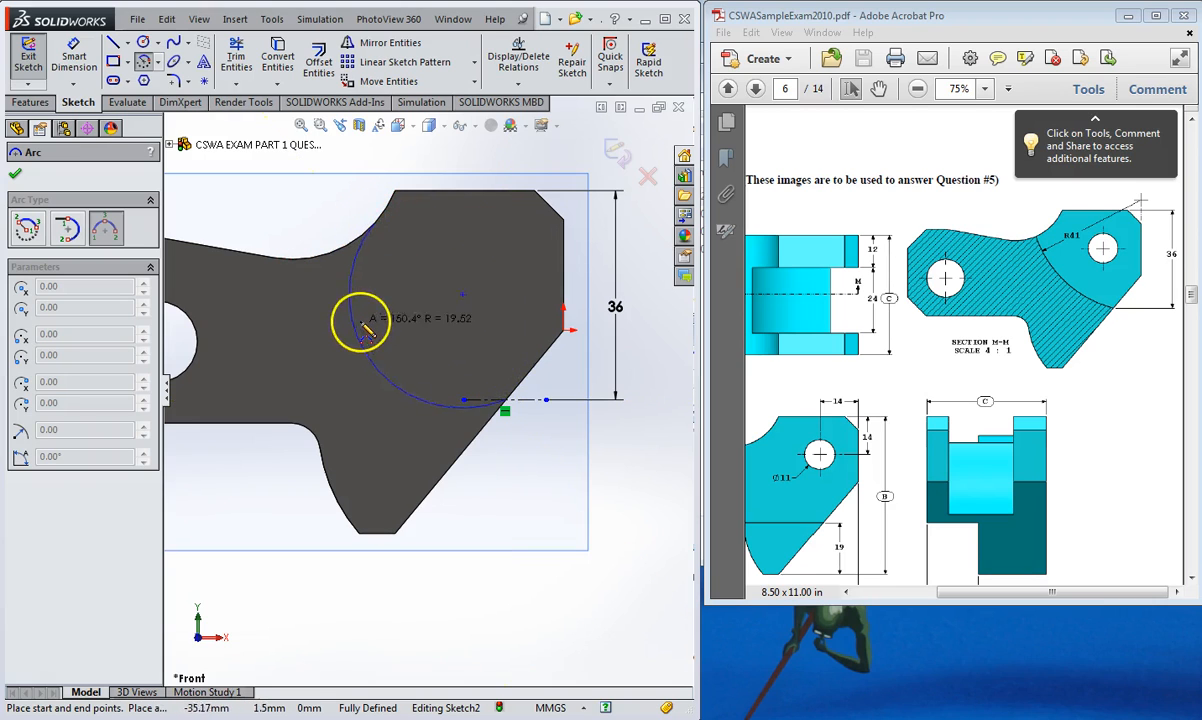
left_click(382, 316)
key("Escape")
Dimension the arc with a radius of 41 mm.
left_click(76, 57)
left_click(373, 300)
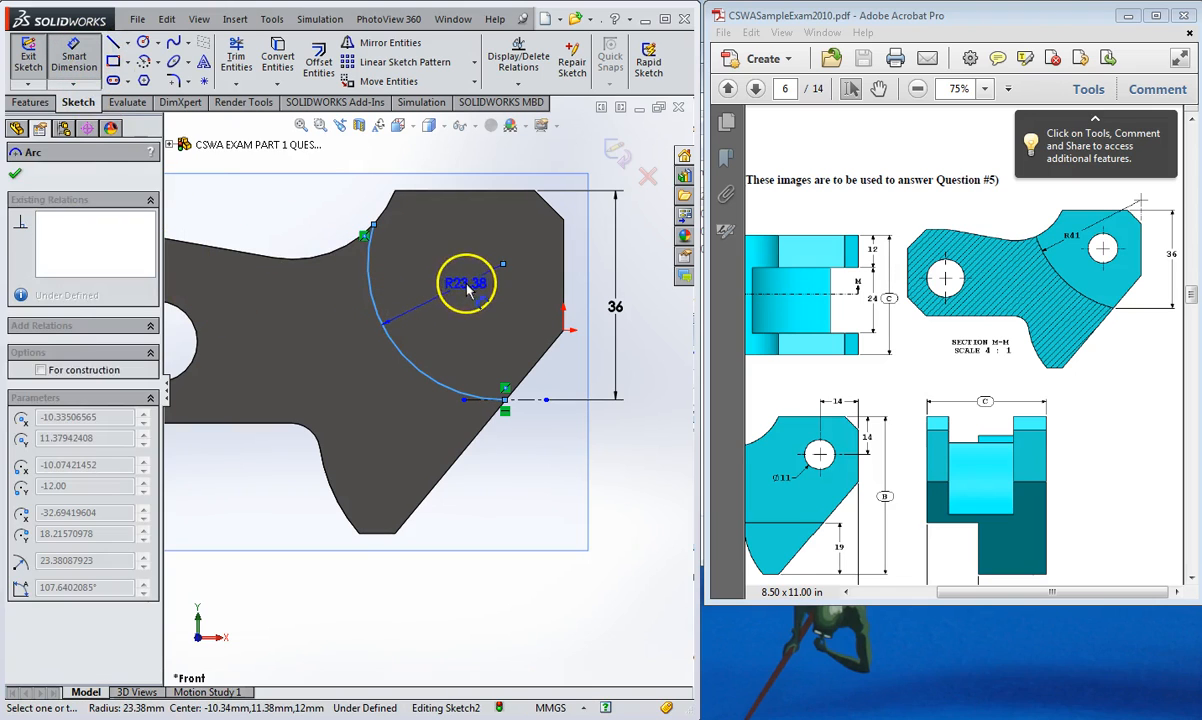
left_click(463, 293)
type("41")
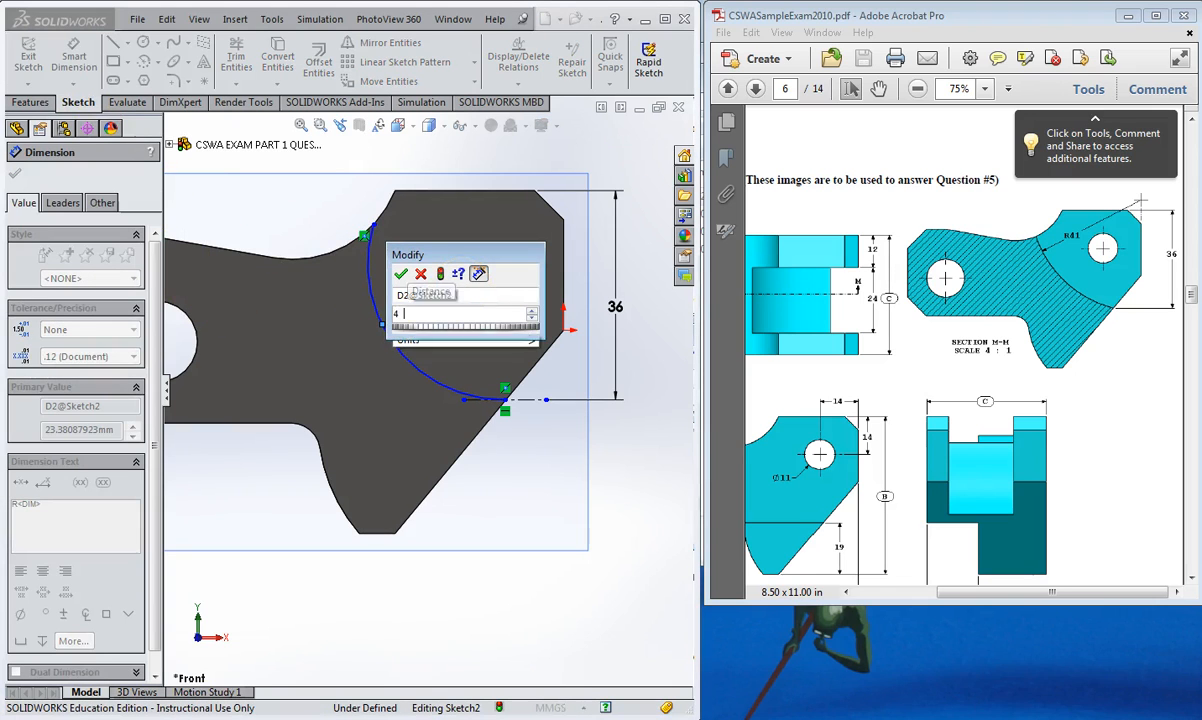
key("Return")
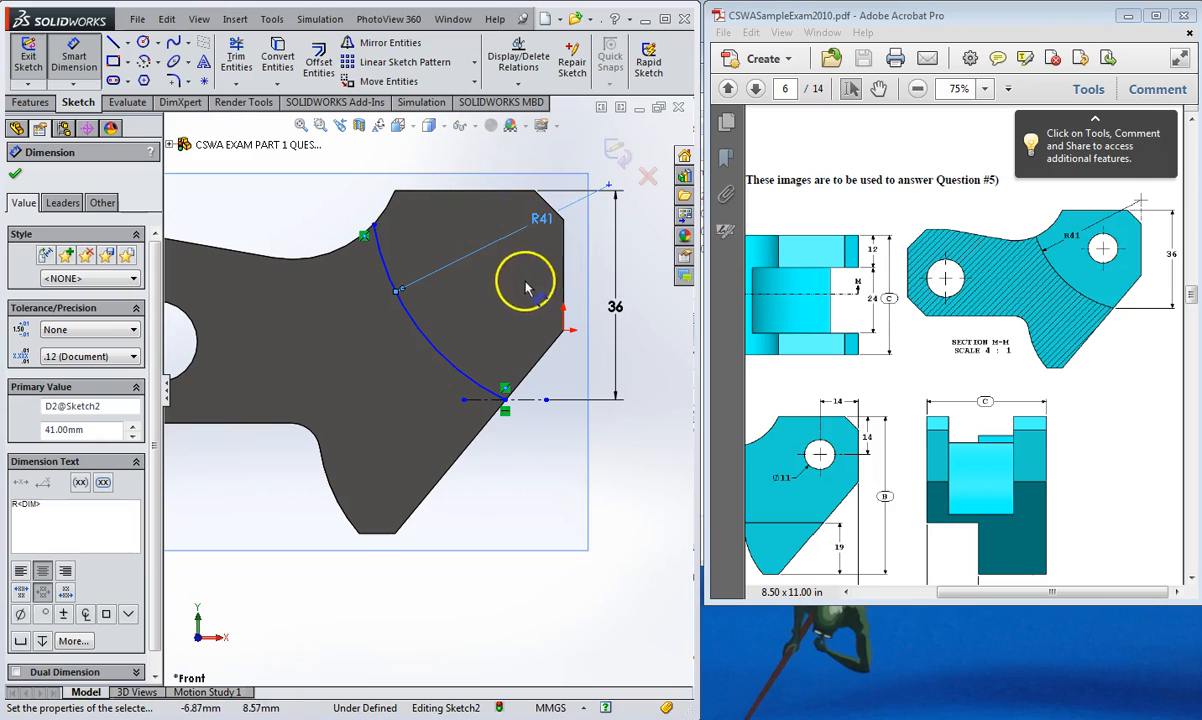
Close the cut profile around the block's upper corner with vertical and horizontal lines joining the two arc ends outside the part.
left_click(113, 42)
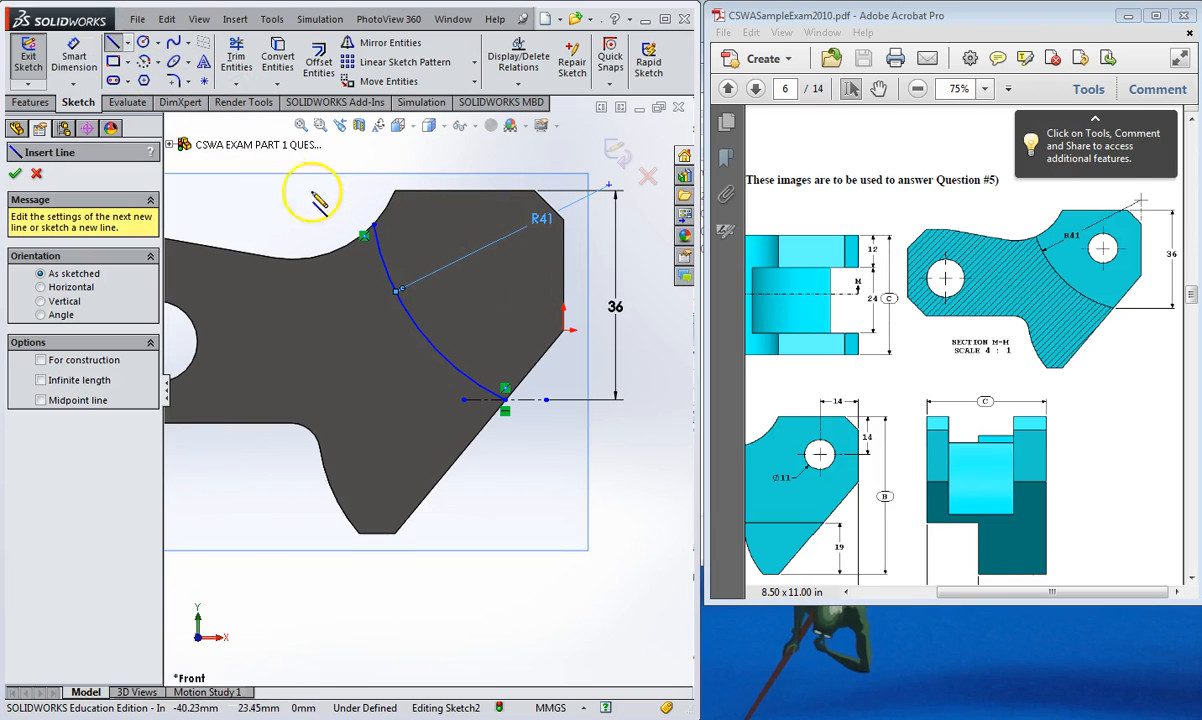
left_click(374, 223)
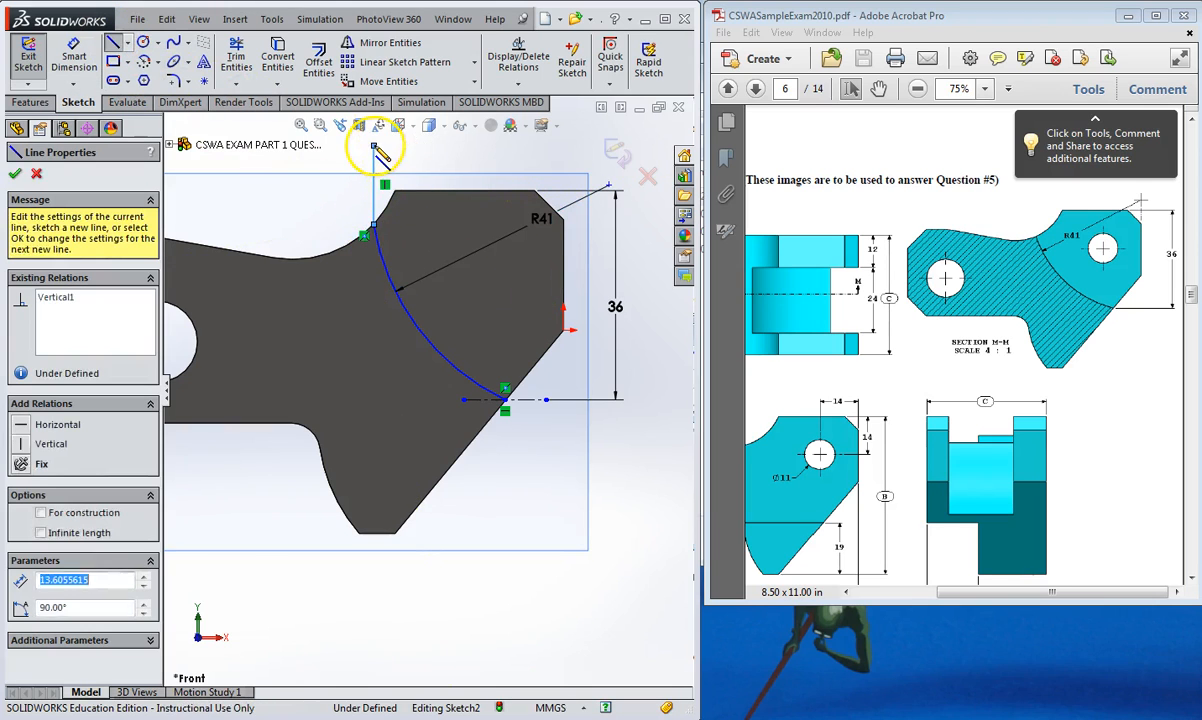
left_click(374, 145)
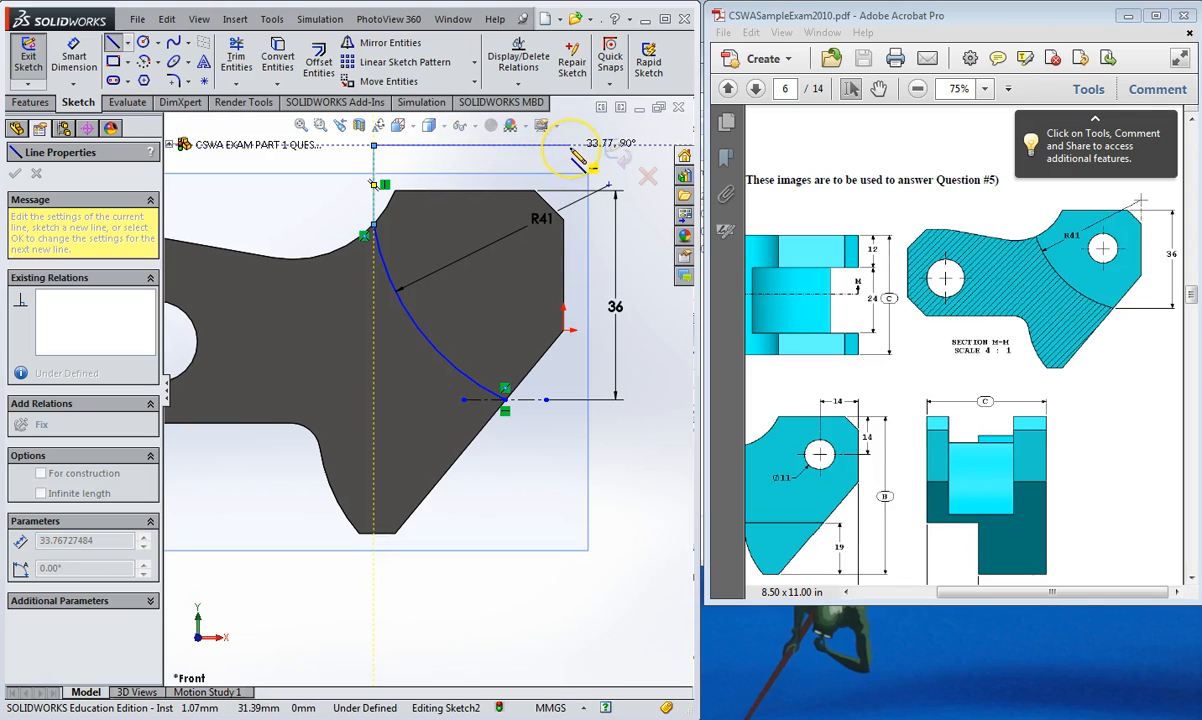
left_click(570, 145)
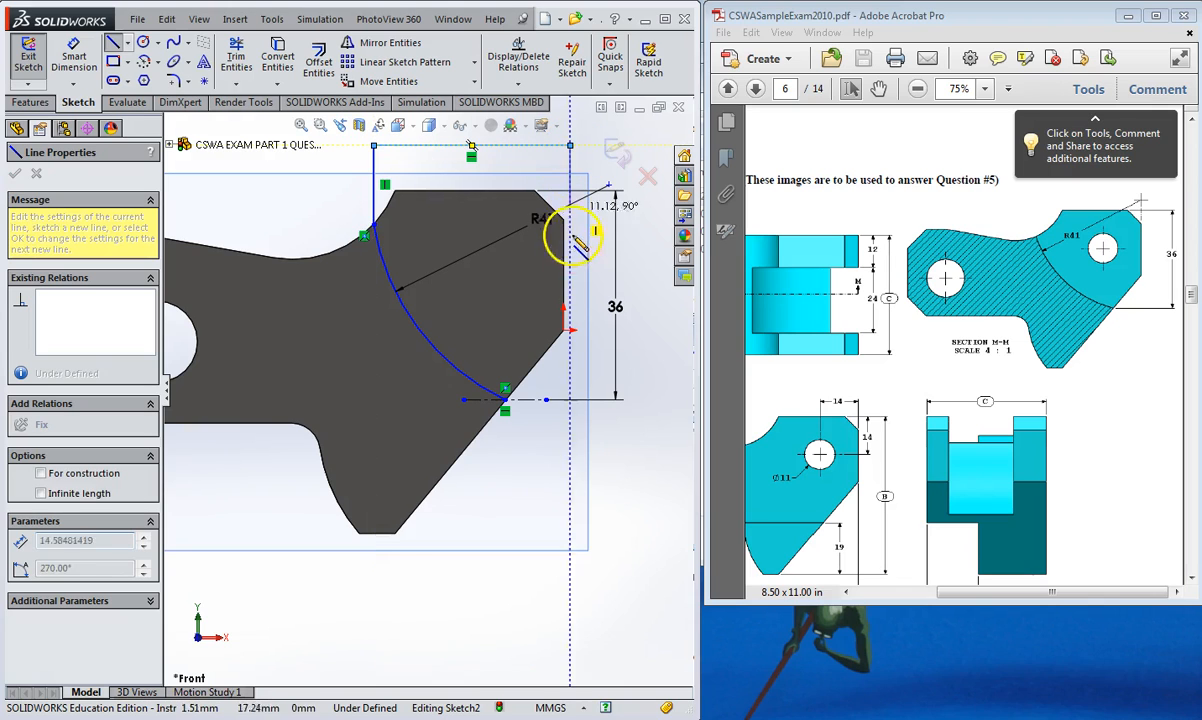
left_click(570, 400)
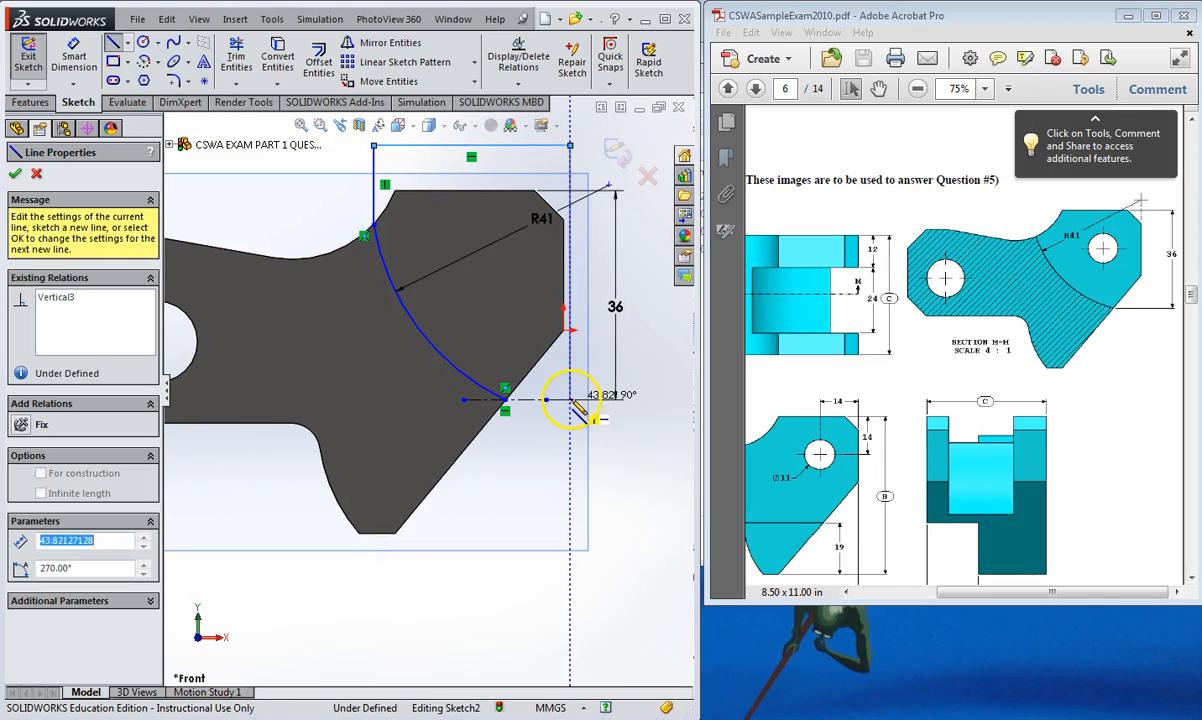
double_click(505, 400)
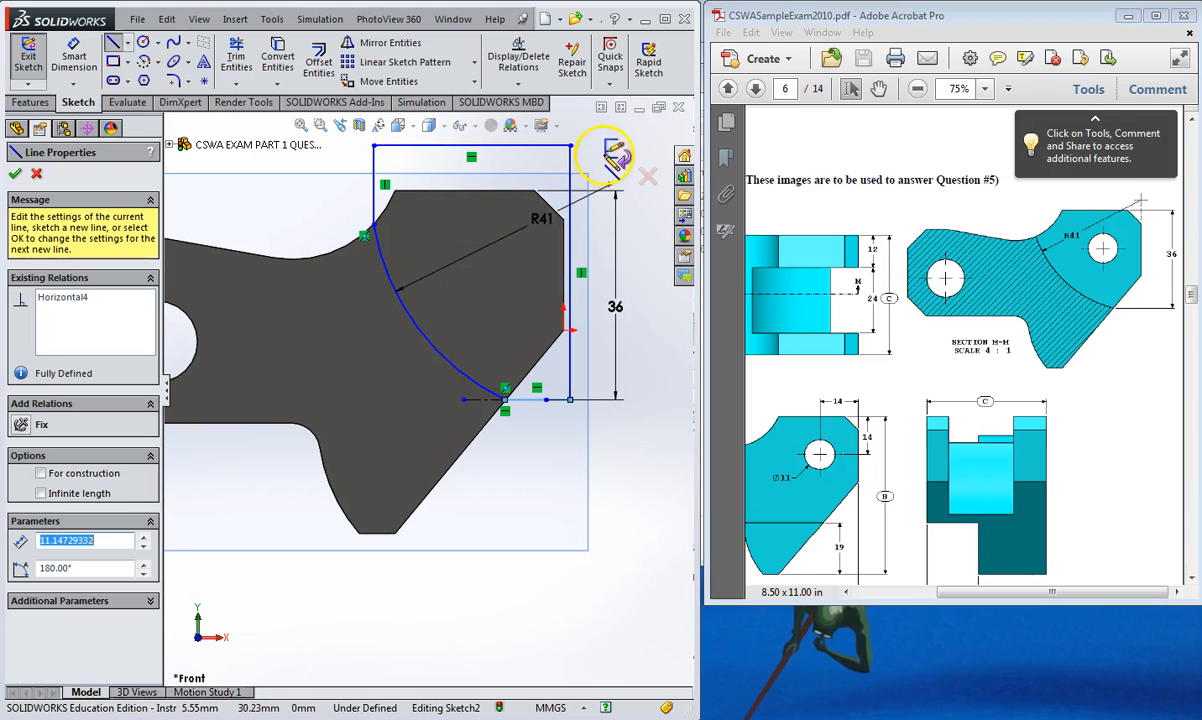
Cut-extrude the closed profile to a blind depth of 24 mm, reversing the direction so the slot runs into the block.
left_click(30, 103)
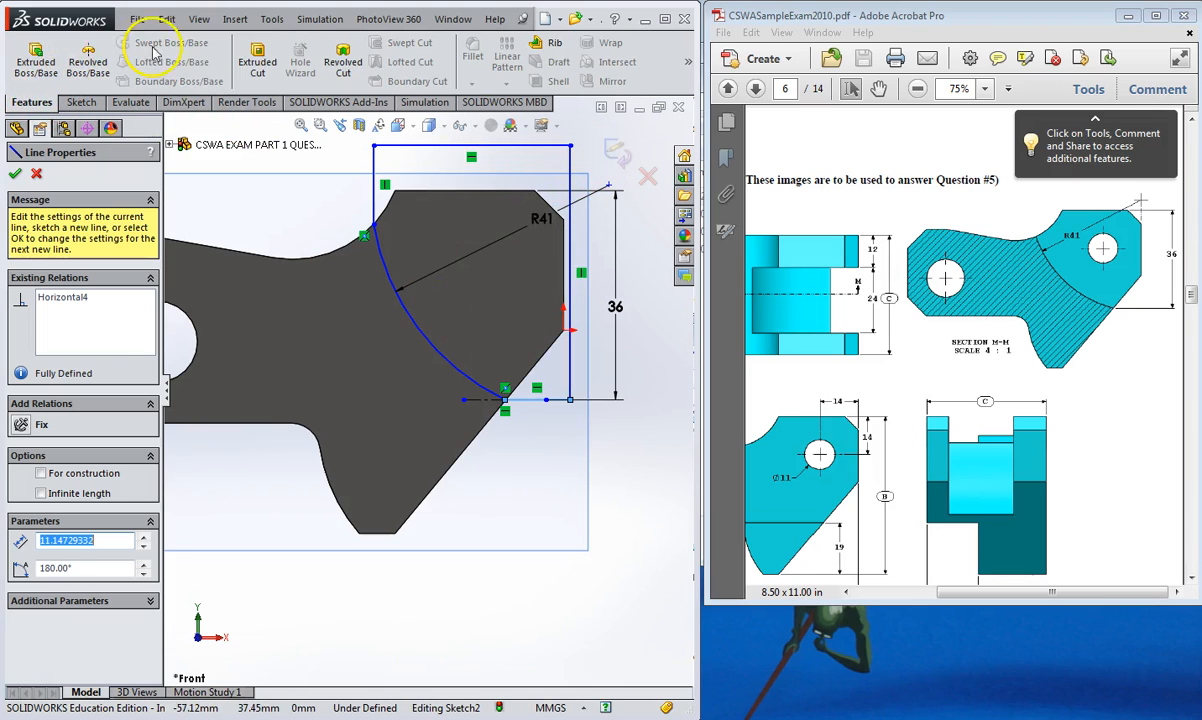
left_click(257, 62)
middle_click_drag(365, 309, 379, 398)
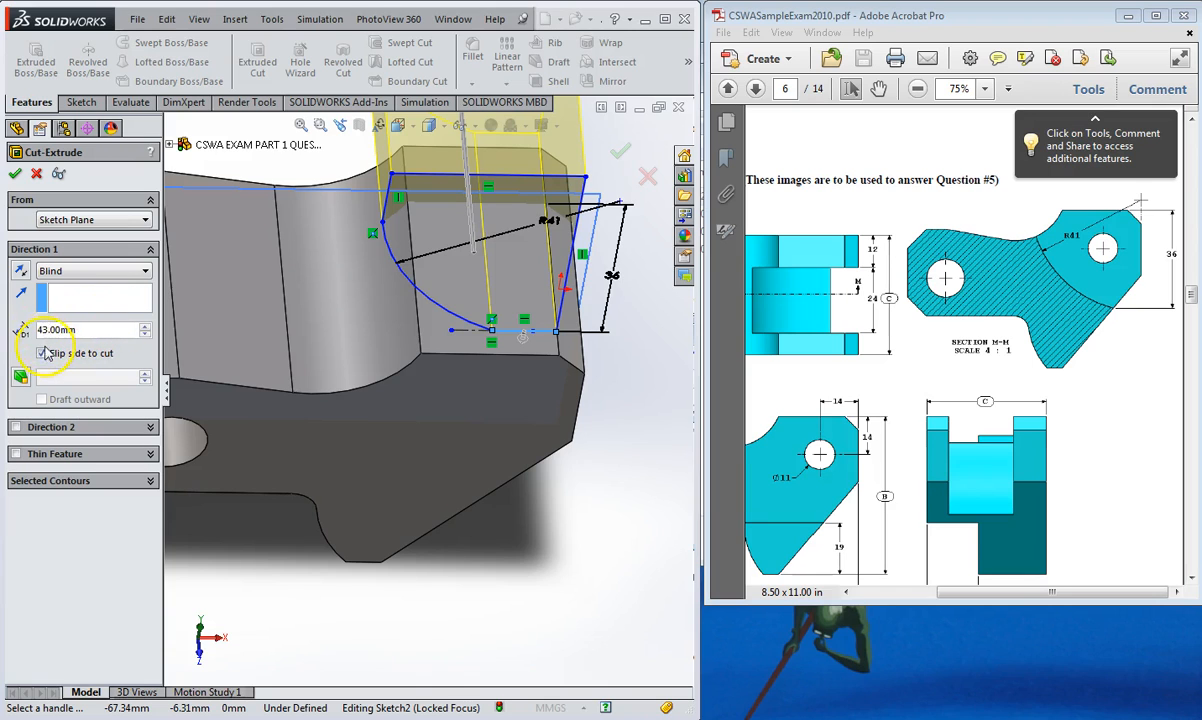
left_click(21, 273)
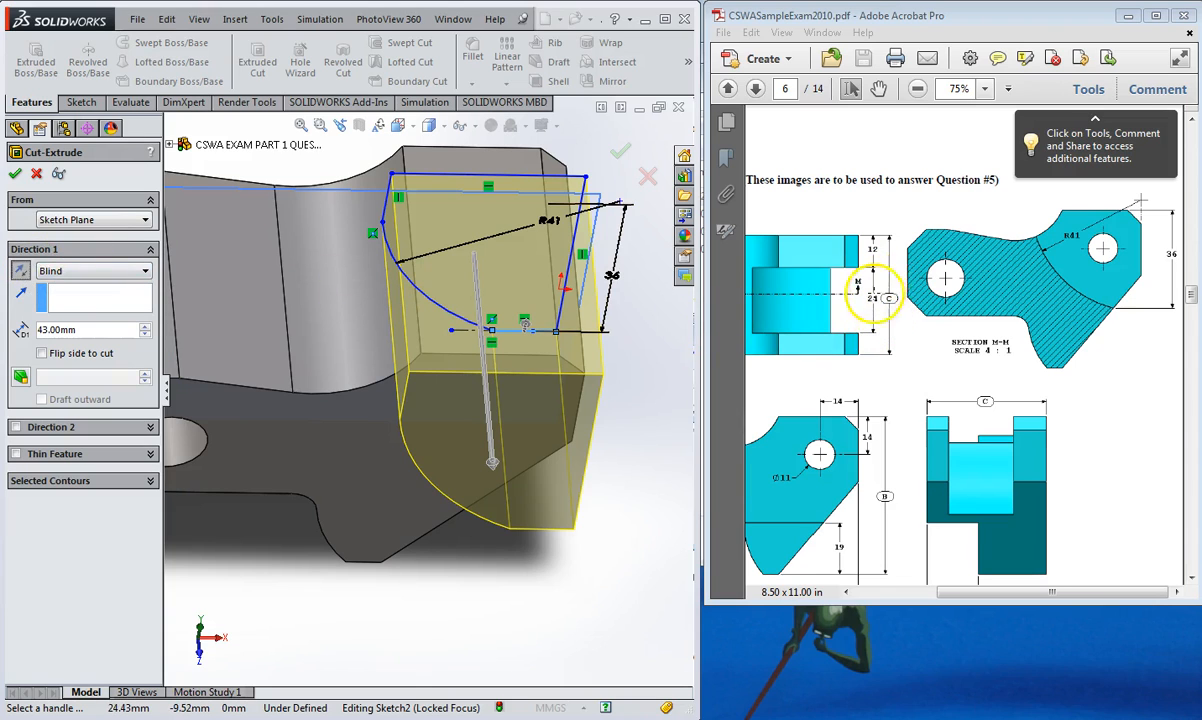
left_click(62, 329)
type("1")
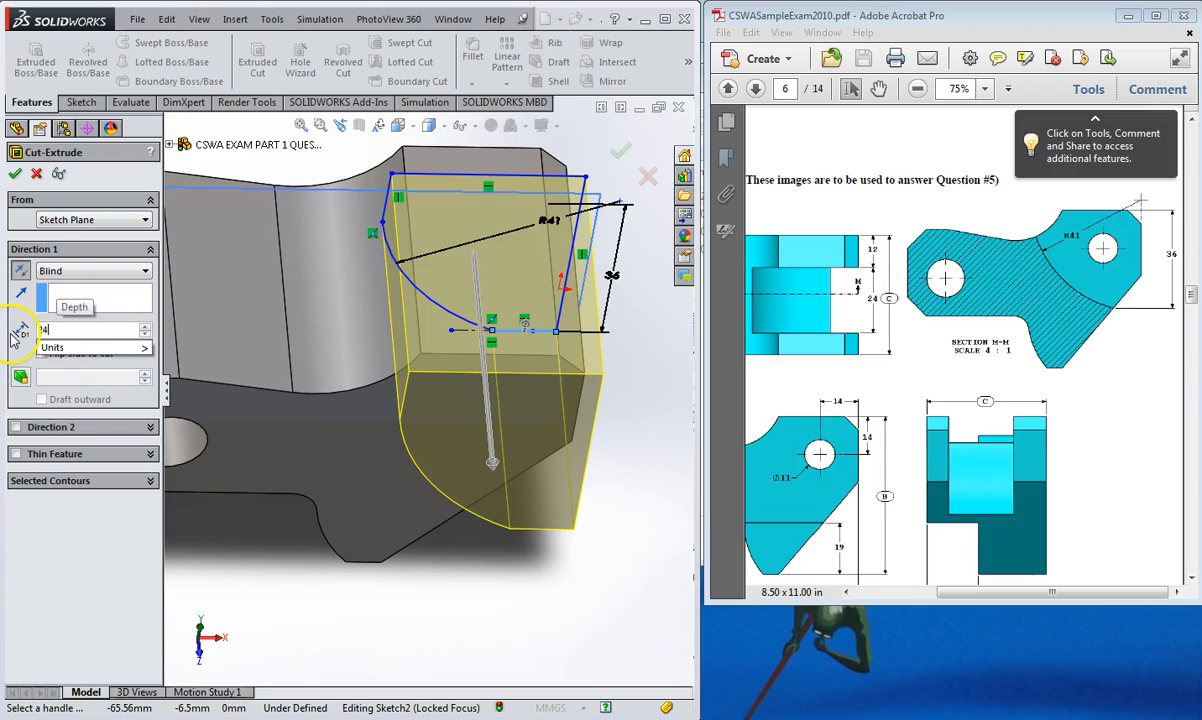
type("4")
key("Return")
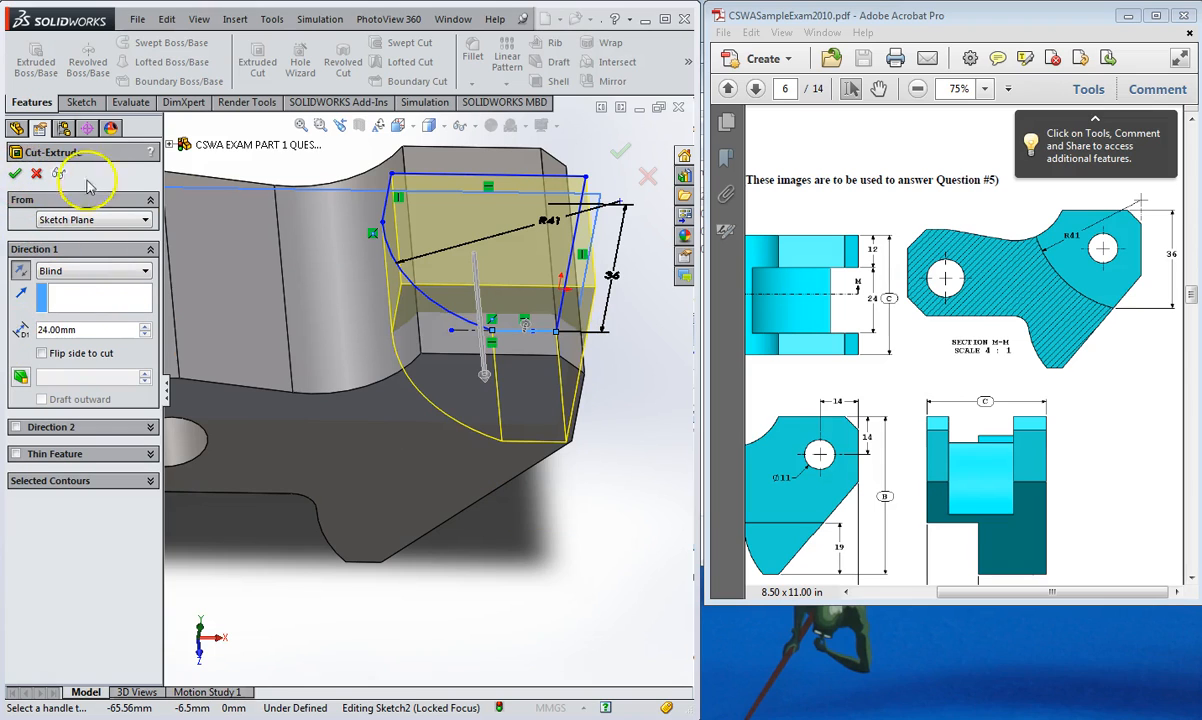
left_click(17, 175)
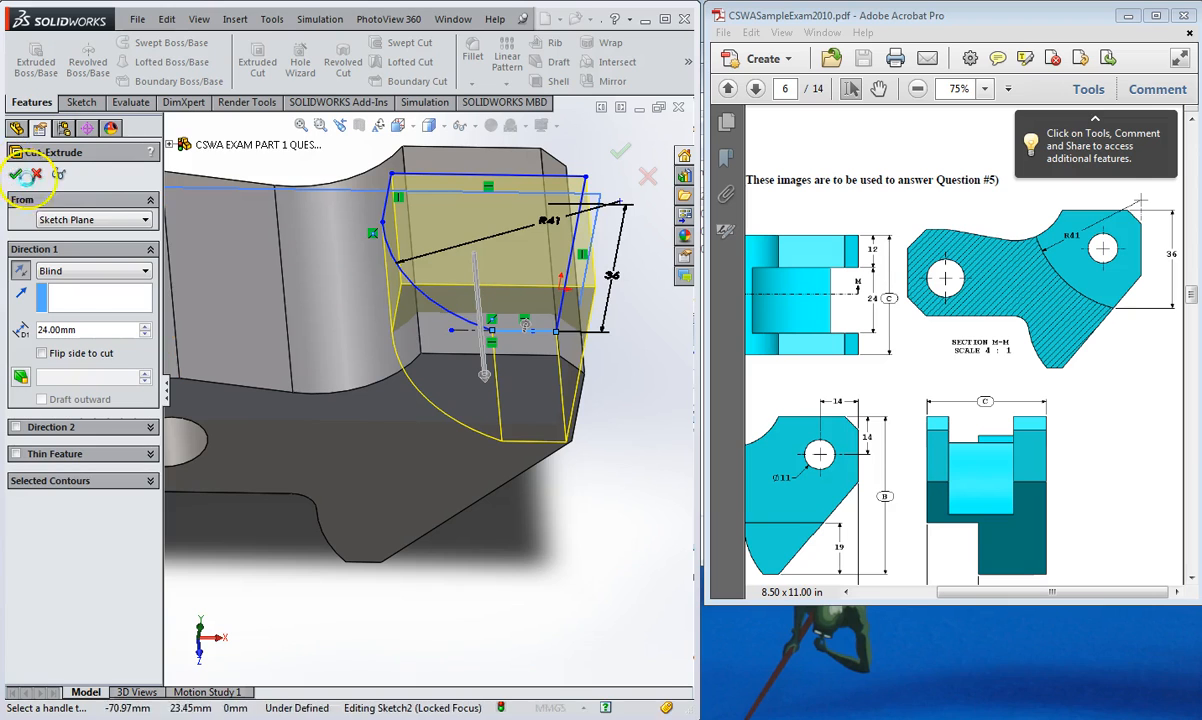
middle_click_drag(474, 310, 459, 268)
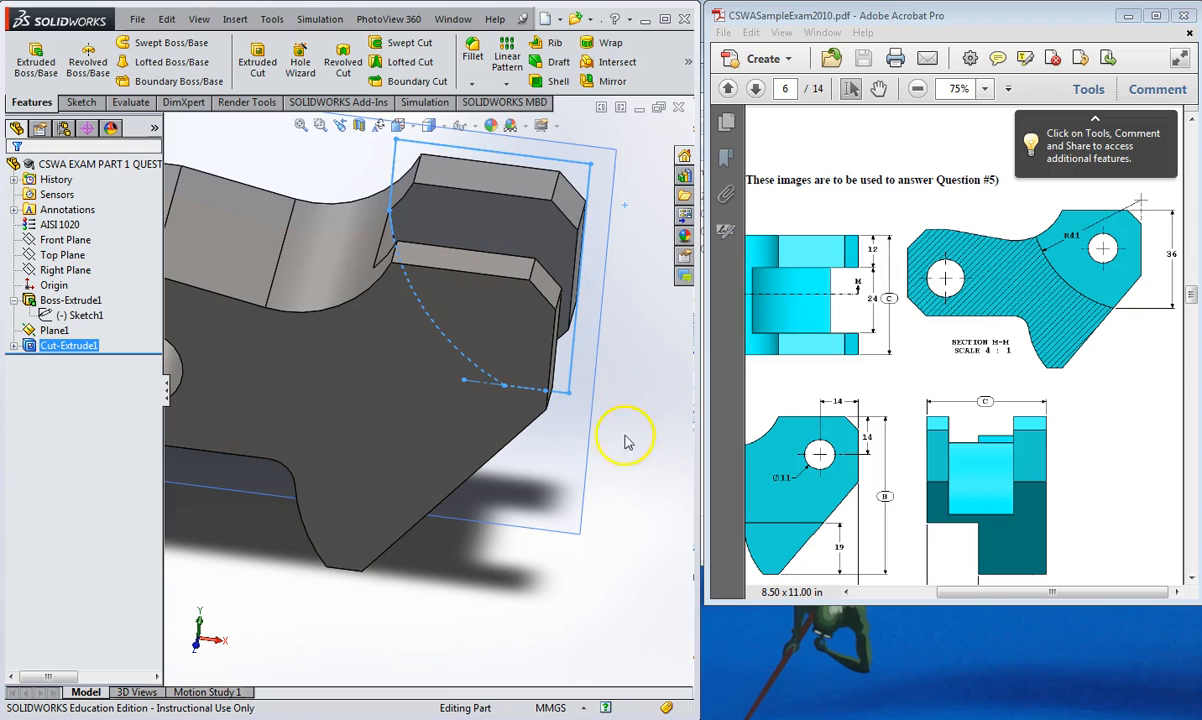
Sketch a circle of about 5.3 mm radius on the block's front face, in the upper lobe above the sloped edge.
key("space")
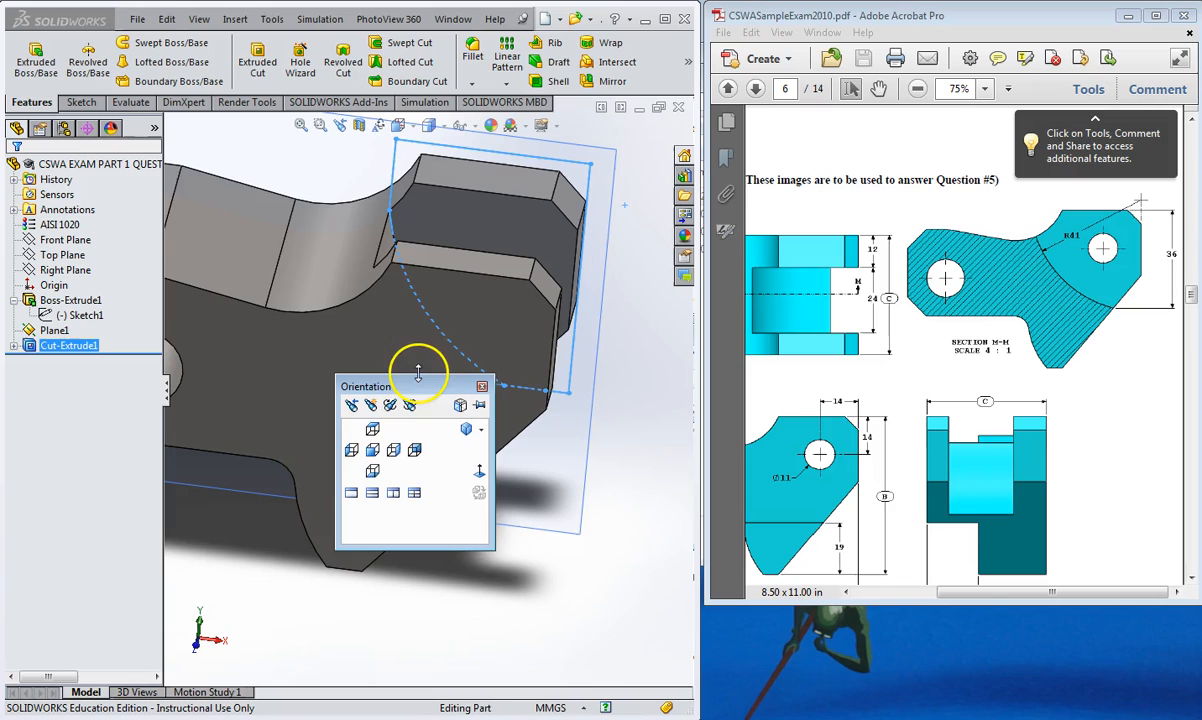
left_click(376, 452)
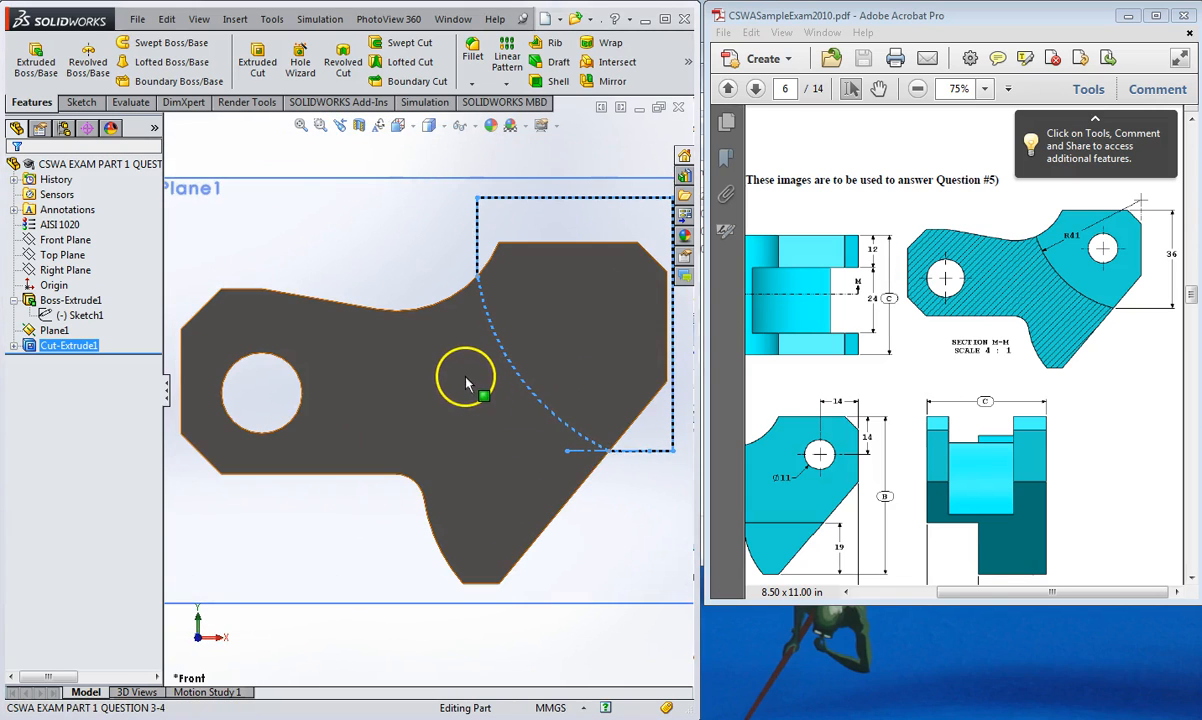
left_click(466, 384)
left_click(81, 102)
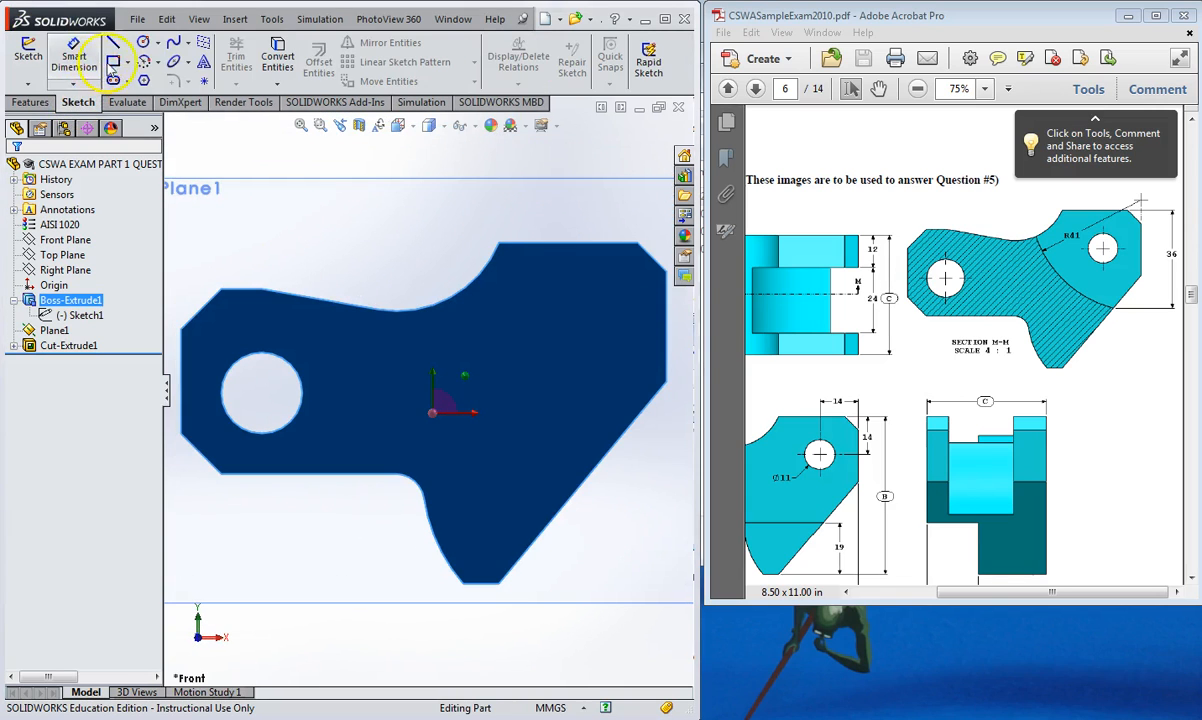
left_click(143, 42)
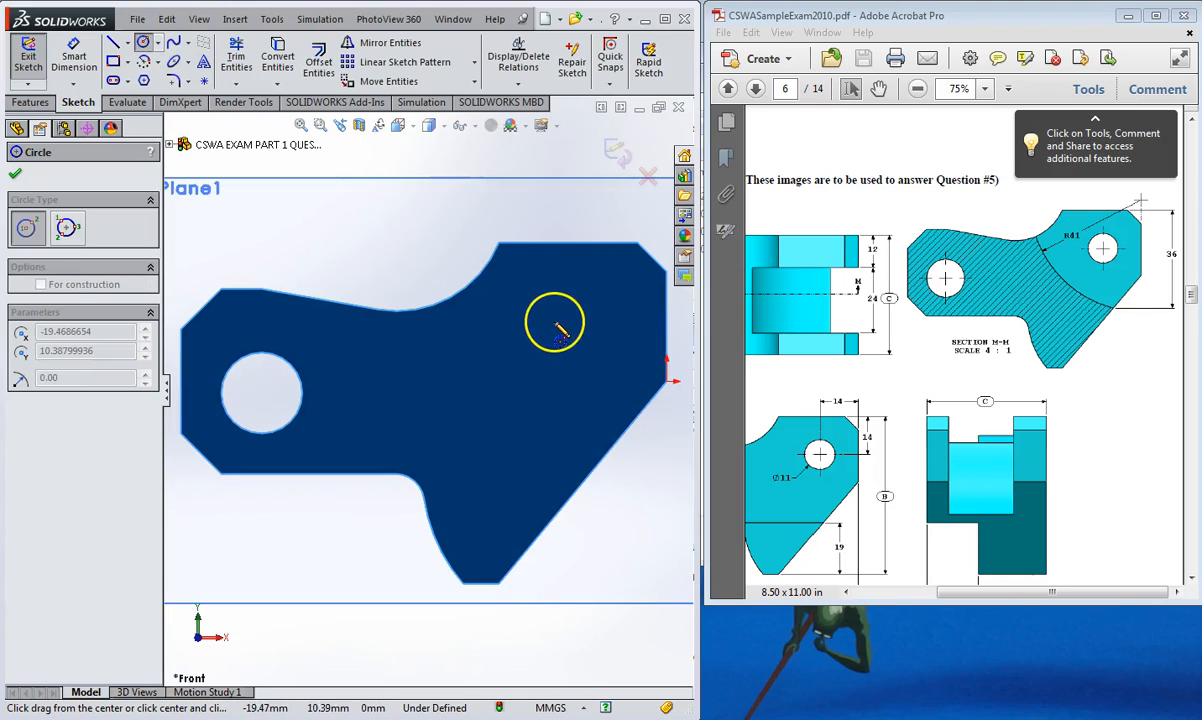
left_click(554, 321)
left_click(554, 352)
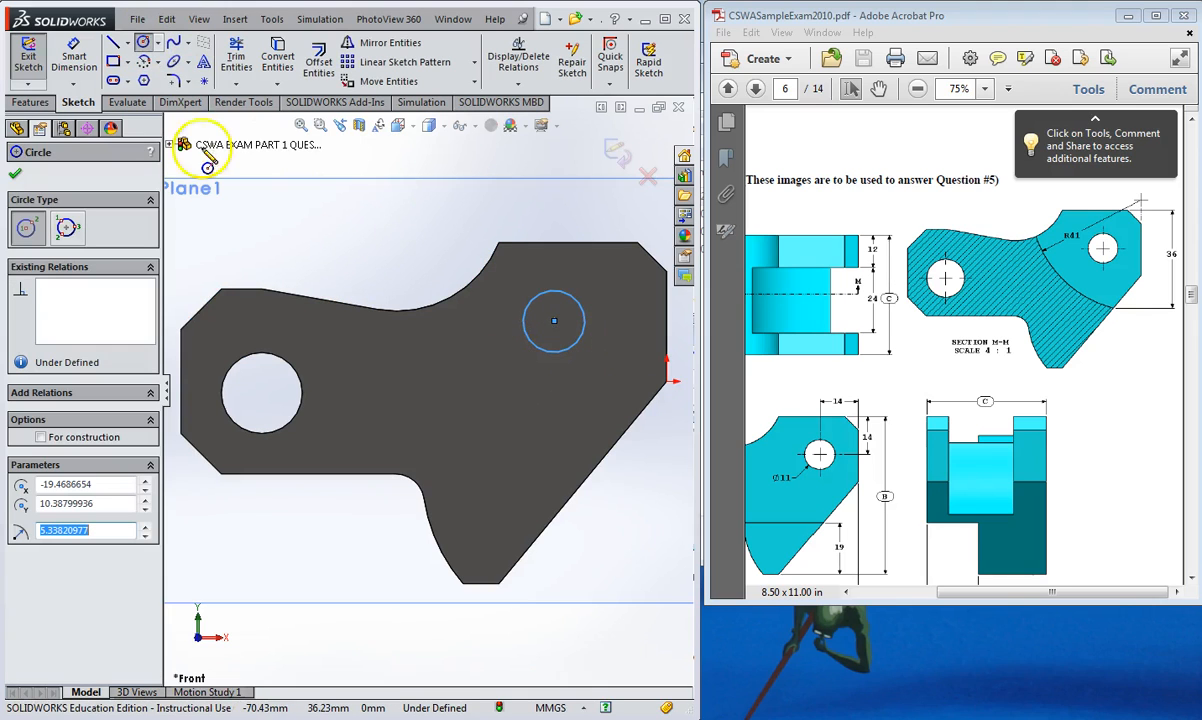
left_click(70, 52)
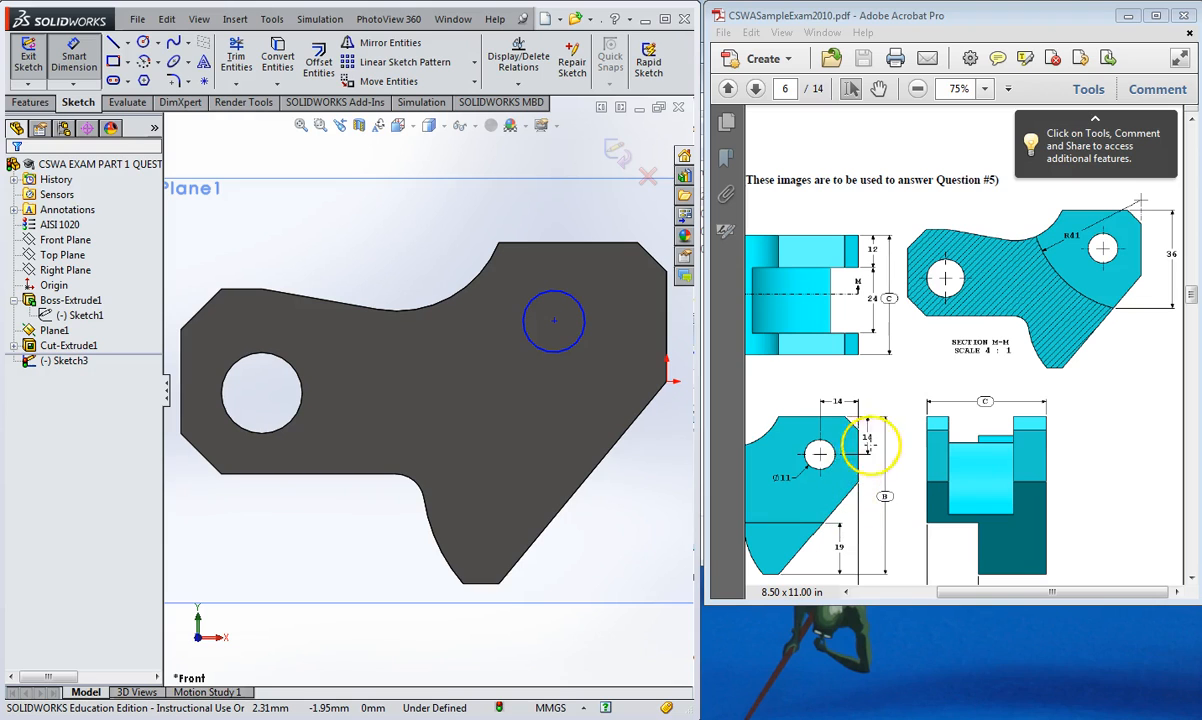
left_click(584, 323)
left_click(664, 318)
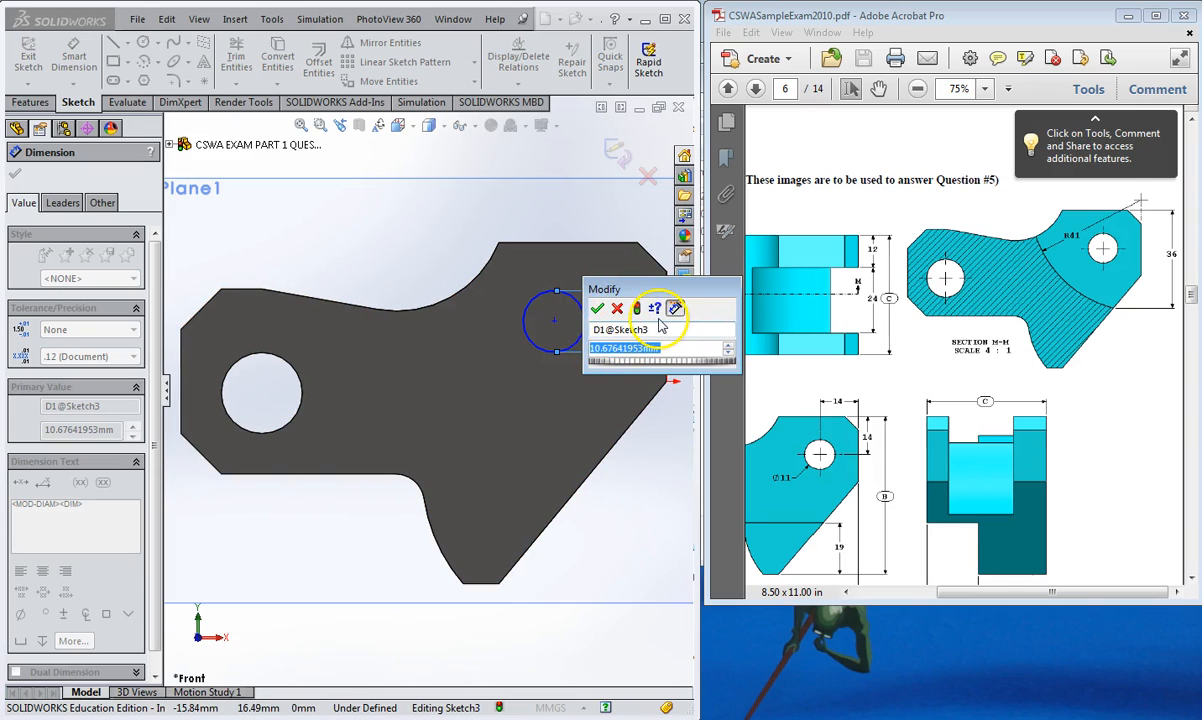
key("Return")
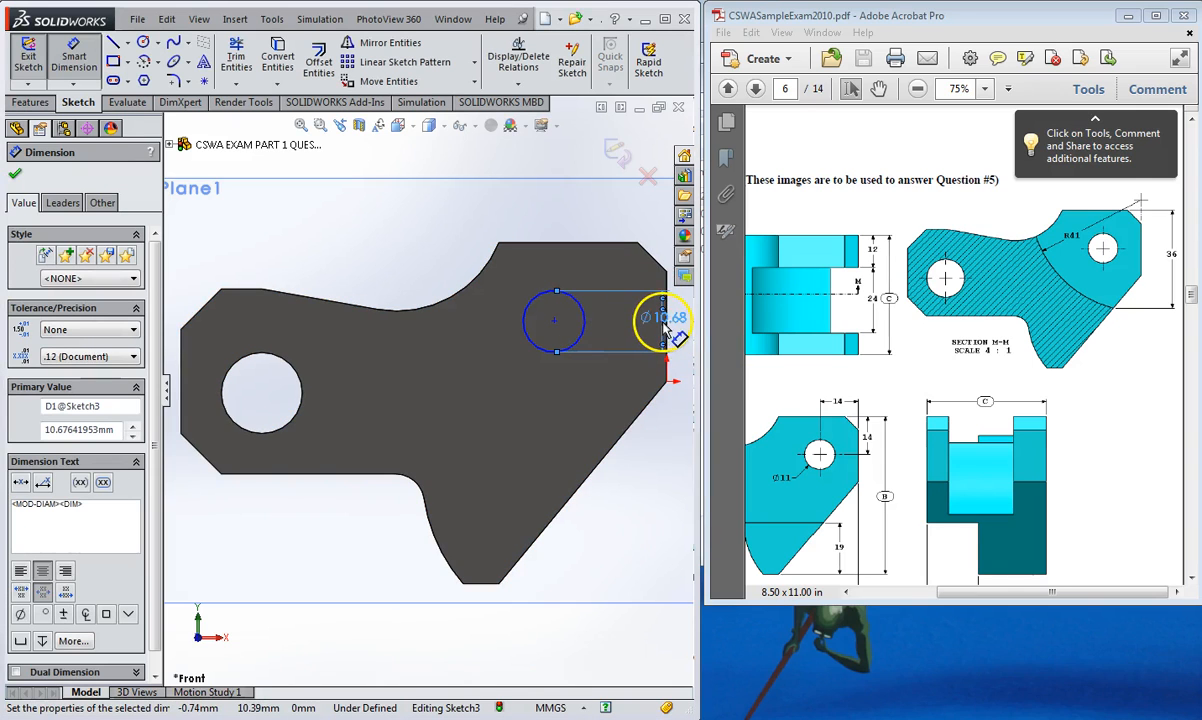
Dimension the circle's centre 14 mm horizontally from the block's short vertical edge beside it.
left_click(665, 334)
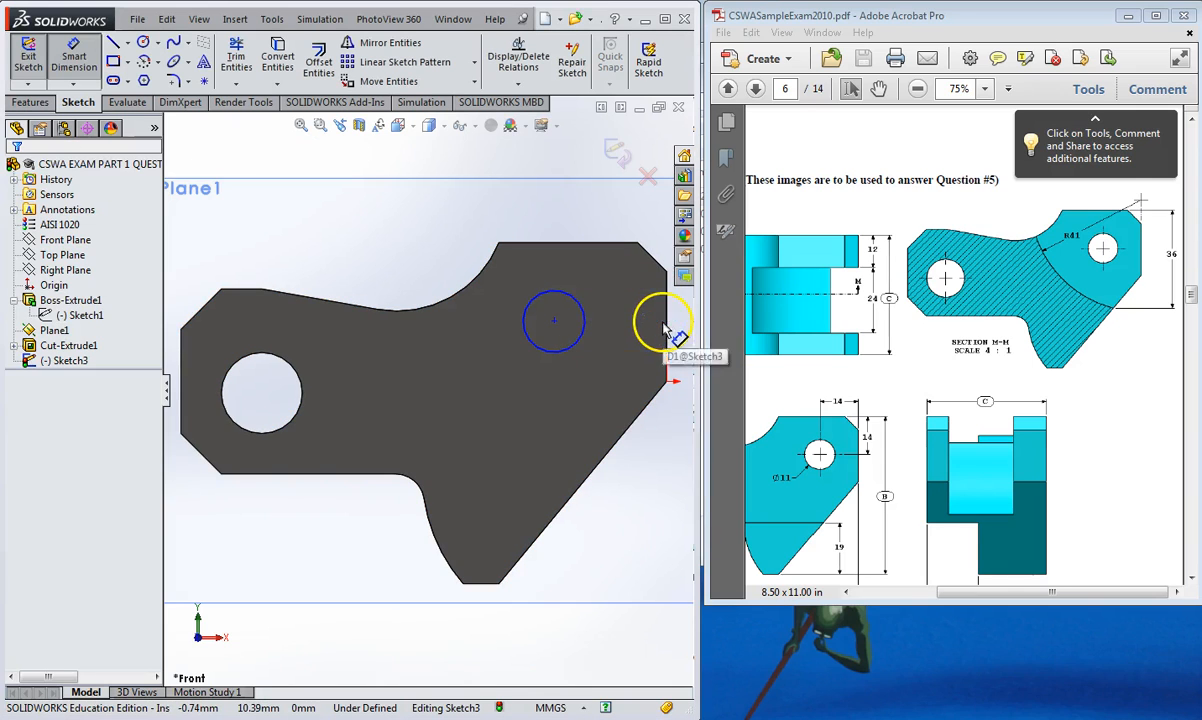
left_click(588, 331)
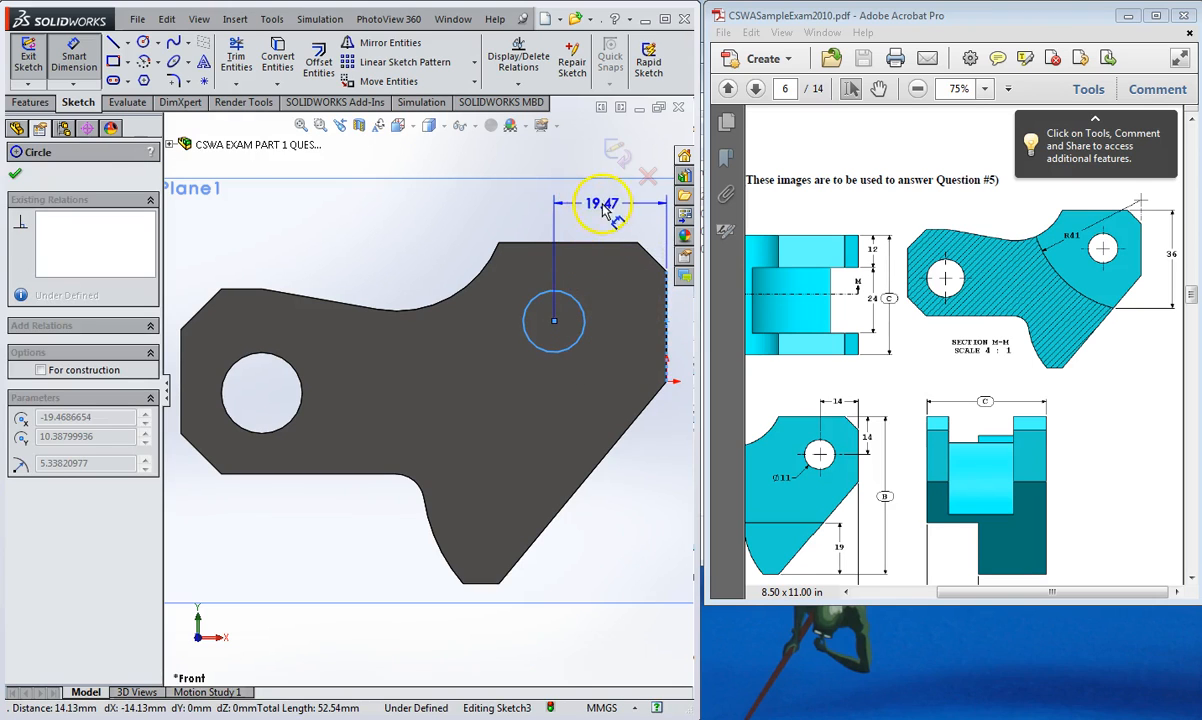
left_click(605, 210)
type("14")
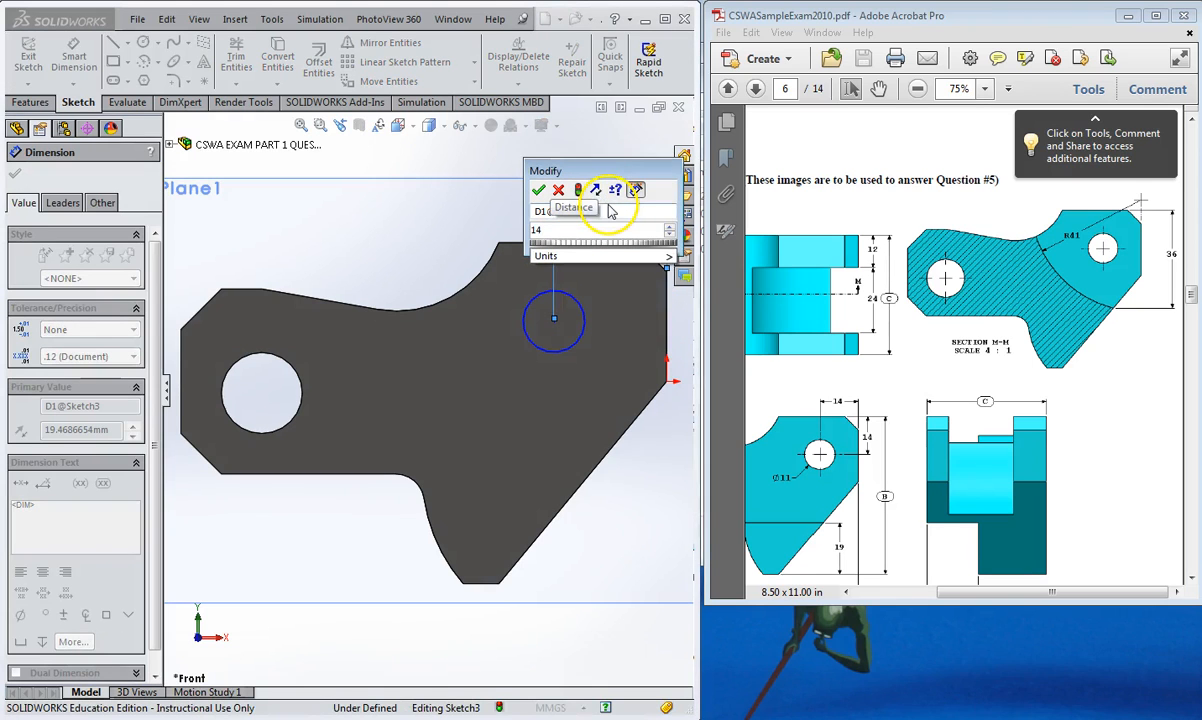
key("Return")
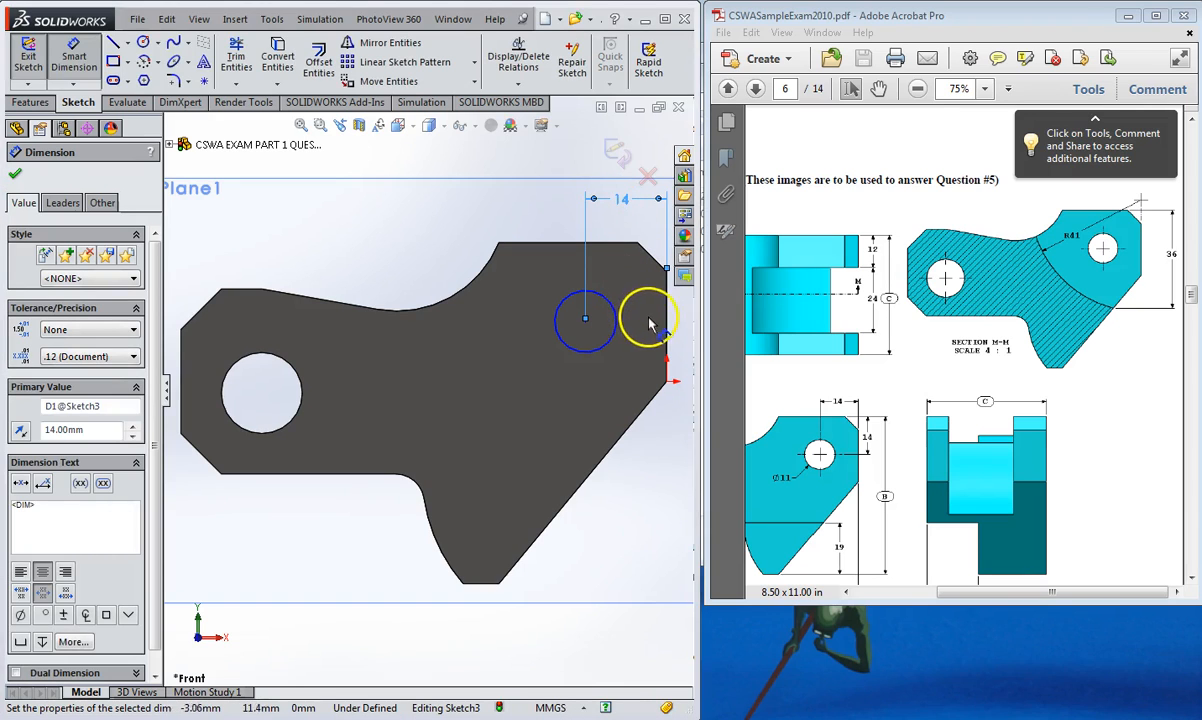
Dimension the circle's centre 14 mm below the upper lobe's horizontal top edge.
left_click(616, 308)
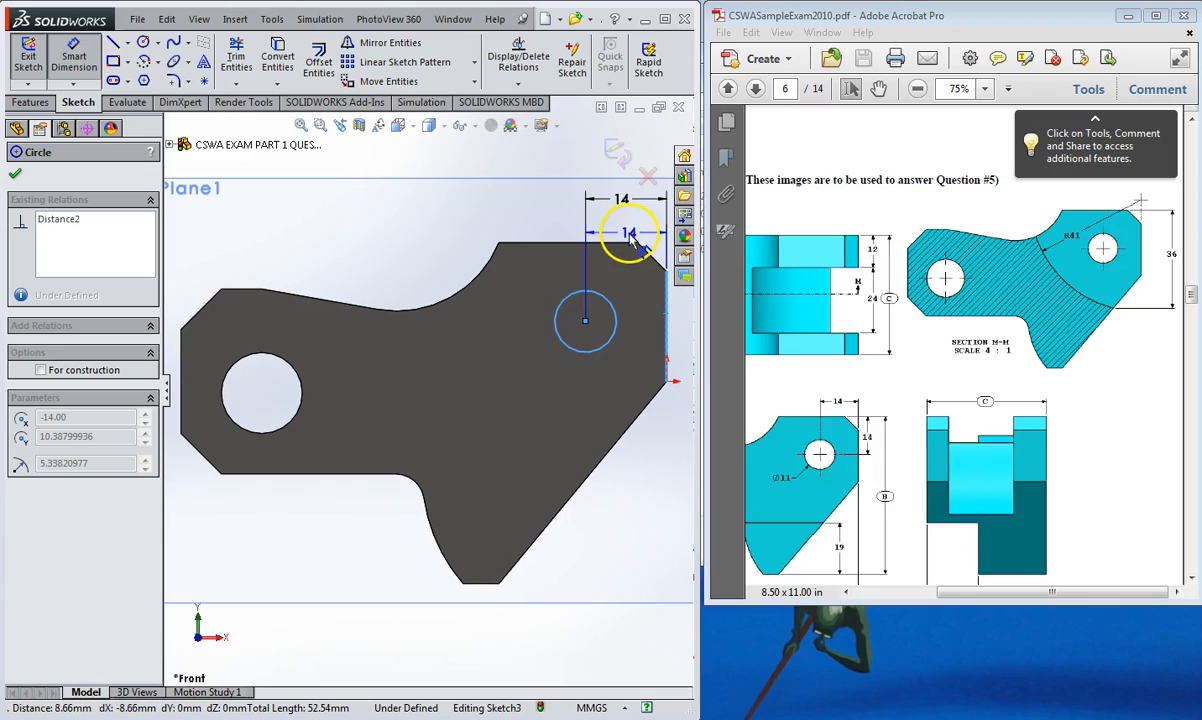
key("Escape")
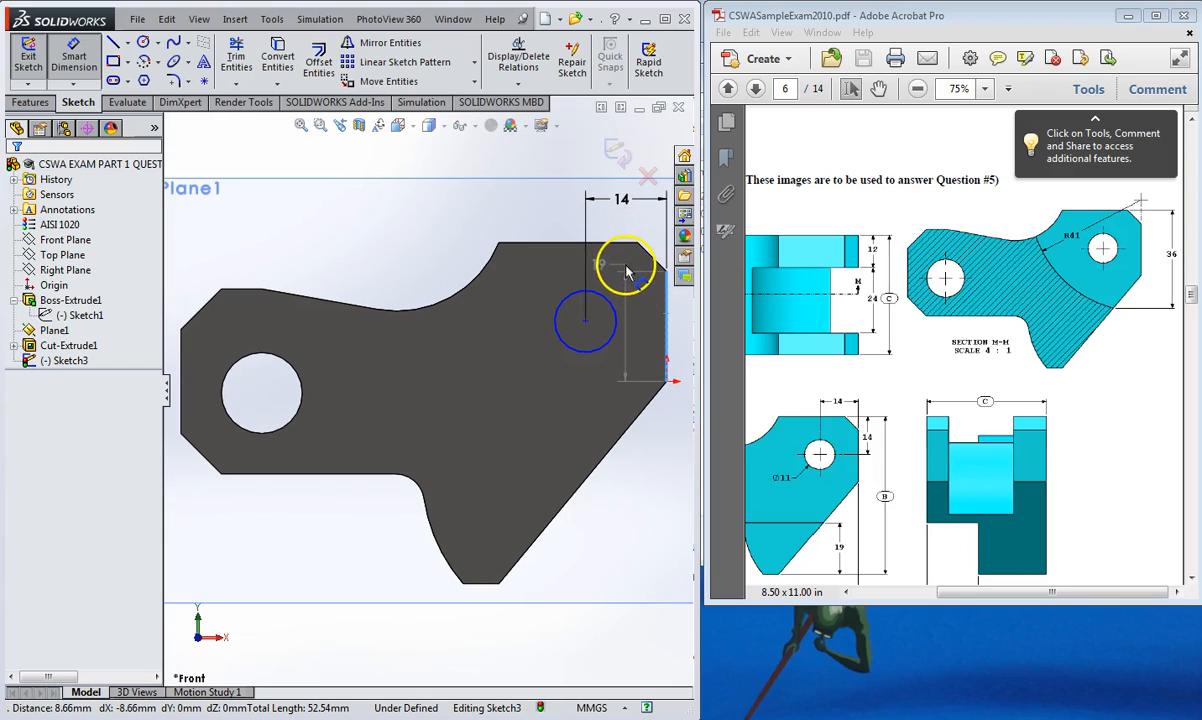
left_click(606, 242)
left_click(599, 294)
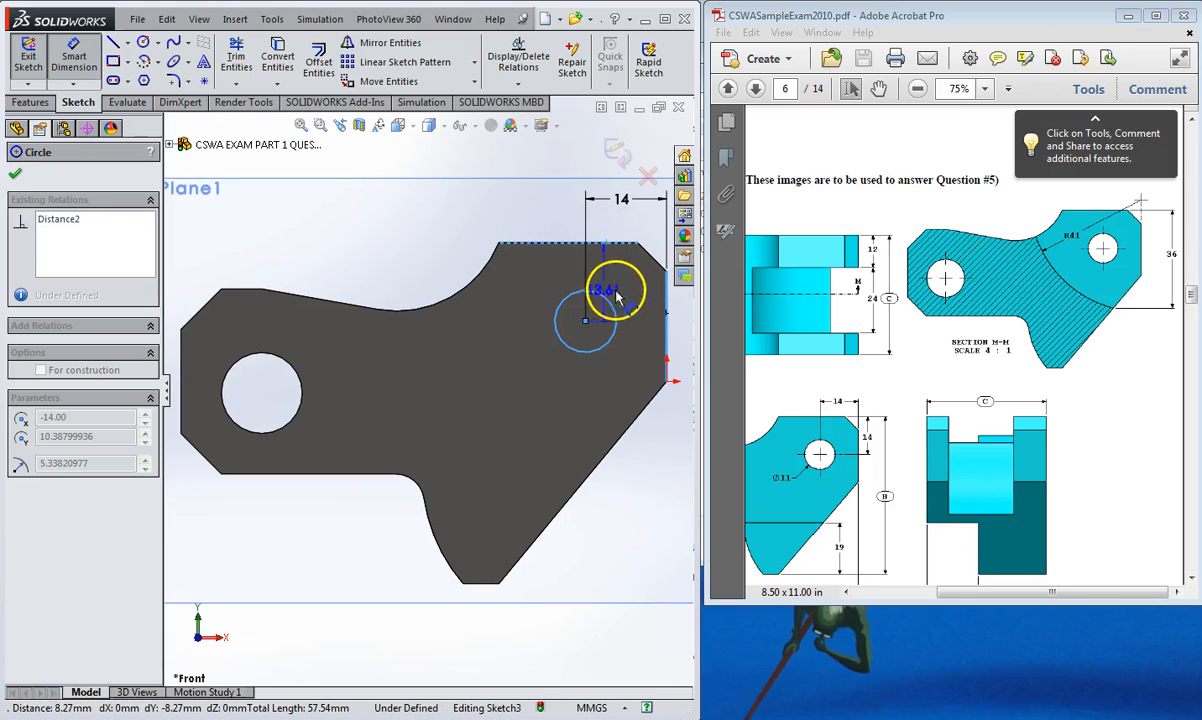
left_click(683, 308)
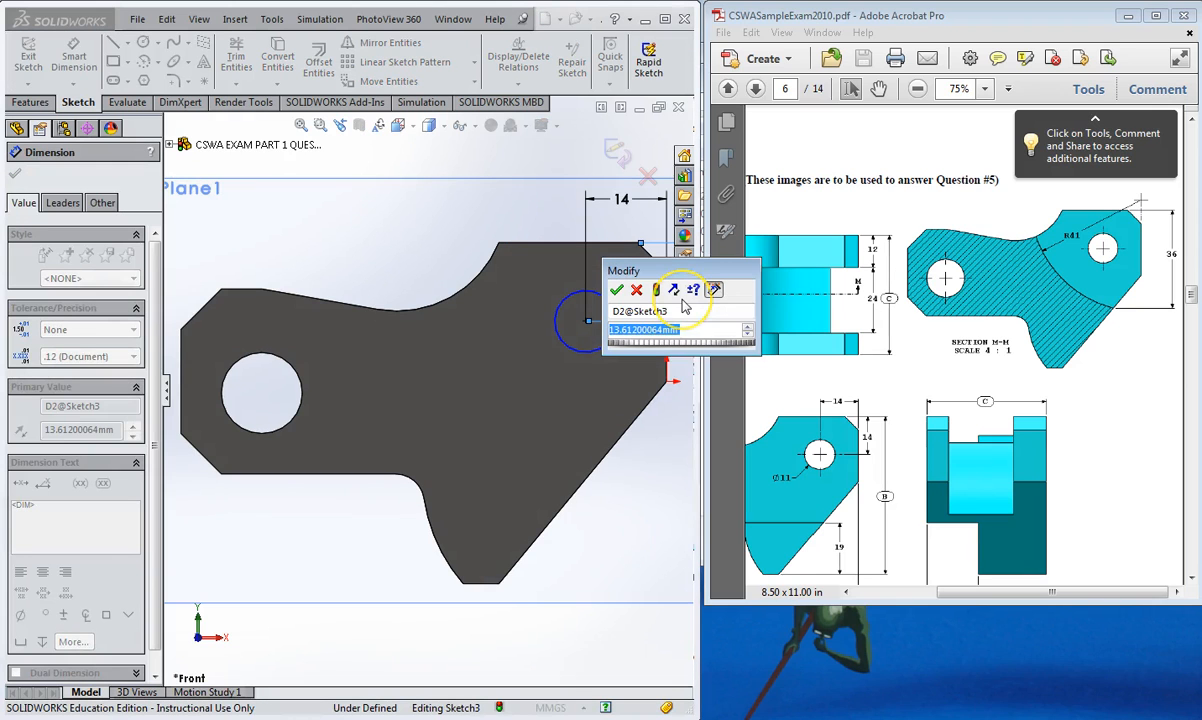
type("14")
key("Return")
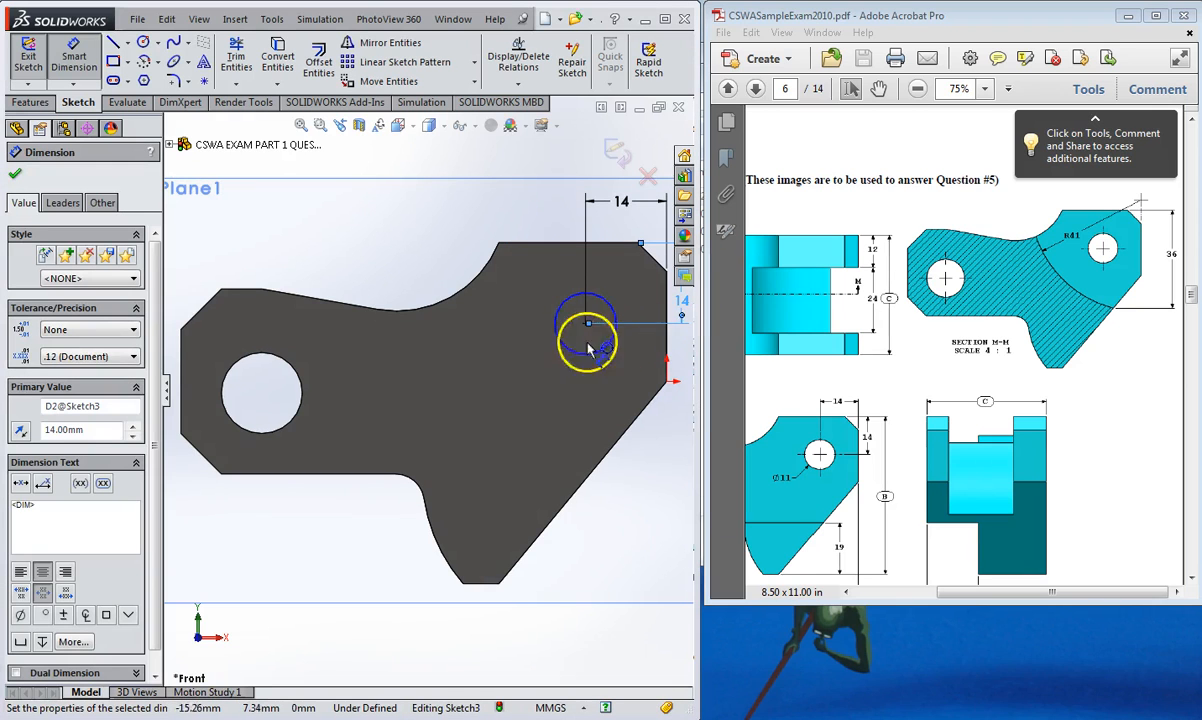
Dimension the circle with a diameter of 11 mm and reposition the two 14 mm dimensions closer to the part.
left_click(557, 340)
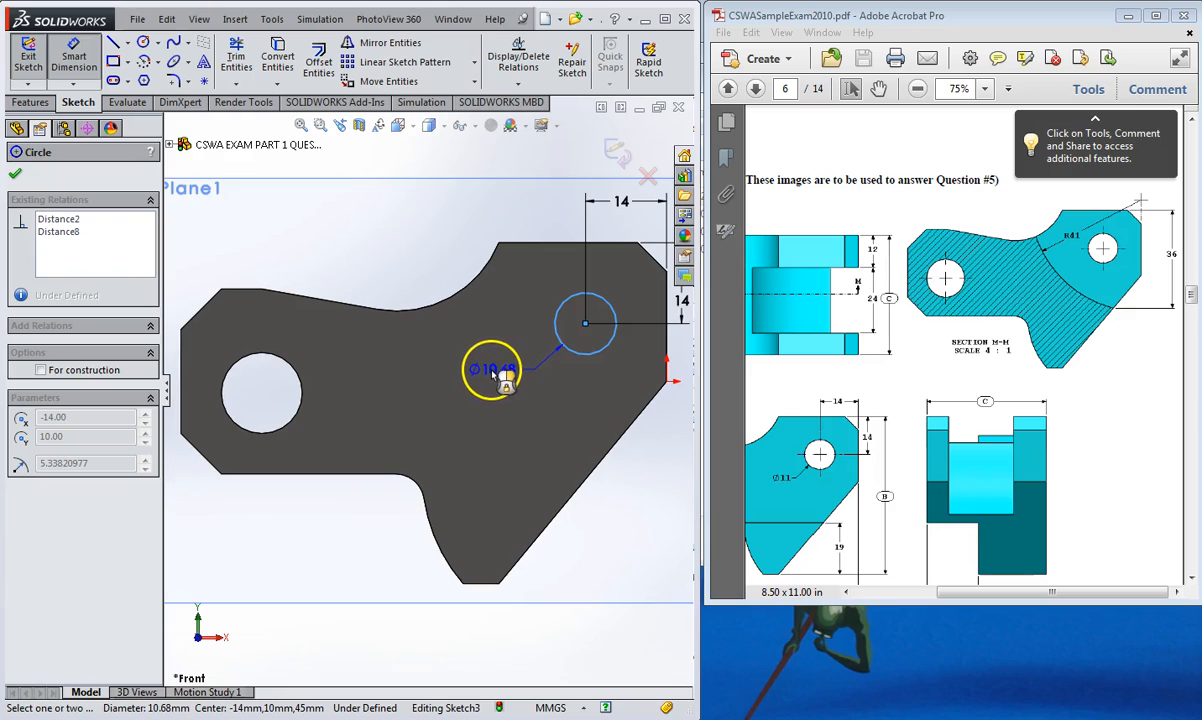
left_click(493, 375)
type("11")
key("Return")
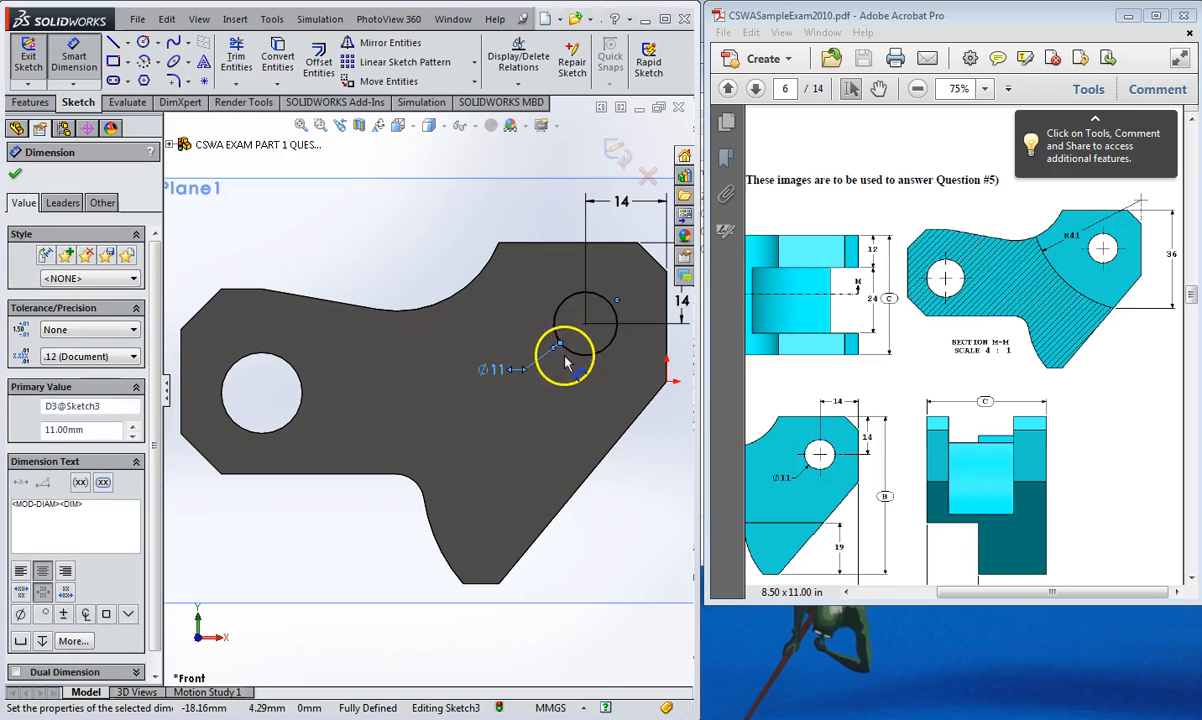
scroll(572, 361, "up", 2)
scroll(572, 361, "down", 2)
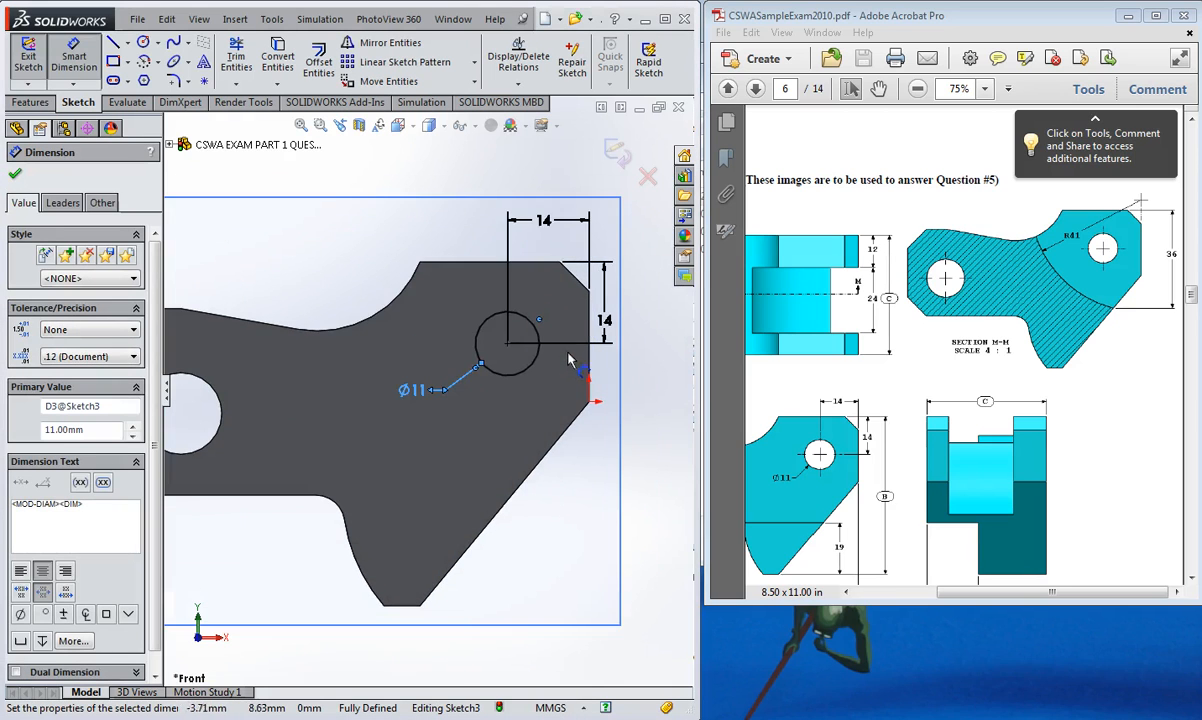
left_click_drag(544, 223, 549, 245)
left_click_drag(606, 318, 619, 301)
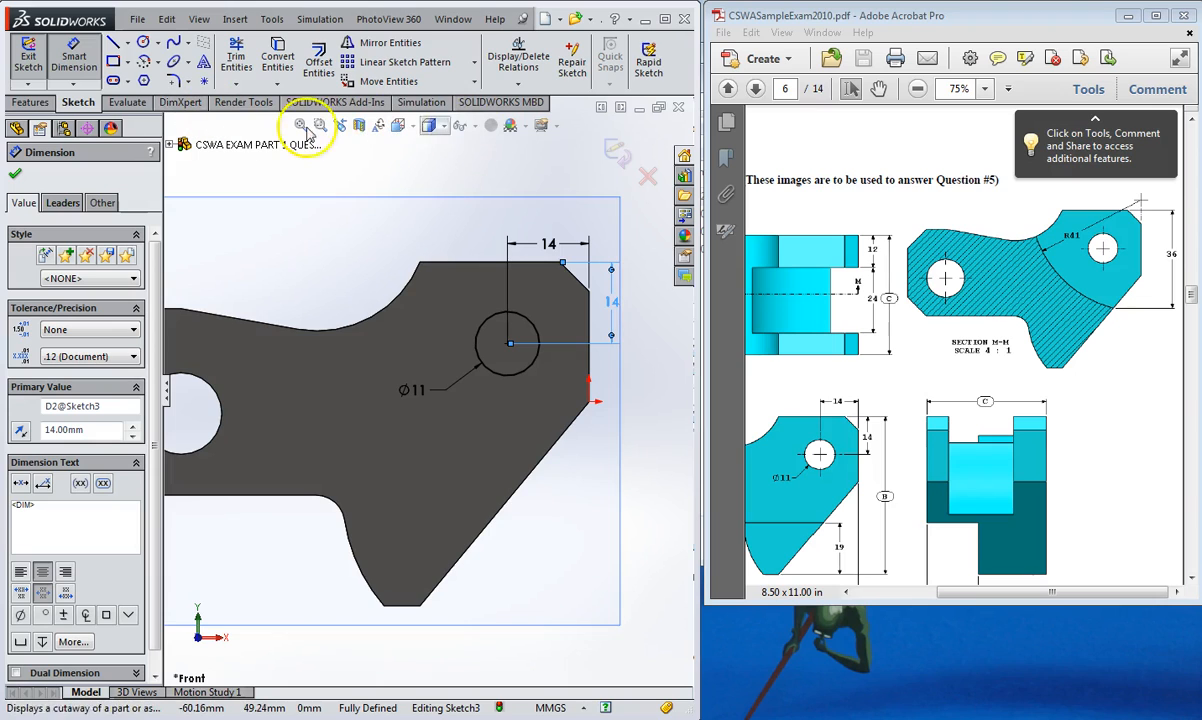
Cut-extrude the circle with the Through All end condition to make the hole through both lobe walls.
left_click(31, 102)
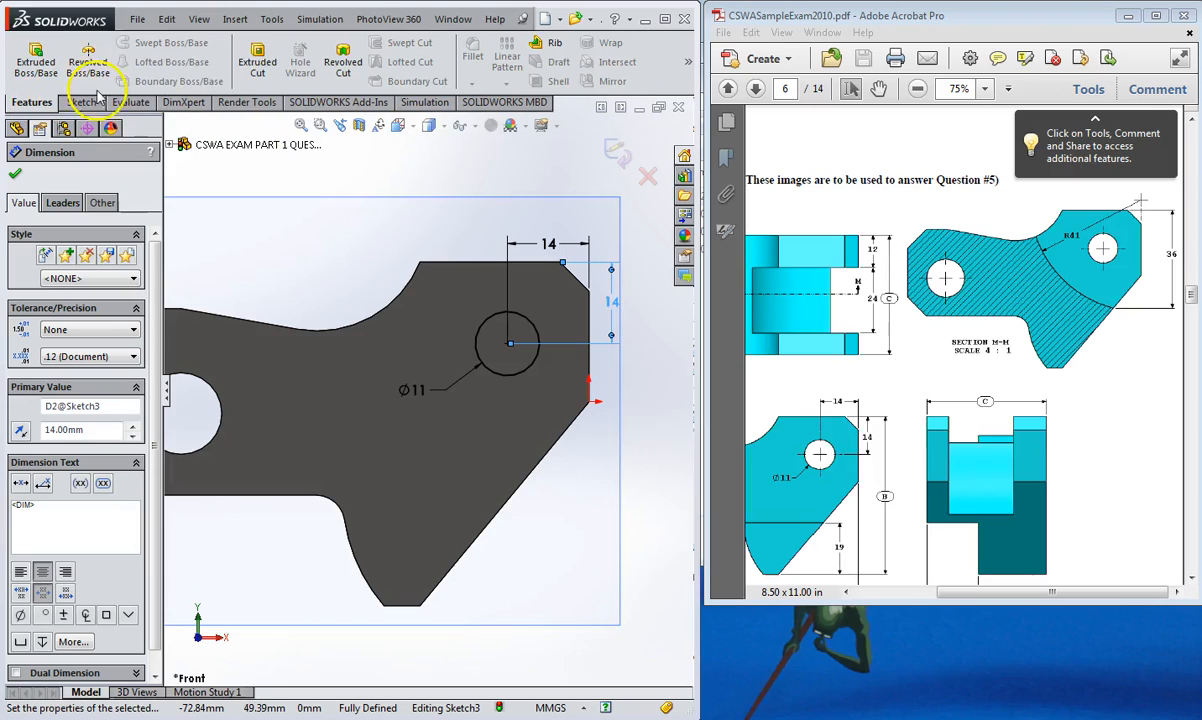
left_click(257, 62)
left_click(108, 281)
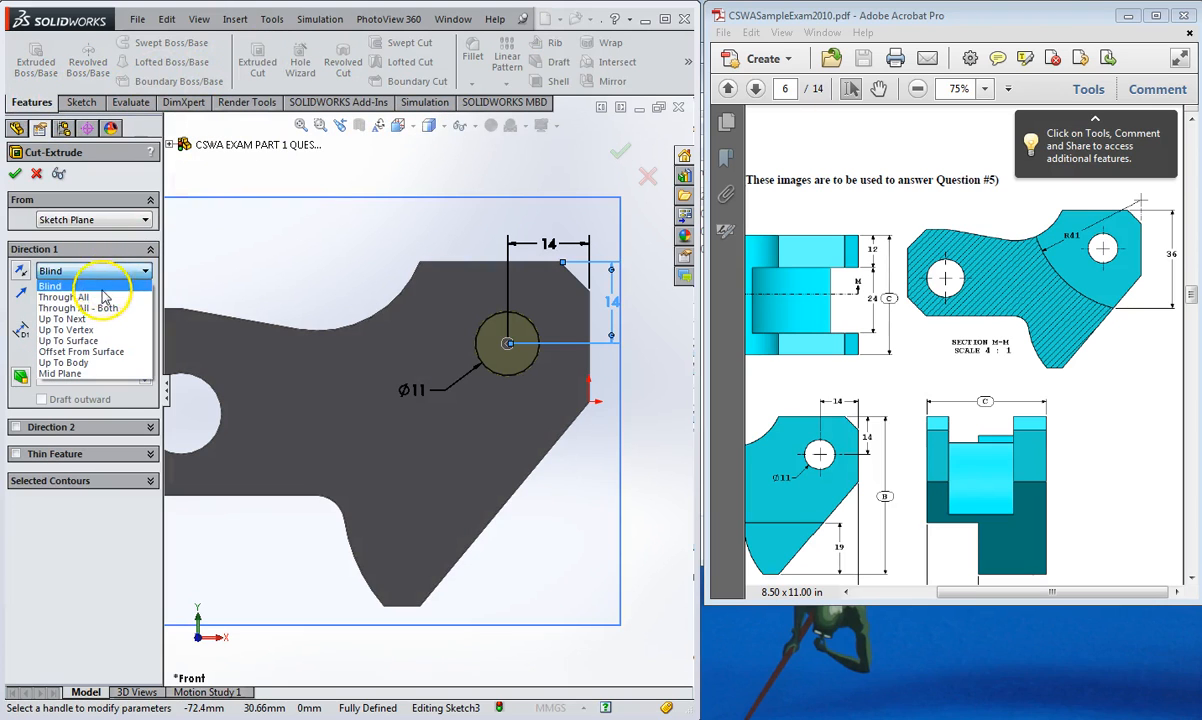
left_click(104, 298)
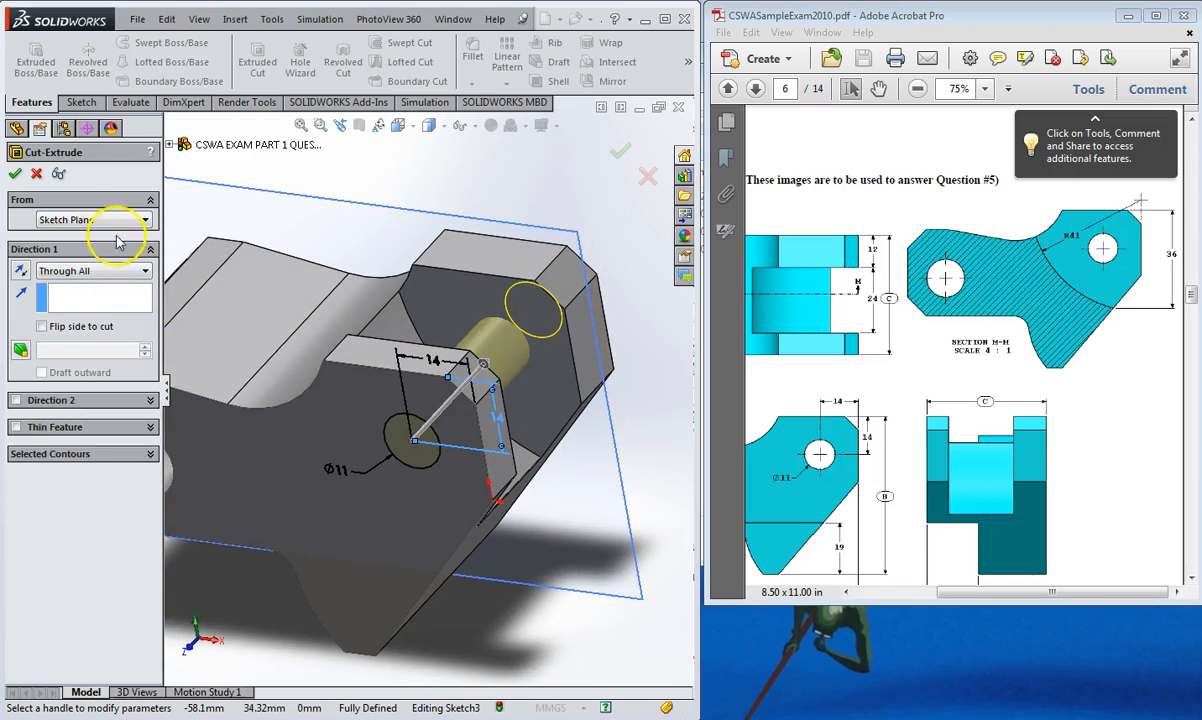
left_click(15, 176)
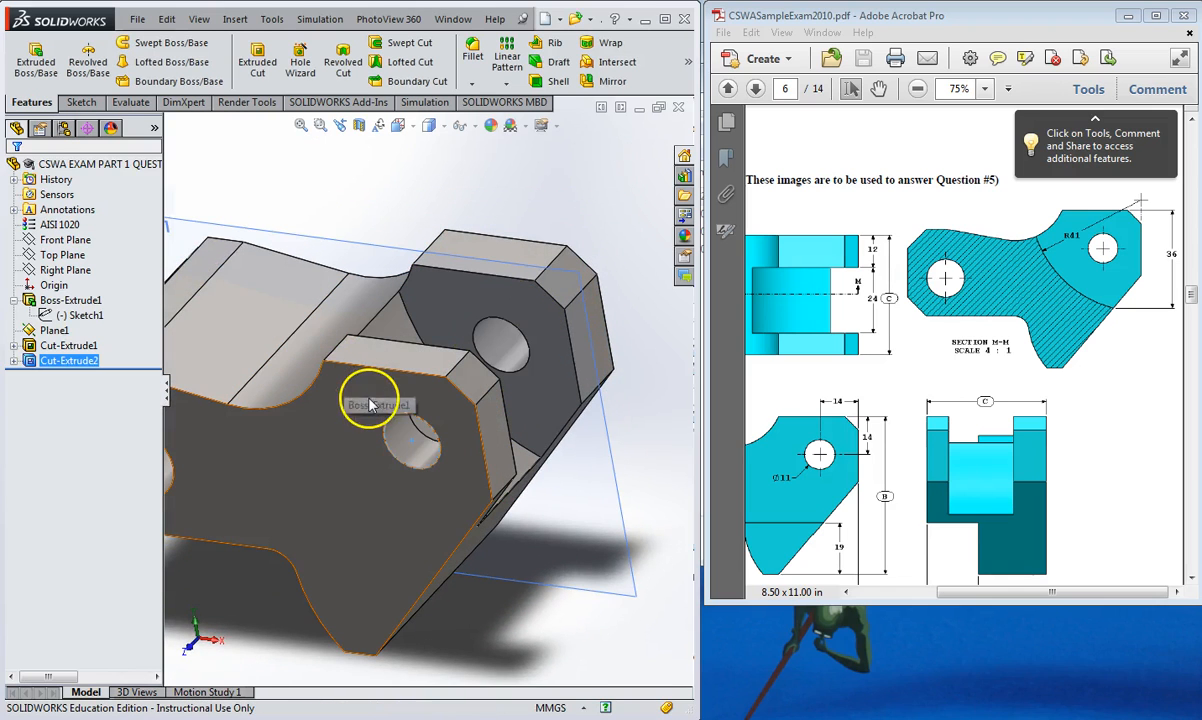
Examine the Question #5 views in the CSWASampleExam2010 PDF for the step cut's shape and dimensions, and return to SOLIDWORKS.
middle_click_drag(383, 406, 429, 362)
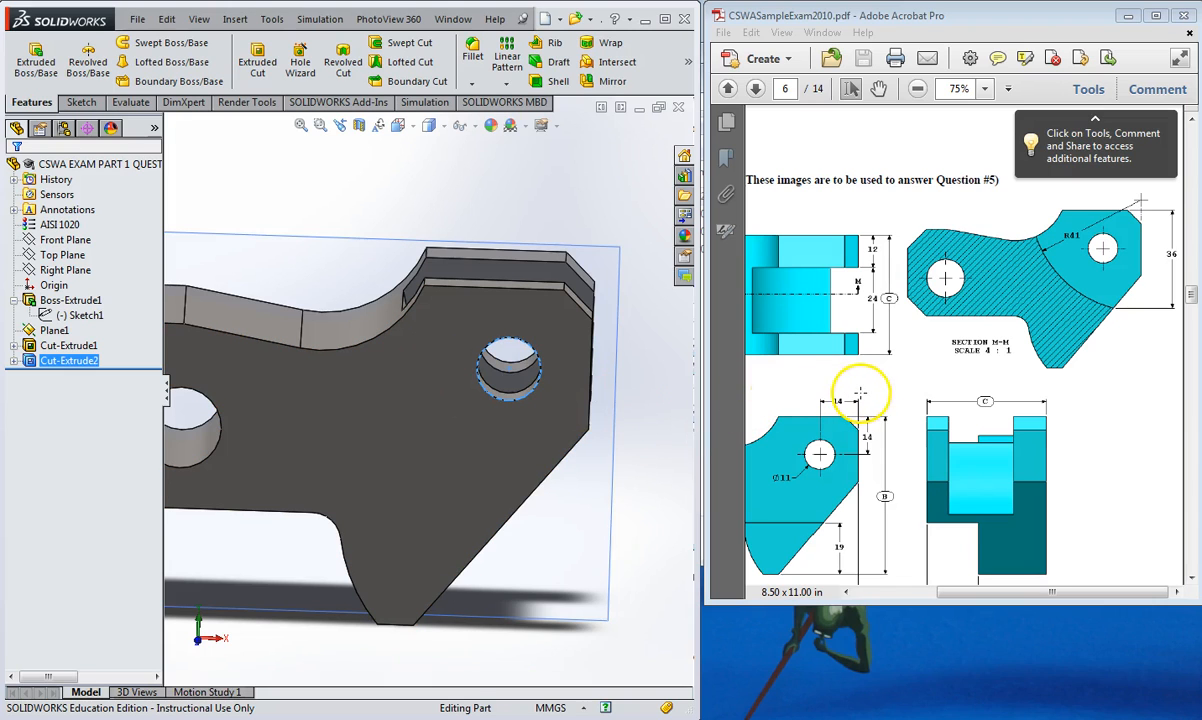
scroll(861, 393, "down", 1)
scroll(862, 394, "up", 2)
scroll(868, 398, "down", 2)
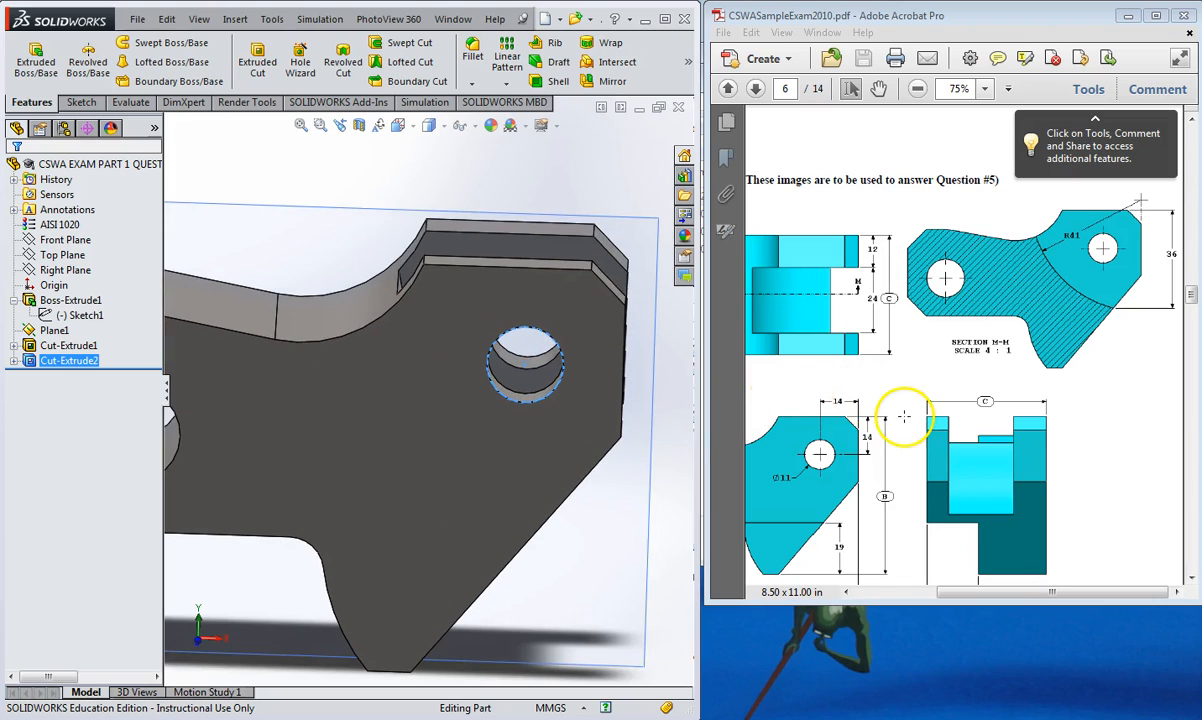
left_click(903, 416)
scroll(900, 416, "down", 3)
left_click_drag(967, 590, 897, 592)
scroll(998, 491, "up", 10)
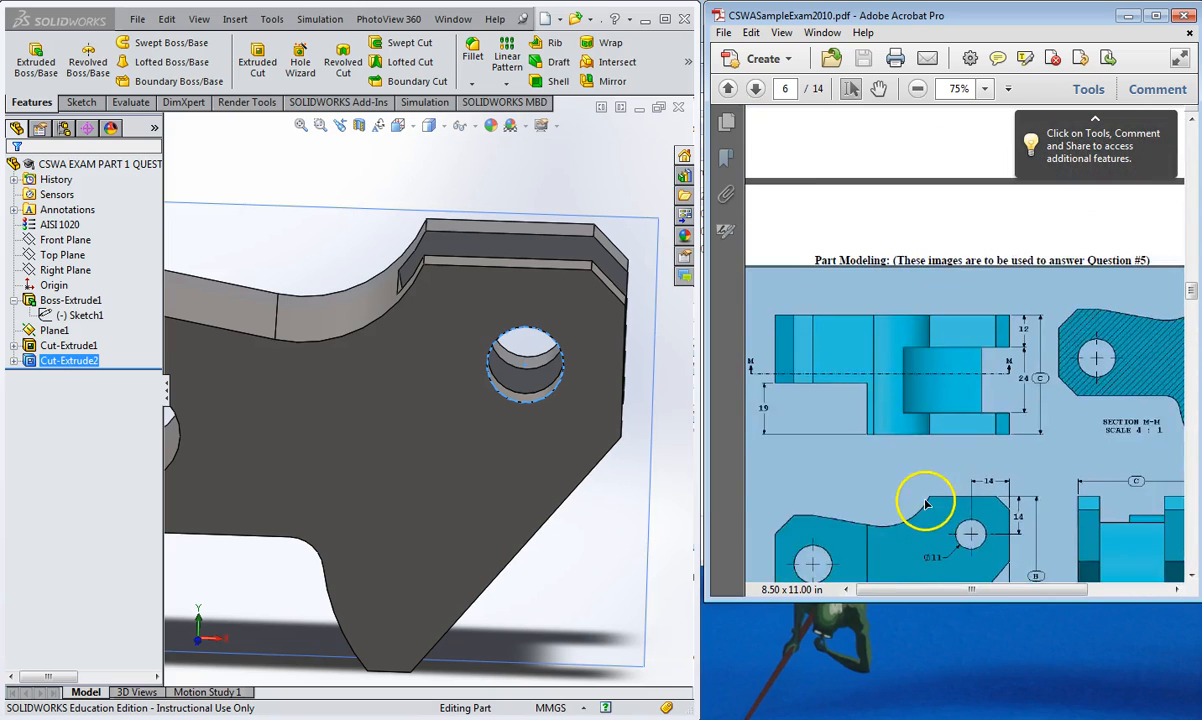
scroll(926, 503, "down", 8)
scroll(926, 503, "down", 6)
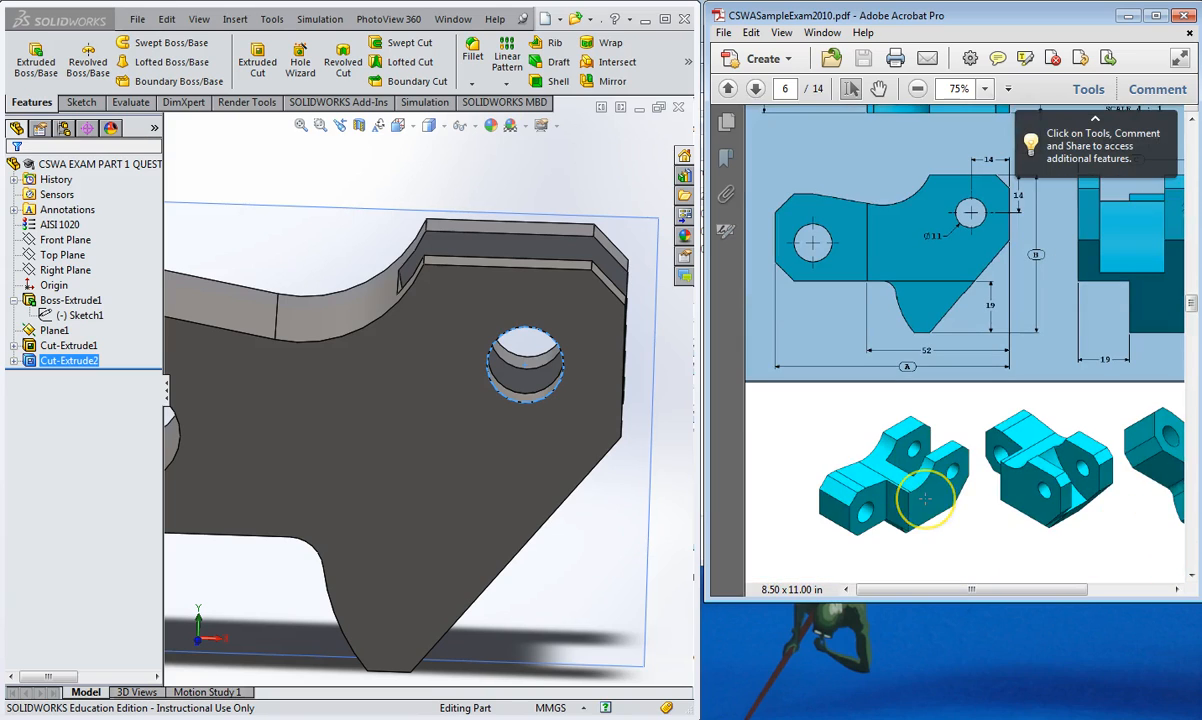
left_click(878, 492)
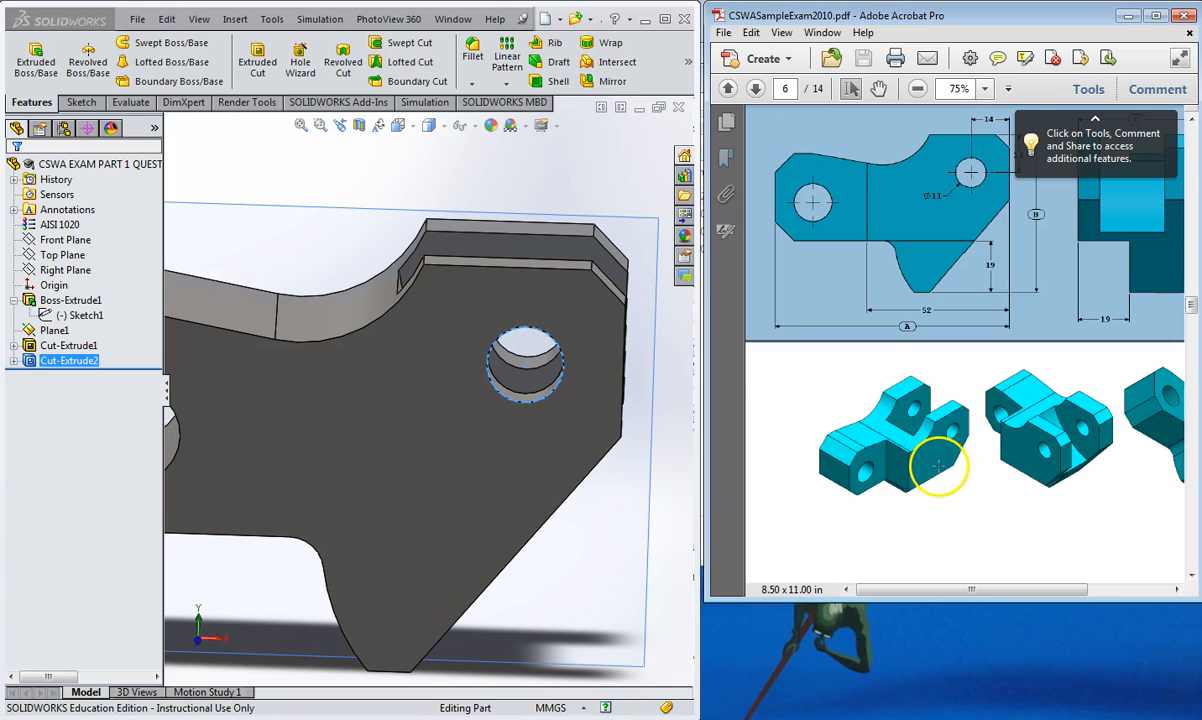
scroll(955, 418, "up", 3)
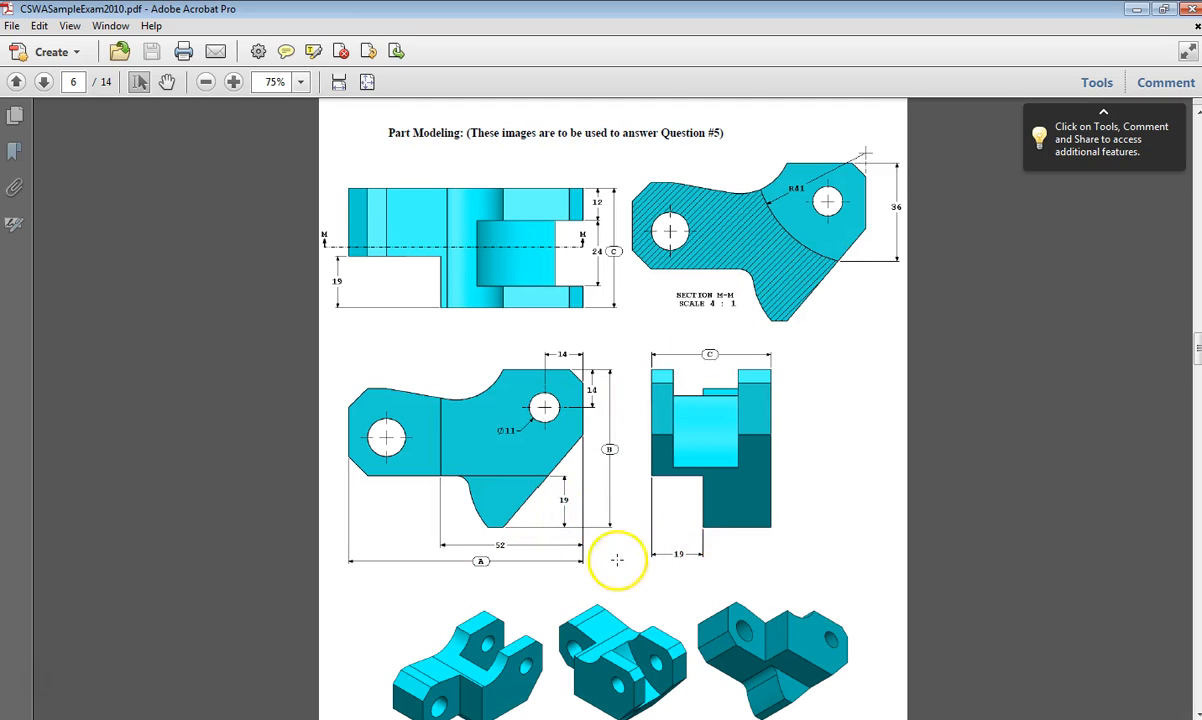
scroll(450, 692, "down", 1)
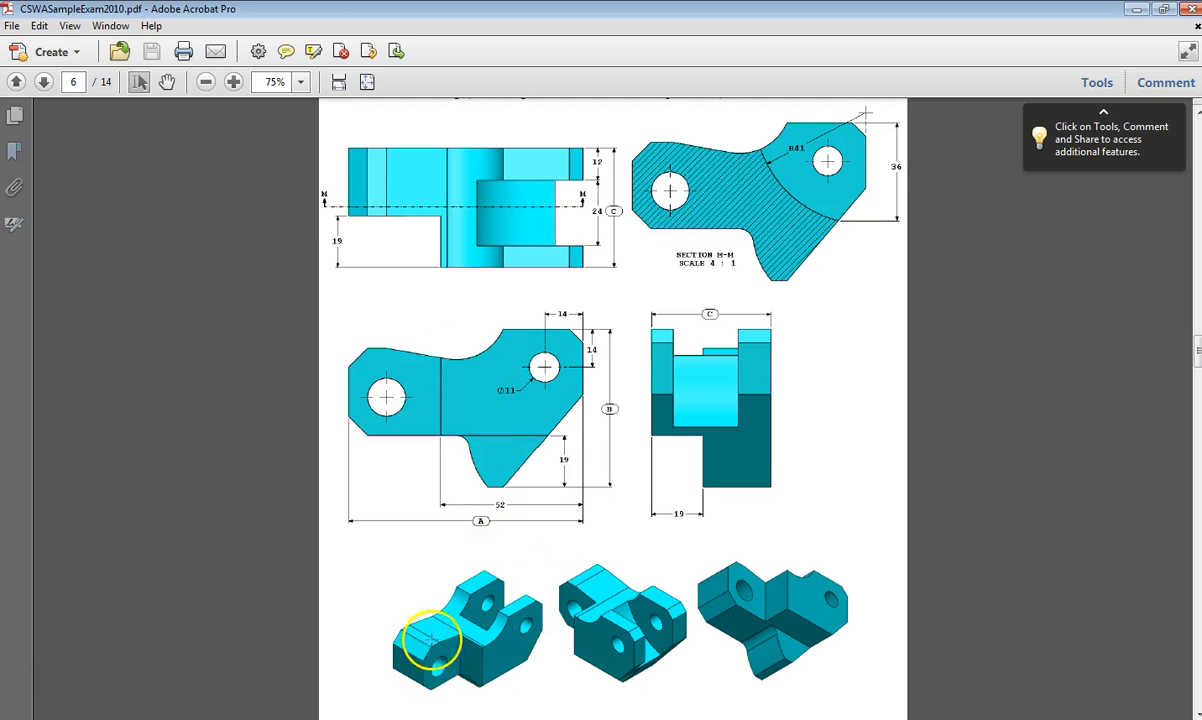
scroll(500, 428, "up", 1)
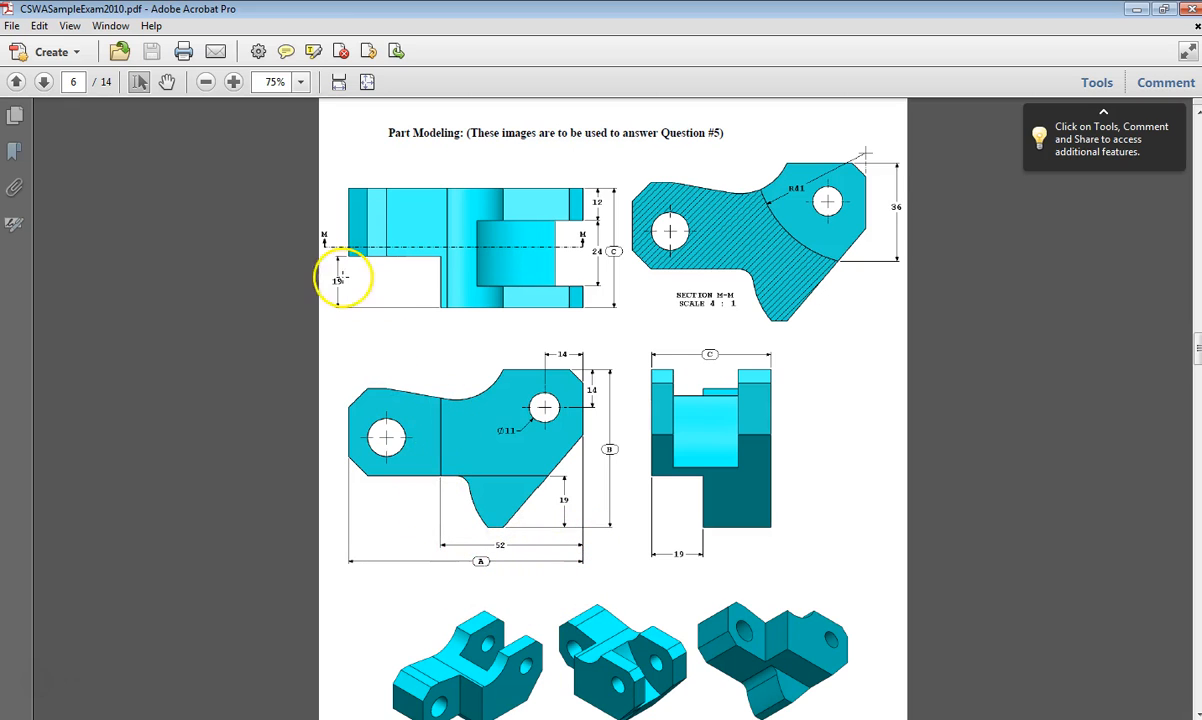
scroll(561, 700, "down", 1)
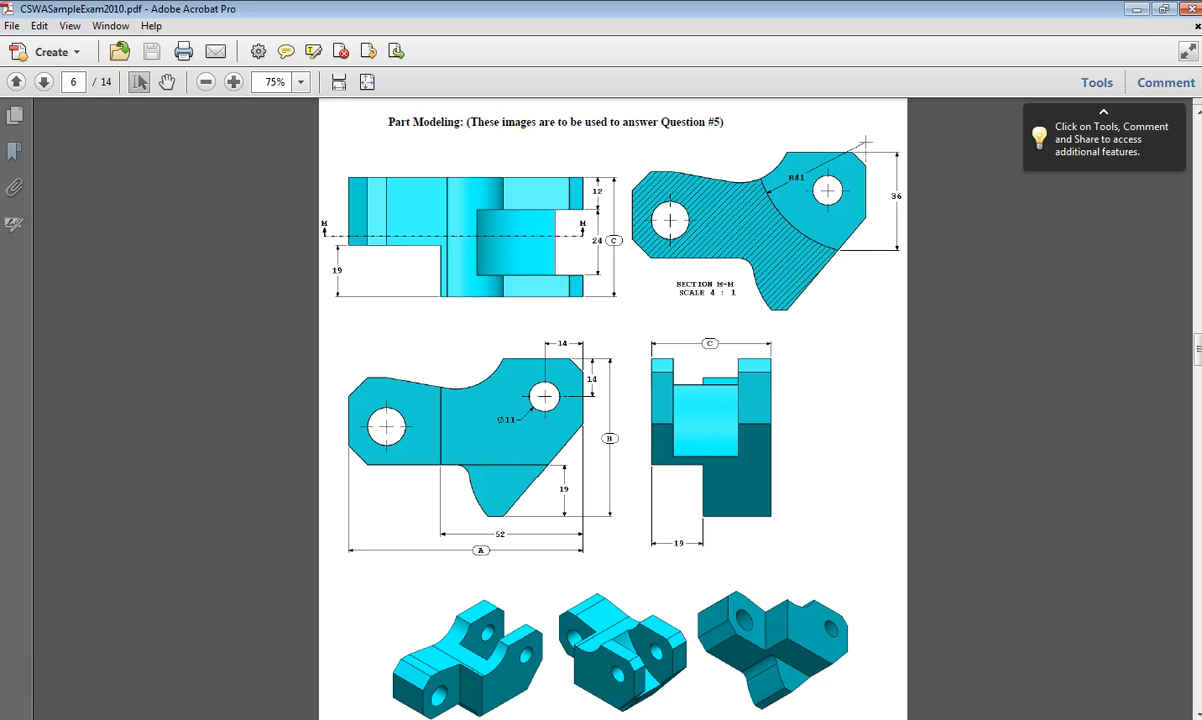
key("alt+Tab")
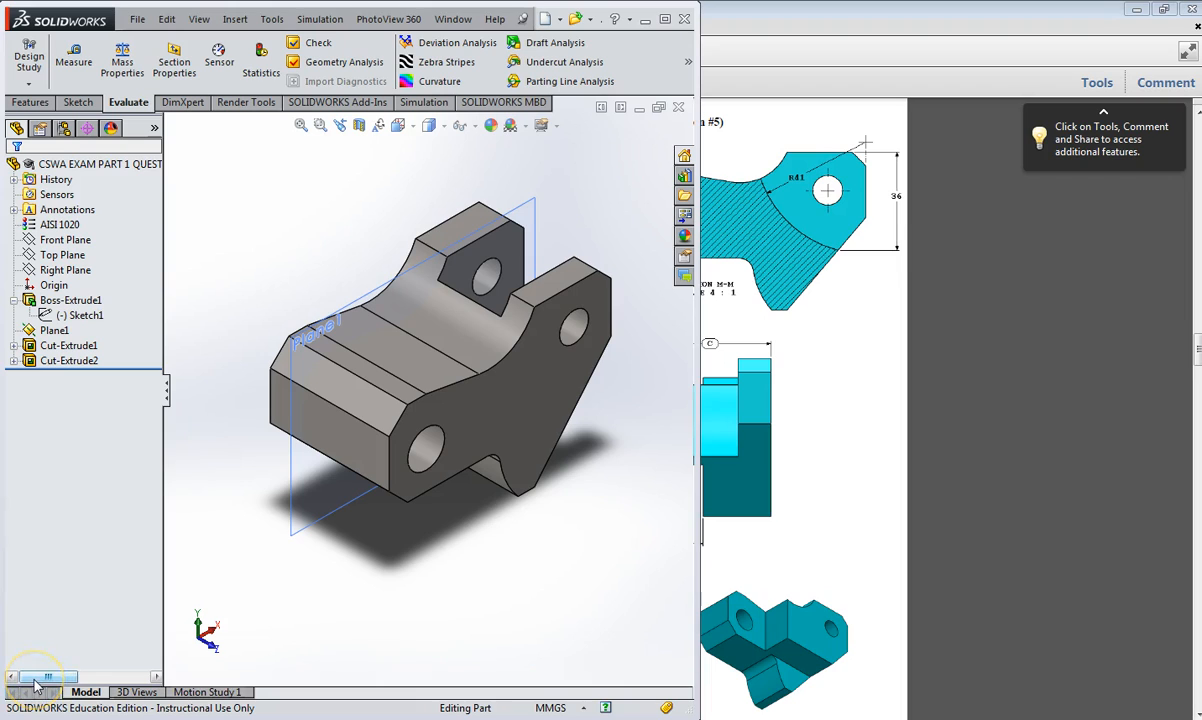
Sketch on the large front face a vertical line about 35 mm long ending on the lower horizontal edge, and a horizontal line about 52 mm long from its lower end.
left_click(1163, 10)
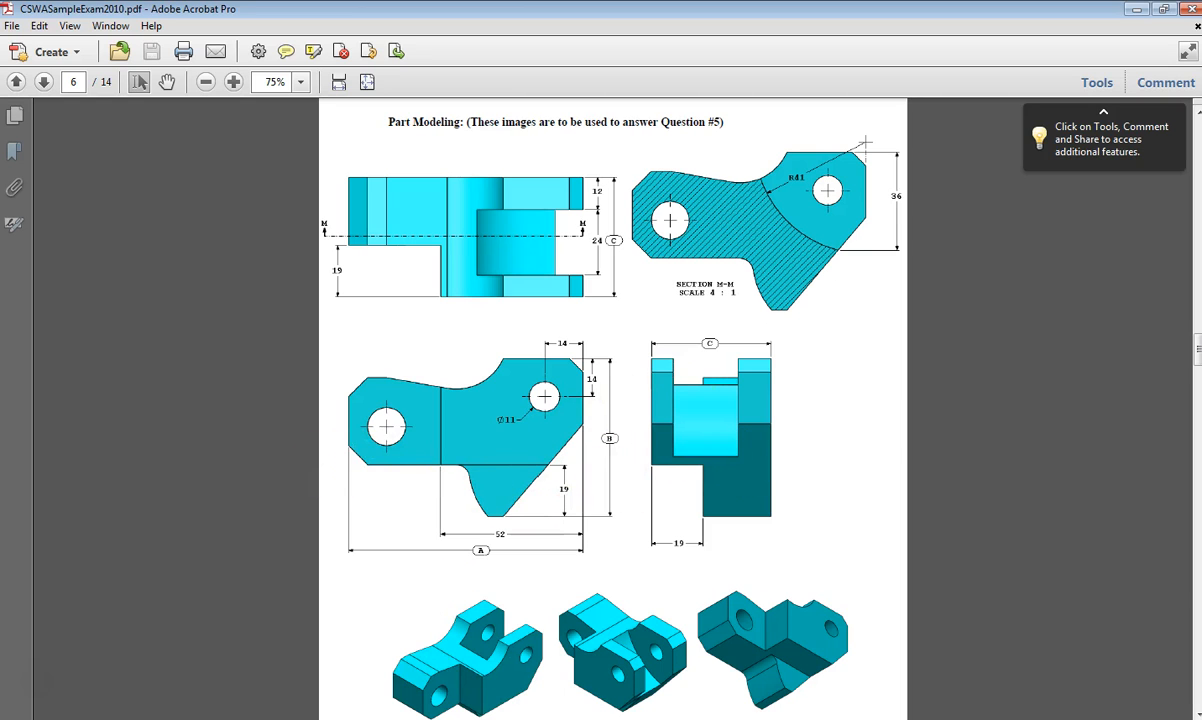
key("alt+Tab")
left_click(491, 413)
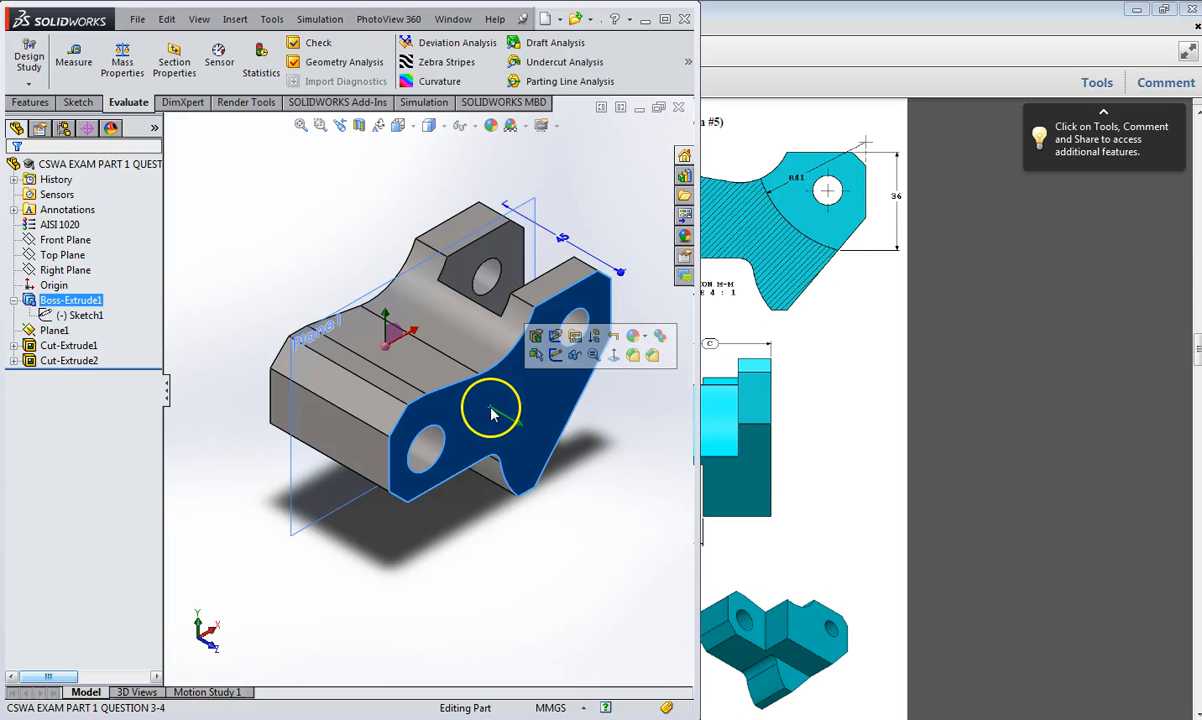
key("space")
left_click(488, 418)
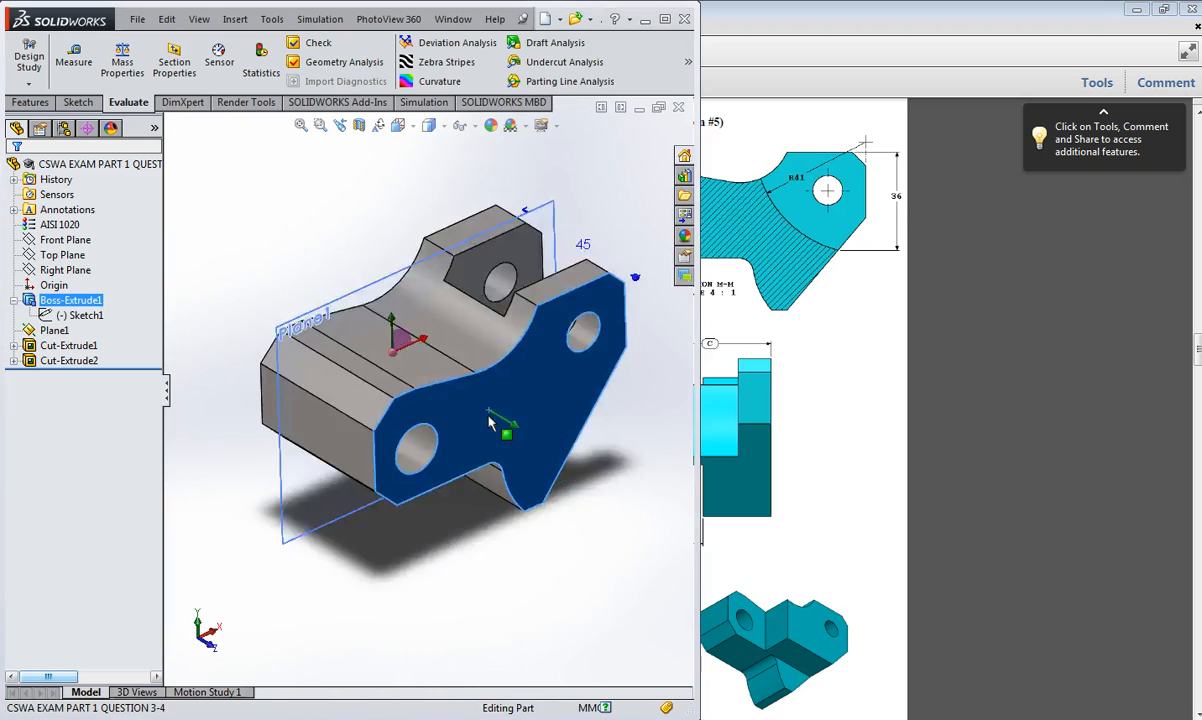
left_click(78, 102)
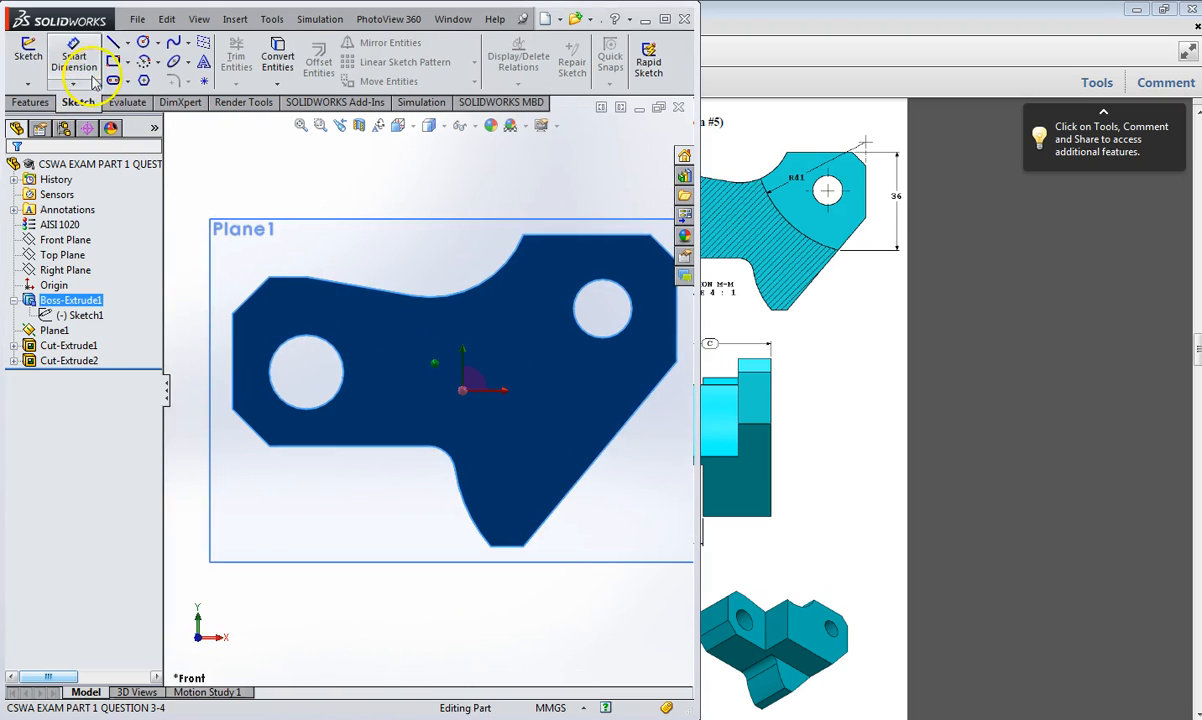
left_click(113, 42)
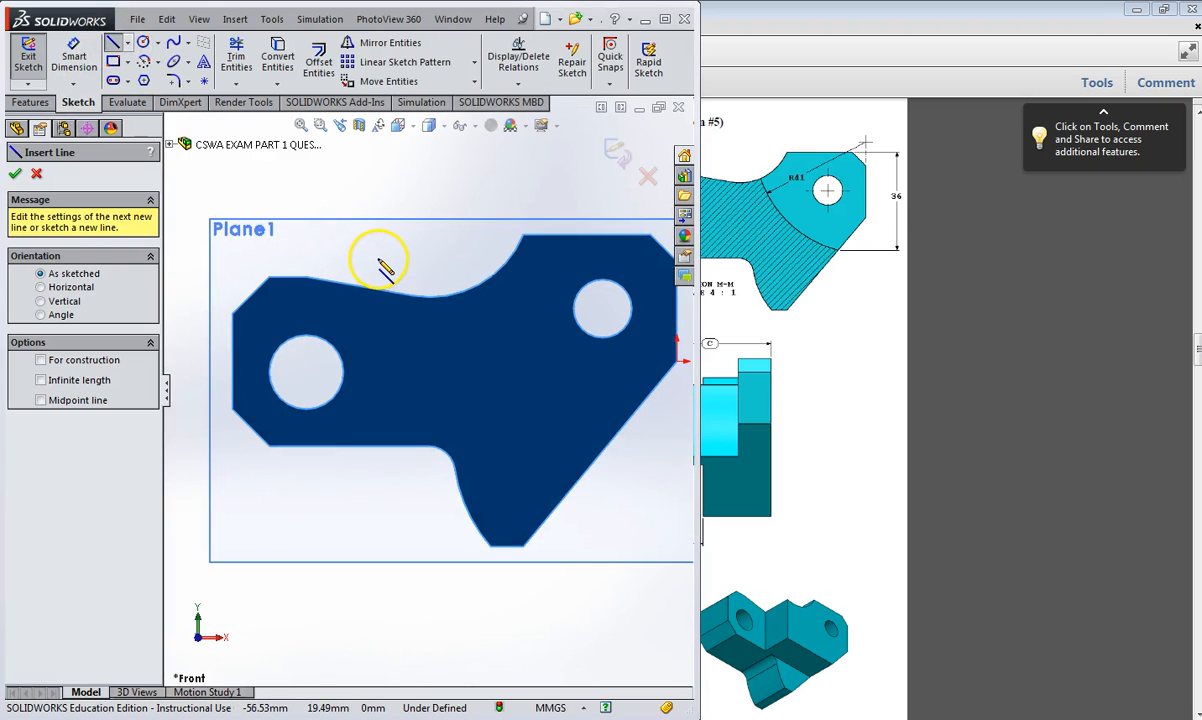
left_click(379, 259)
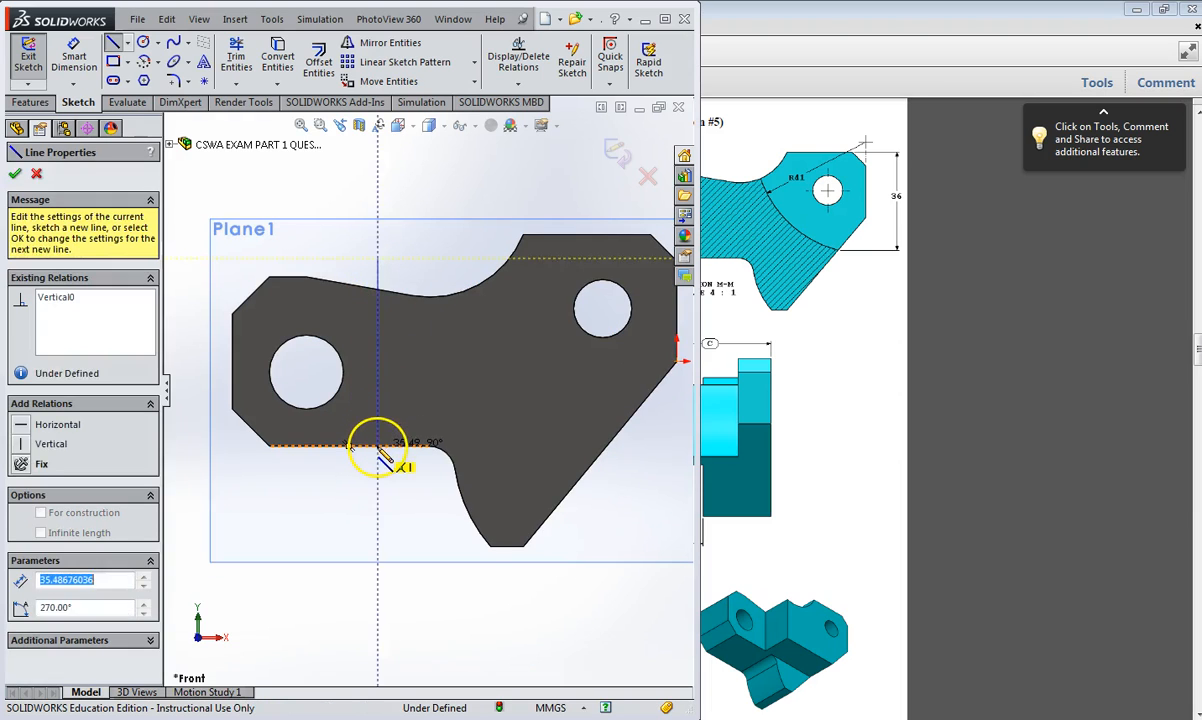
left_click(378, 446)
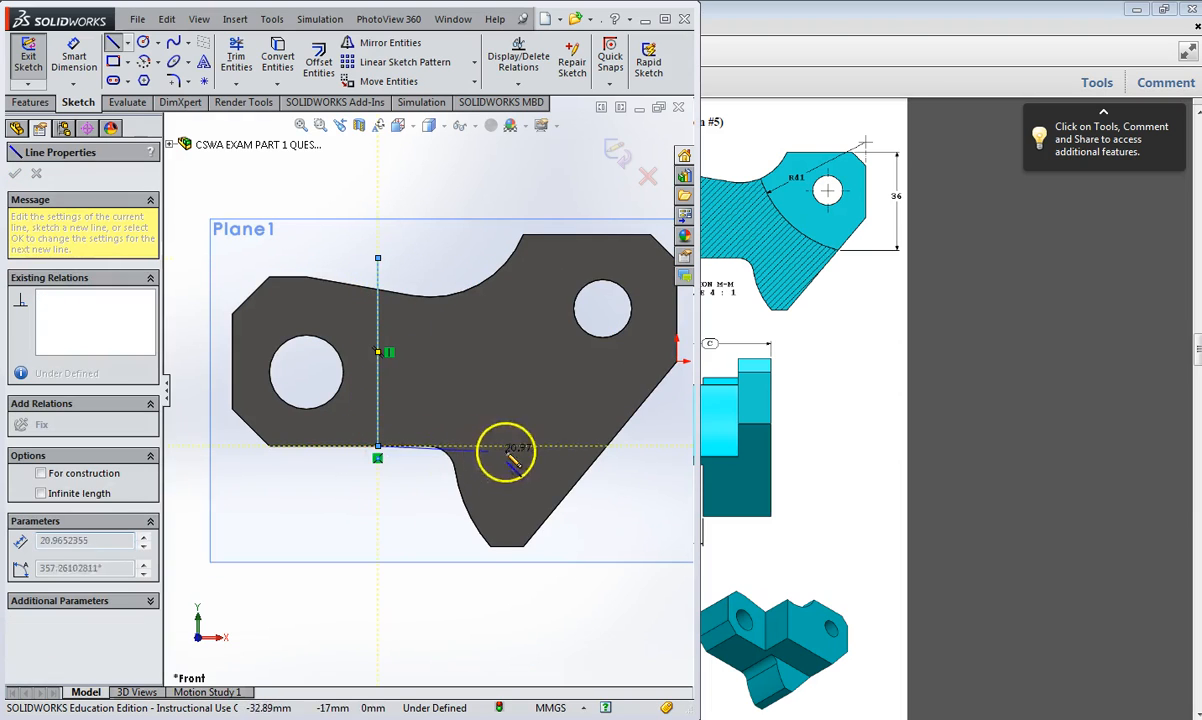
left_click(654, 446)
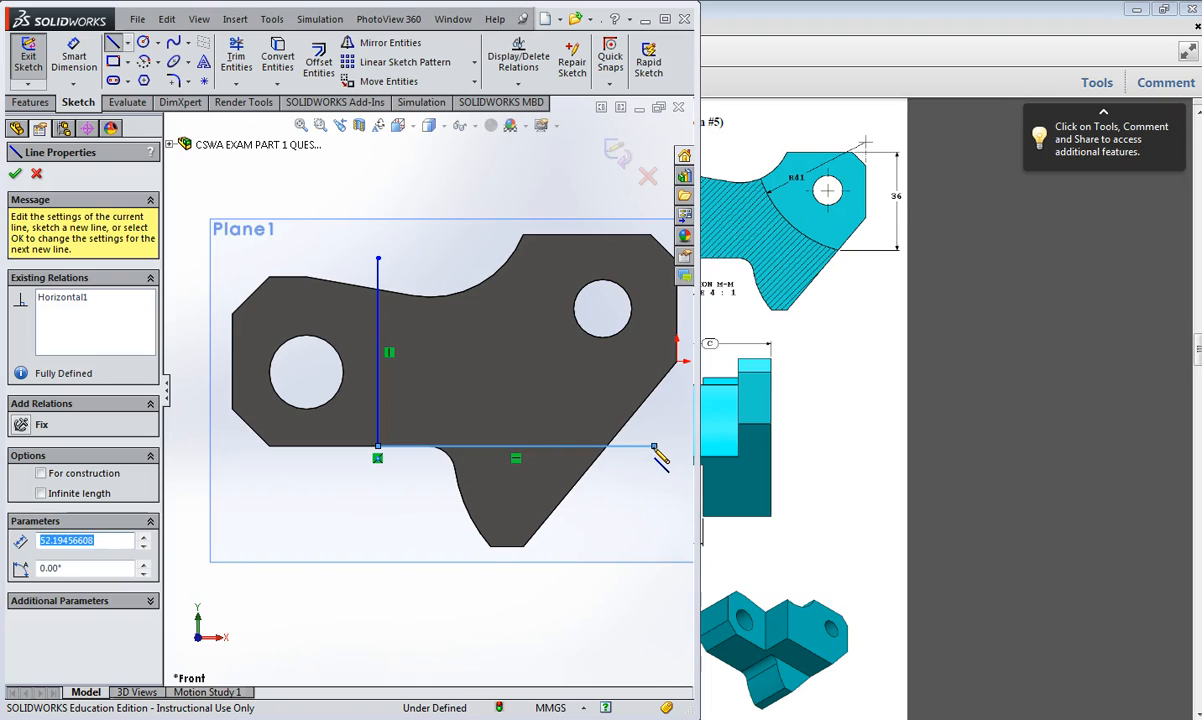
Close the step cut profile with four lines running outside the part, below the leg and around the single-hole end, back to the vertical line.
left_click(490, 654)
left_click(197, 654)
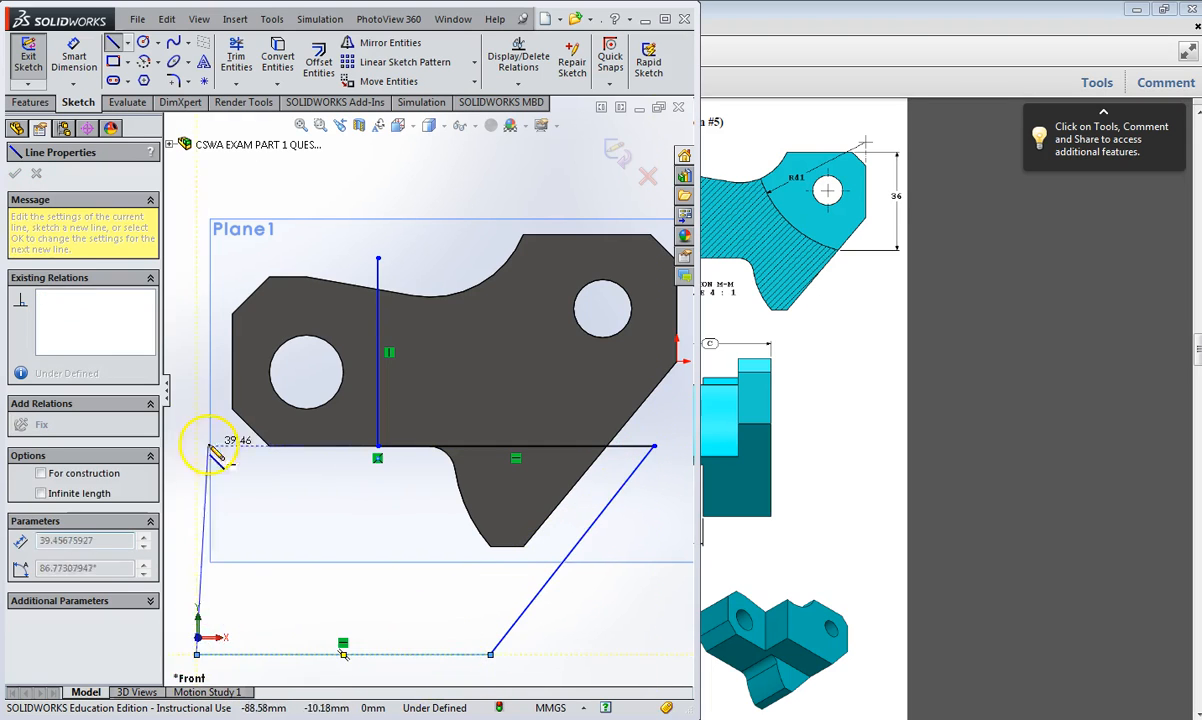
left_click(197, 255)
left_click(378, 257)
Dimension the sketched vertical line 52 mm from the vertical edge at the small-hole end of the part.
left_click(73, 55)
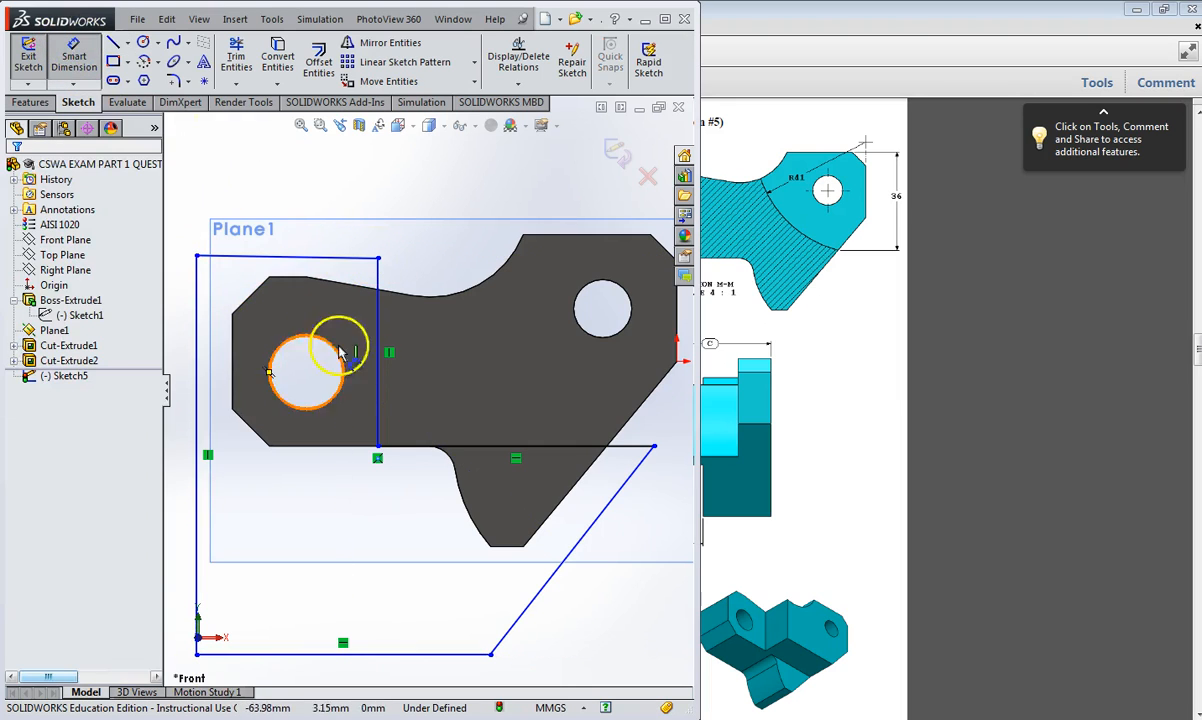
left_click(379, 350)
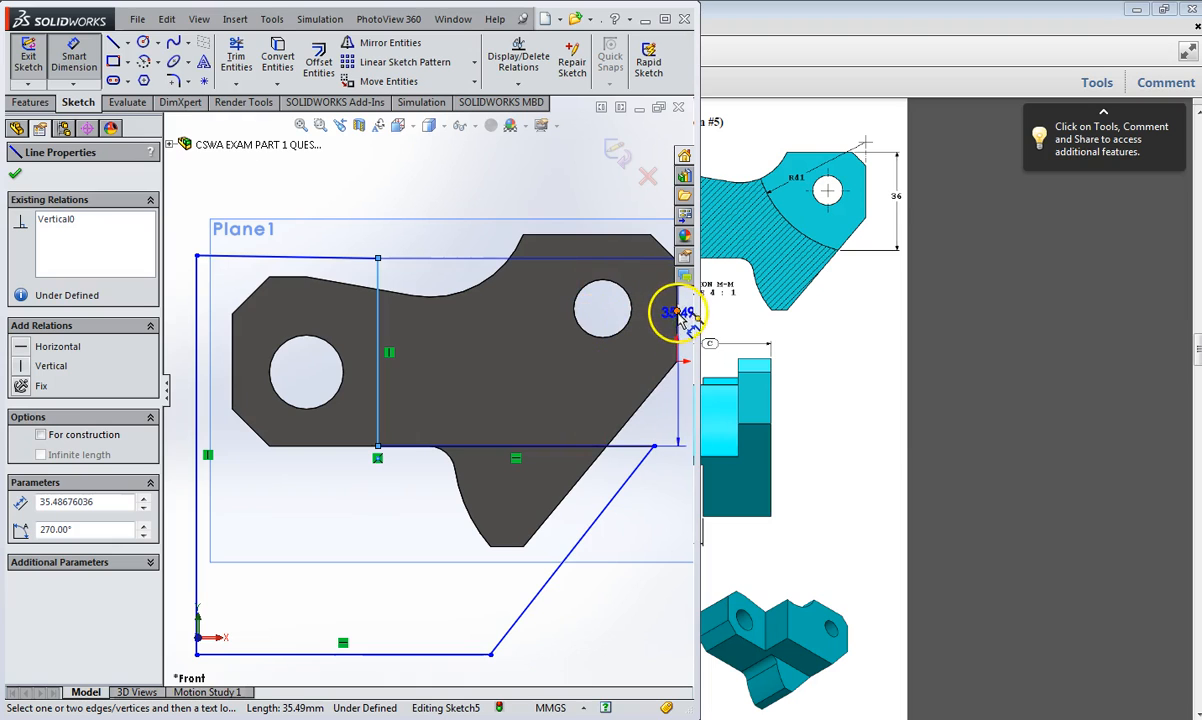
left_click(679, 317)
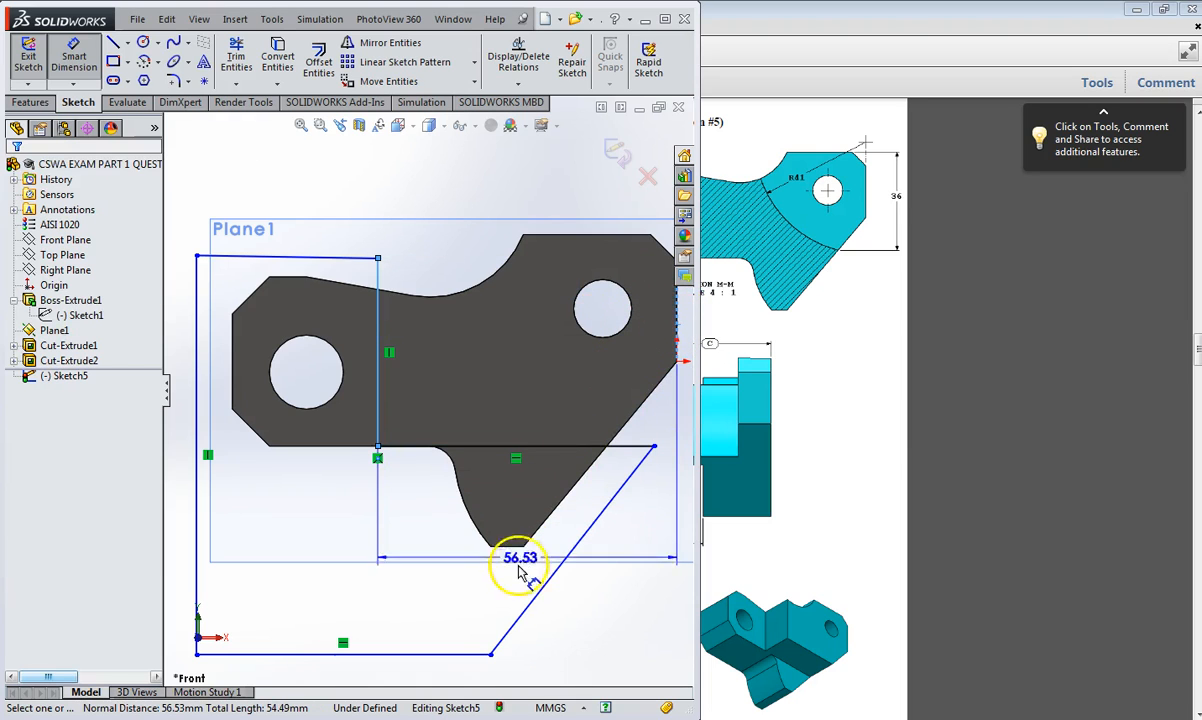
left_click(522, 578)
type("52.00mm")
key("Return")
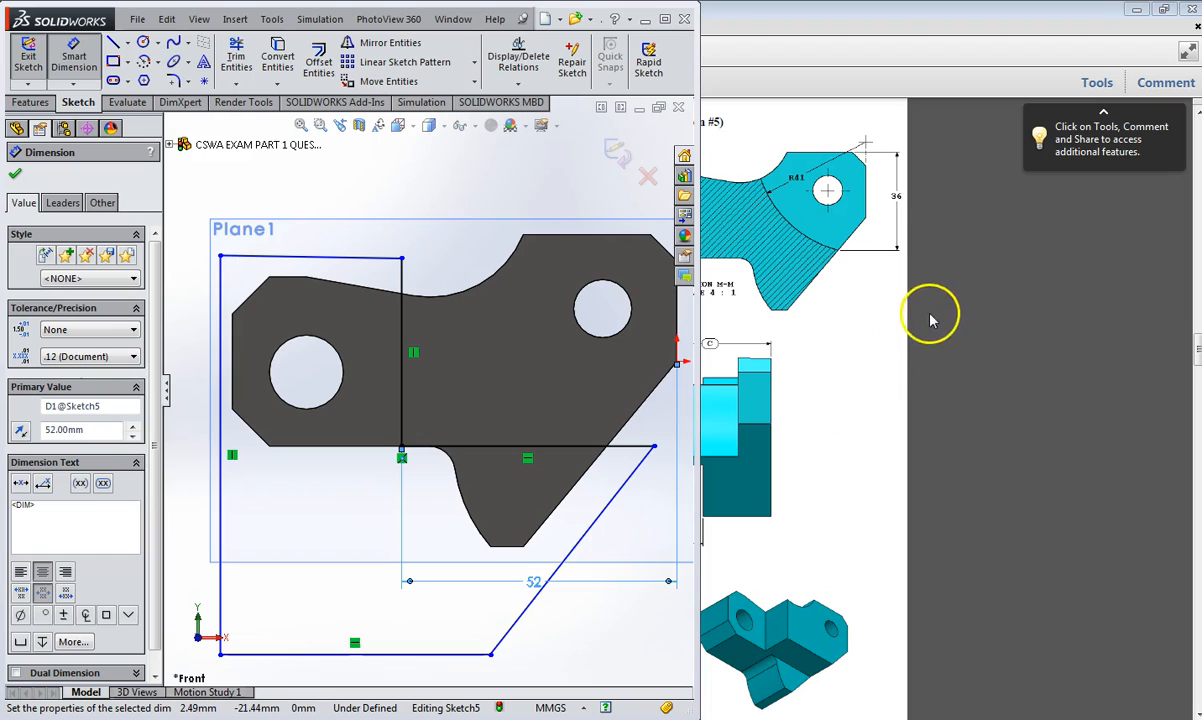
Cut-extrude the closed profile with a Blind depth of 19 mm to form the step cut.
left_click(1165, 15)
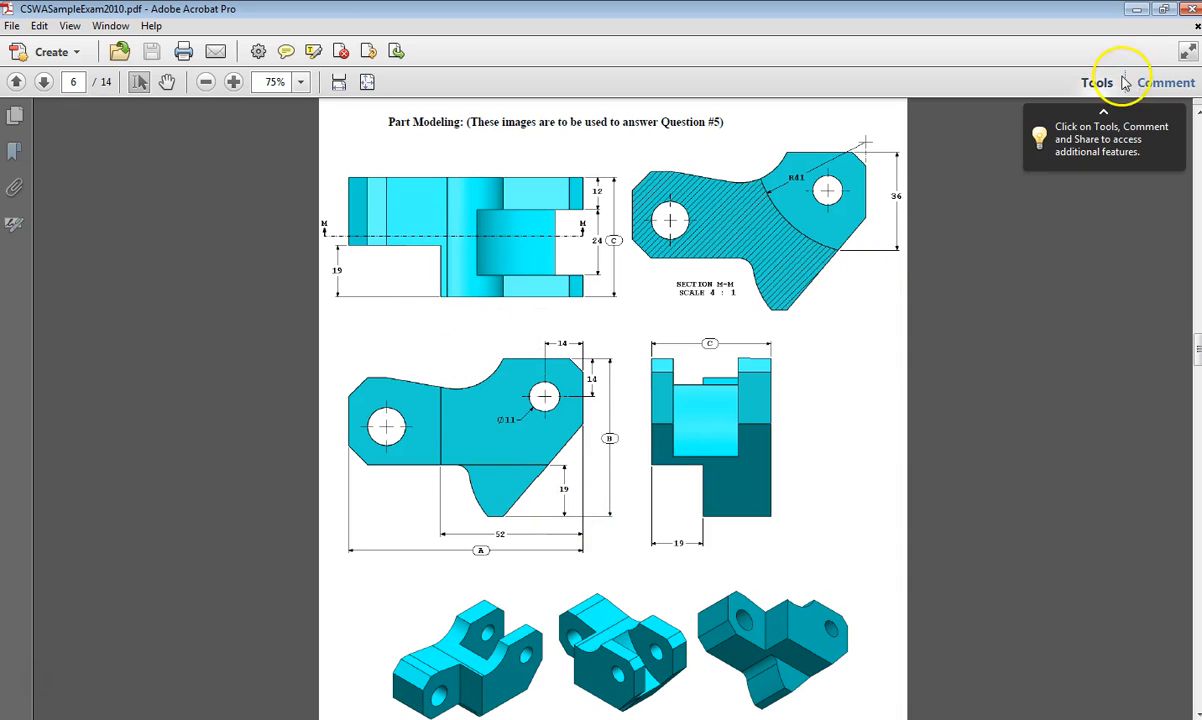
left_click(1163, 11)
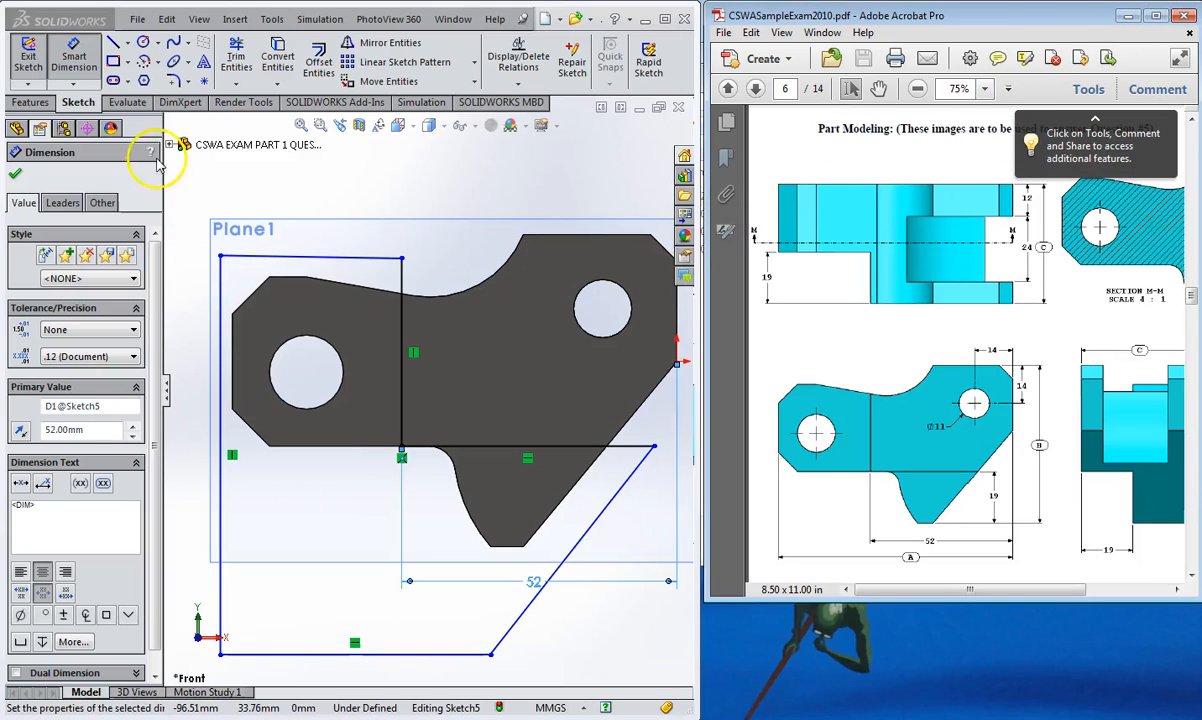
left_click(30, 102)
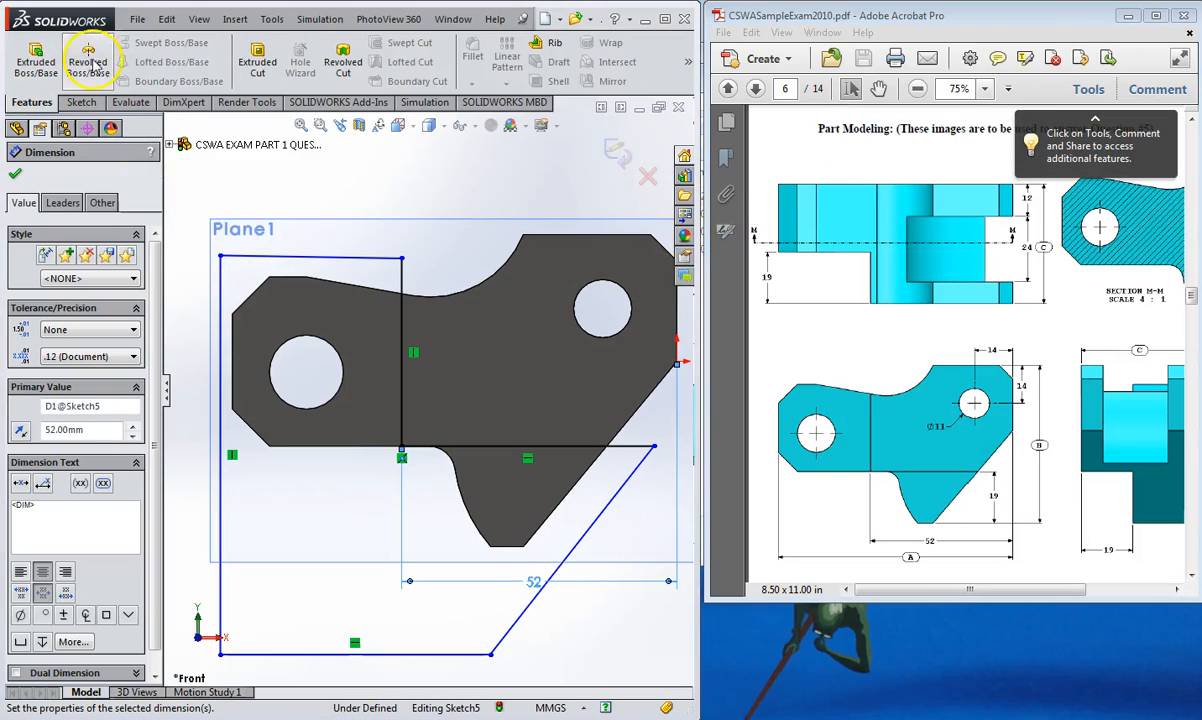
left_click(257, 62)
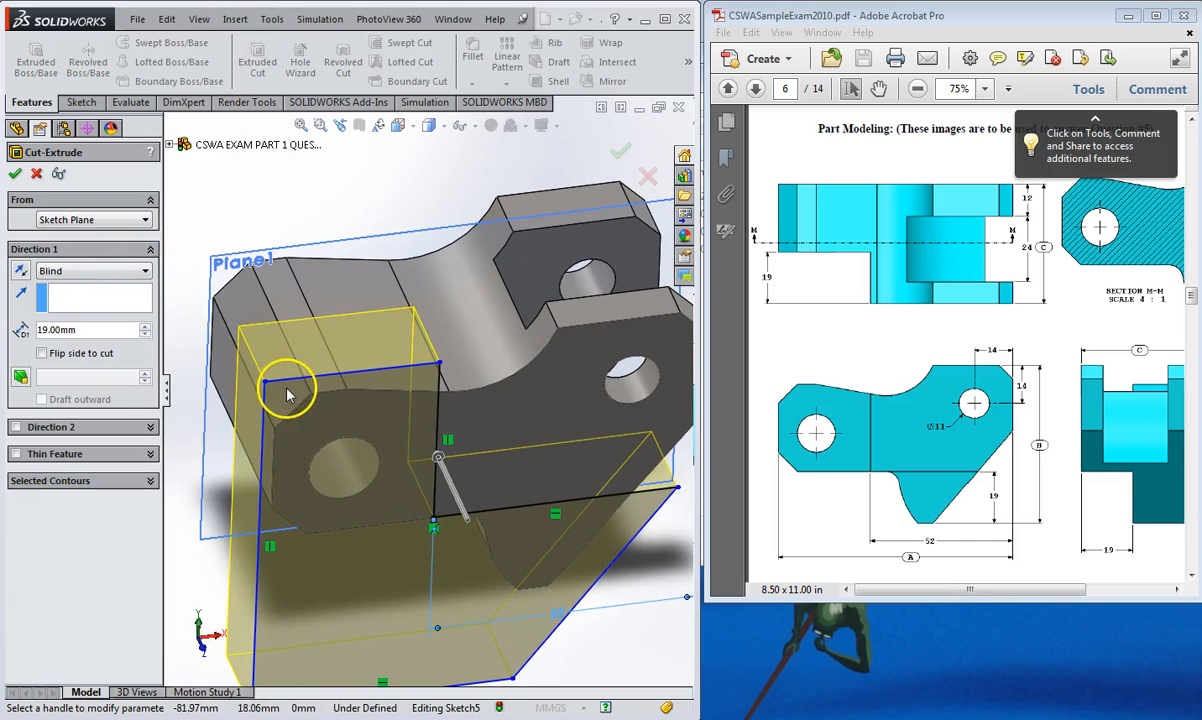
left_click(15, 175)
middle_click_drag(255, 343, 432, 443)
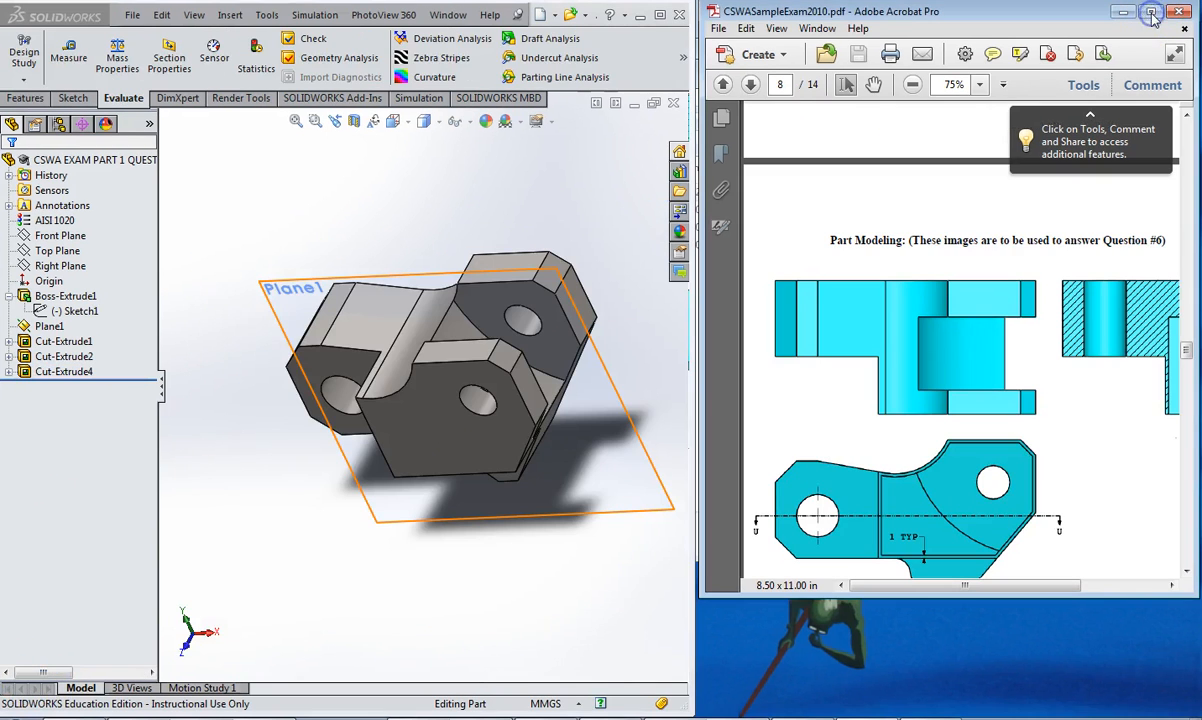
Examine the Question #6 text and views in the CSWASampleExam2010 PDF for the pocket's shape, wall thickness and depth.
left_click(1151, 13)
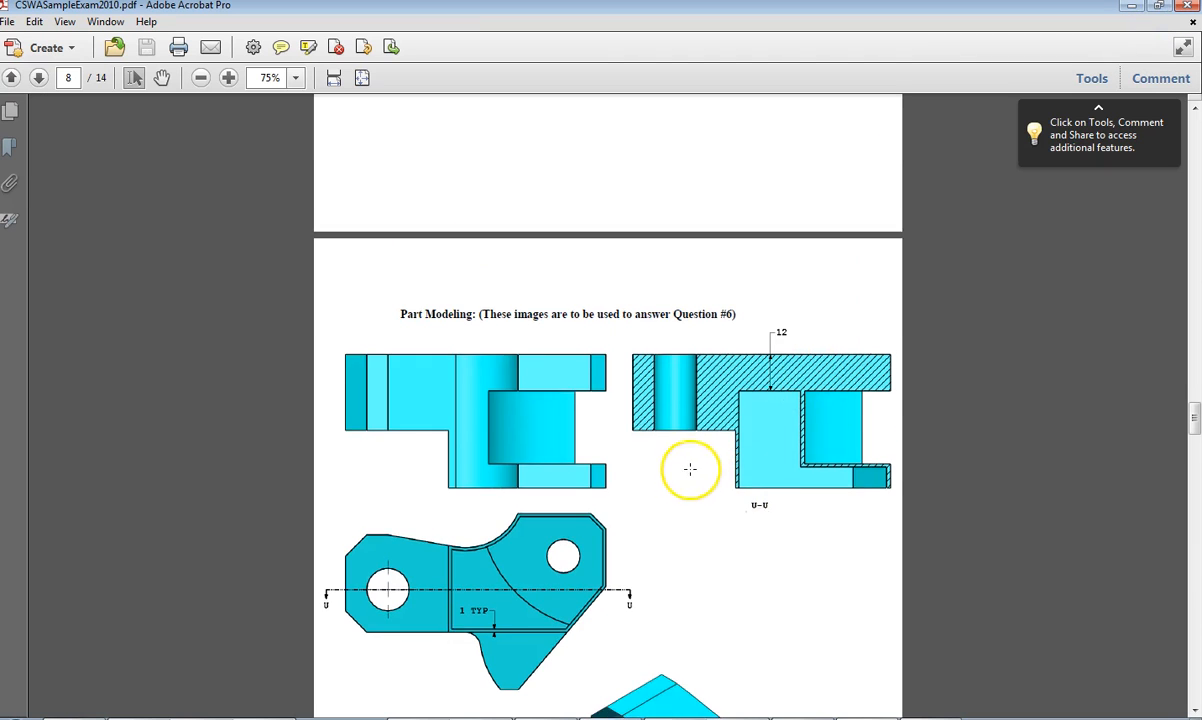
scroll(692, 465, "up", 5)
scroll(695, 461, "down", 2)
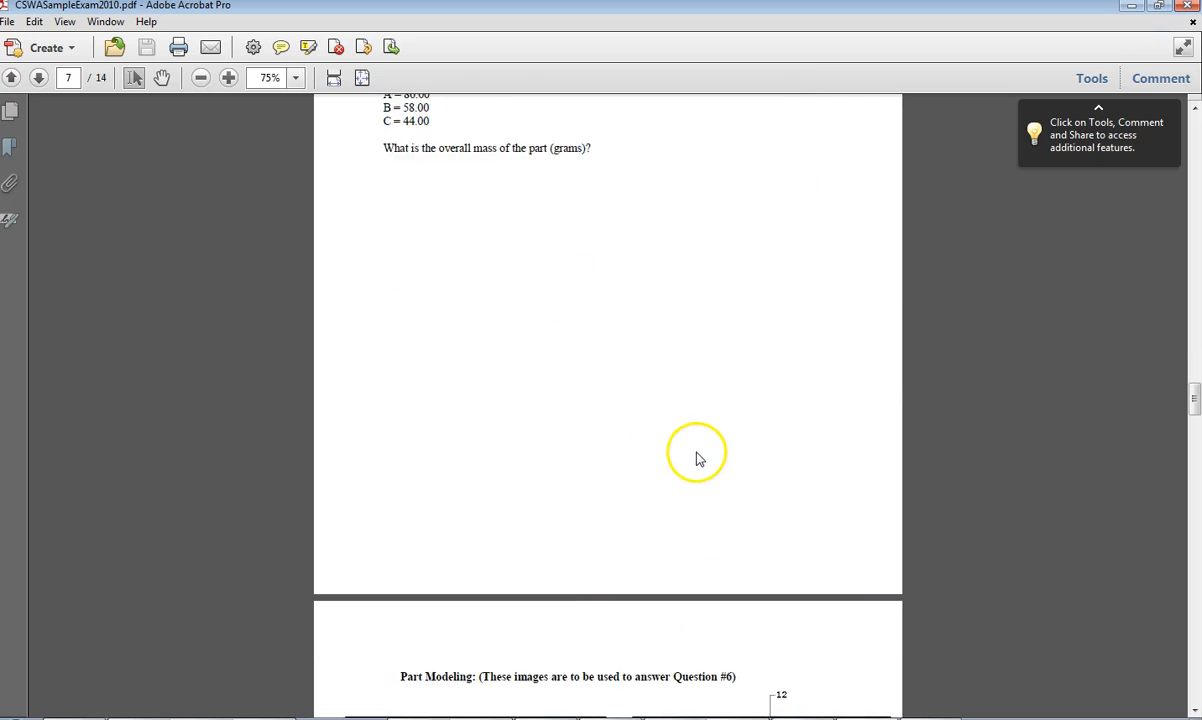
scroll(698, 458, "down", 5)
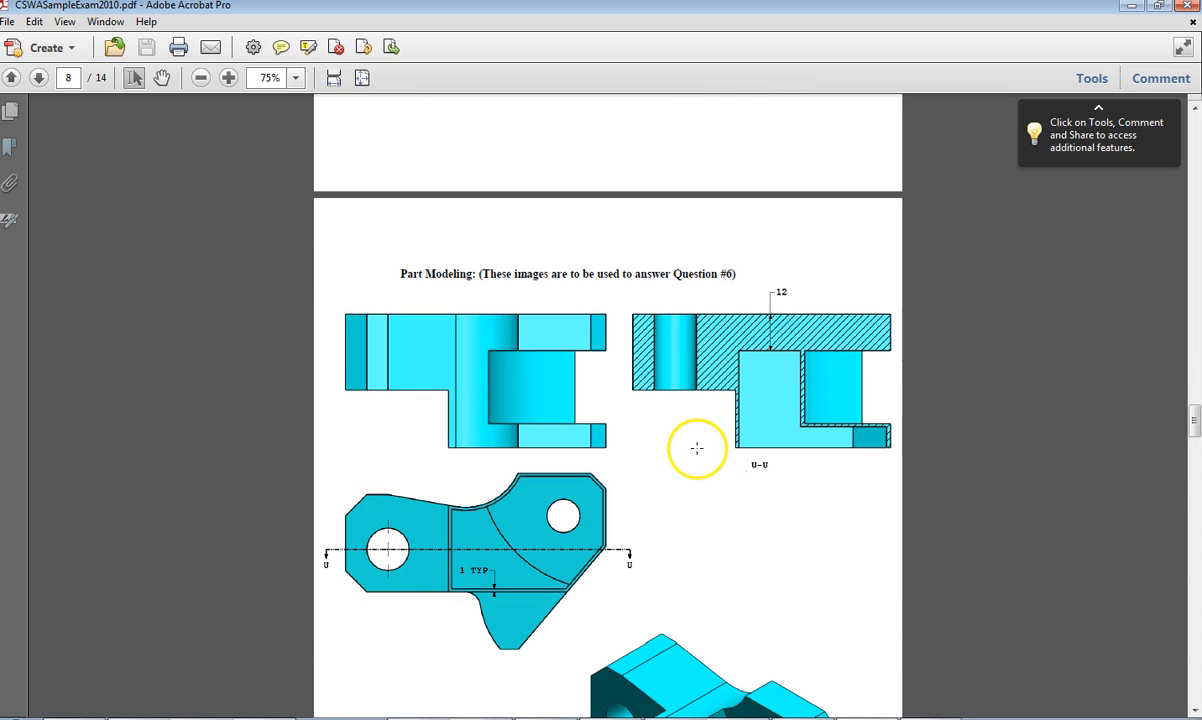
scroll(698, 444, "down", 3)
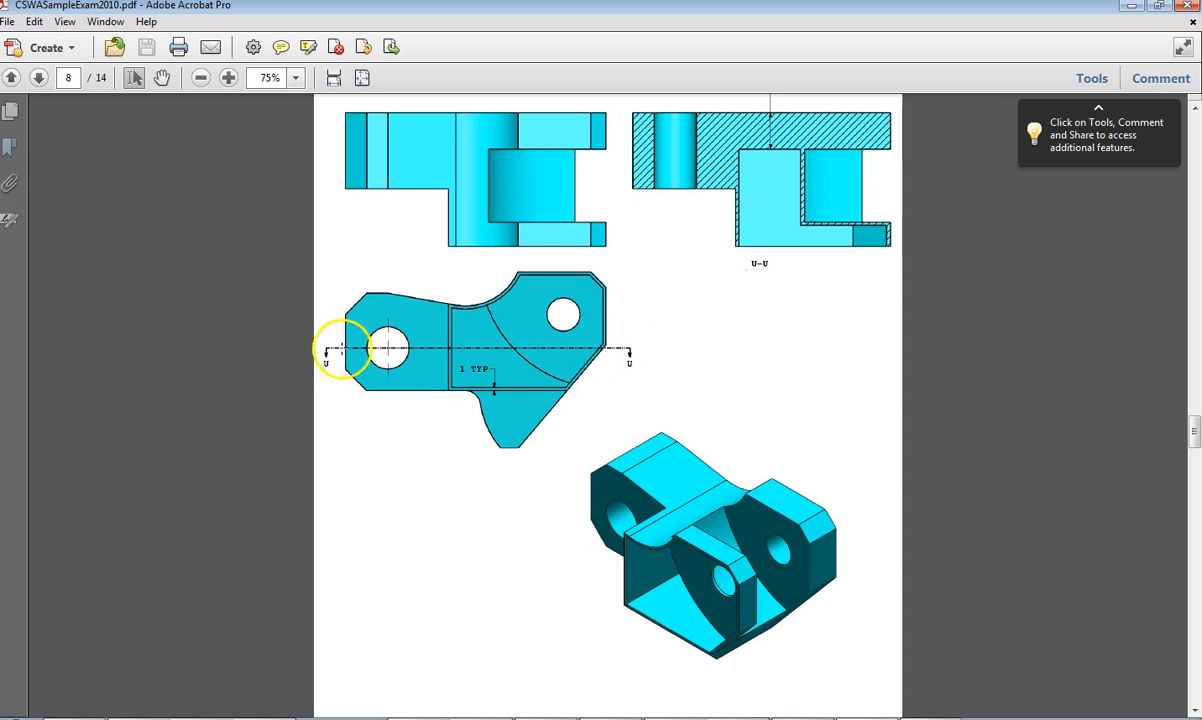
scroll(581, 395, "up", 1)
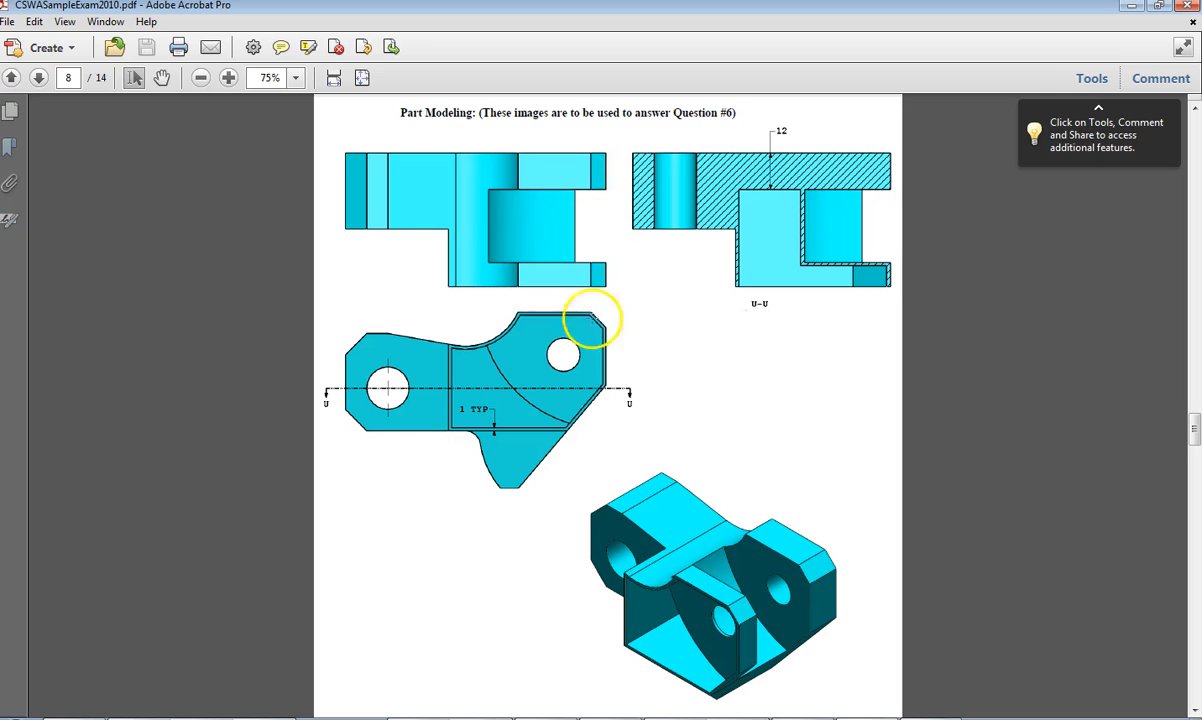
left_click(1159, 7)
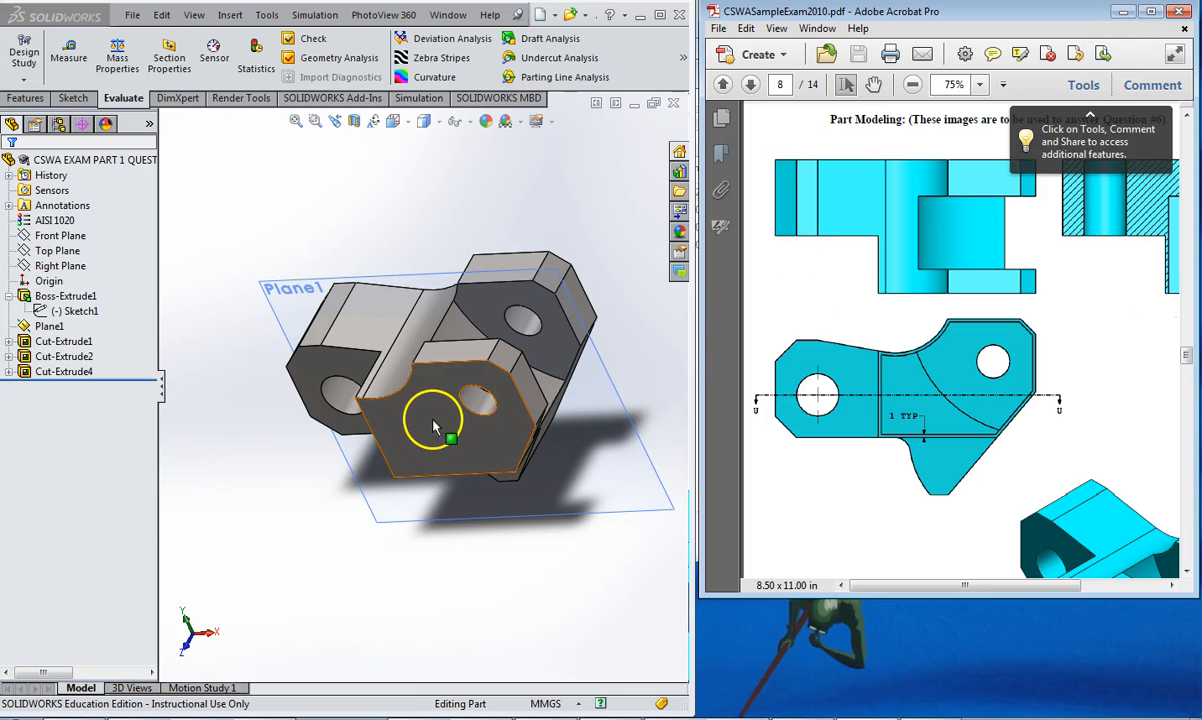
left_click(72, 98)
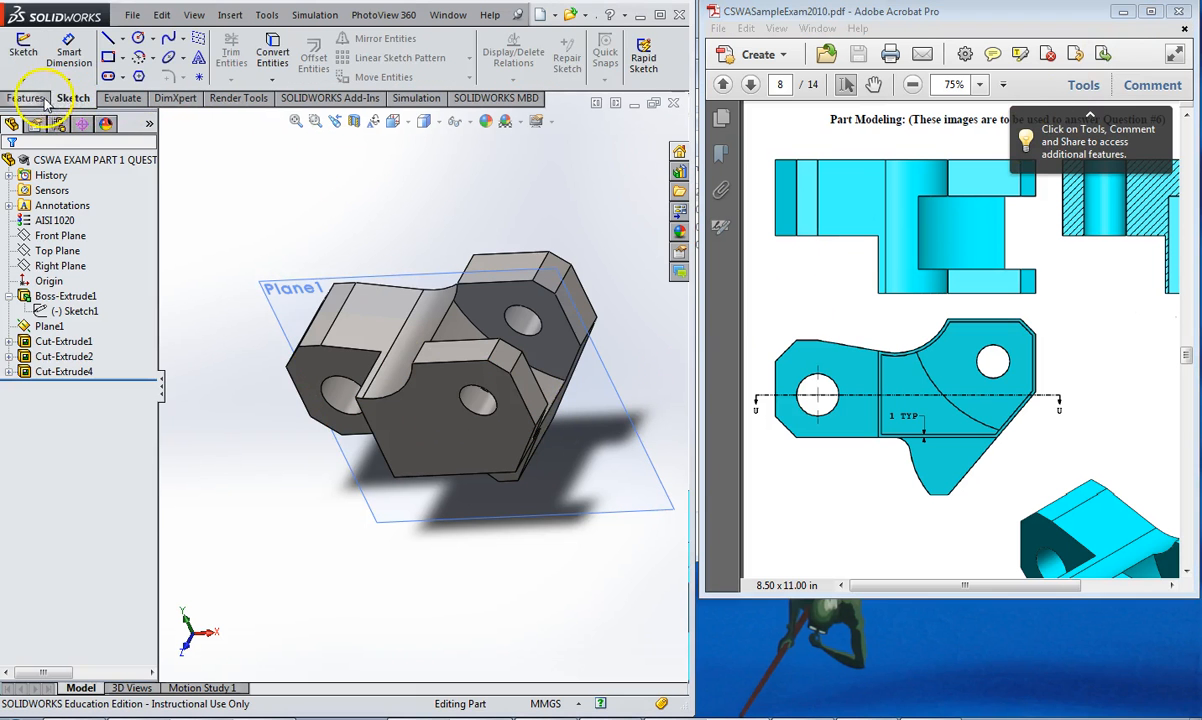
left_click(27, 98)
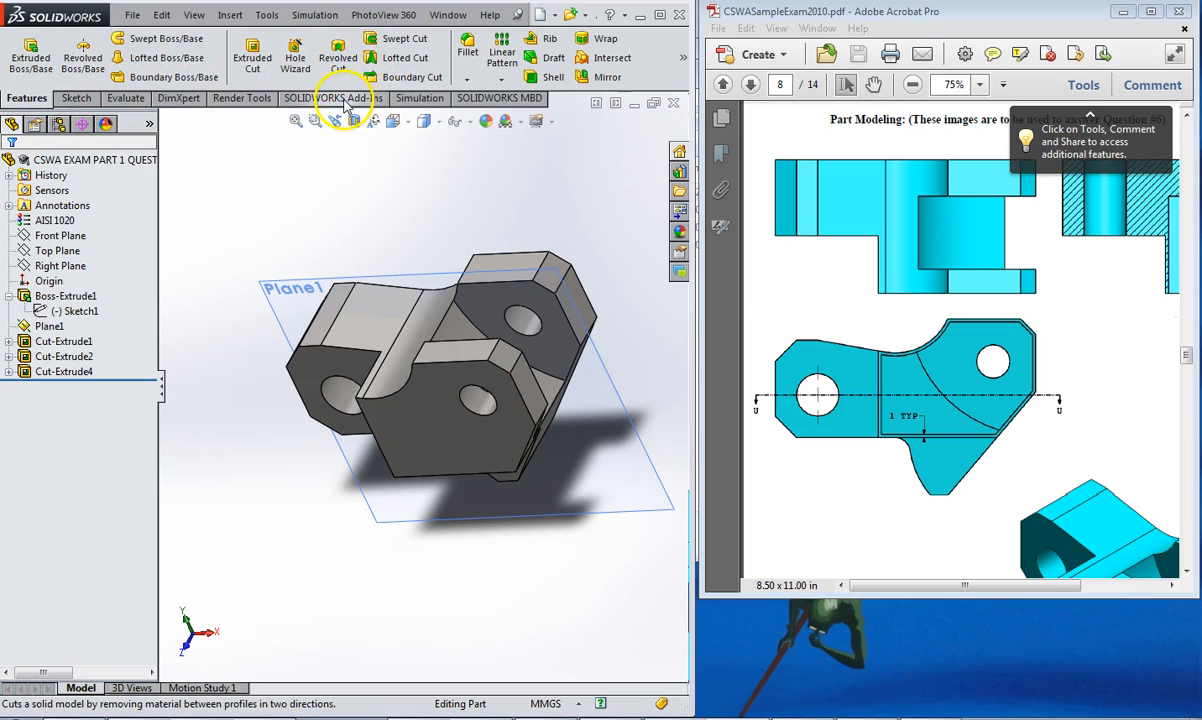
left_click(542, 78)
left_click(425, 410)
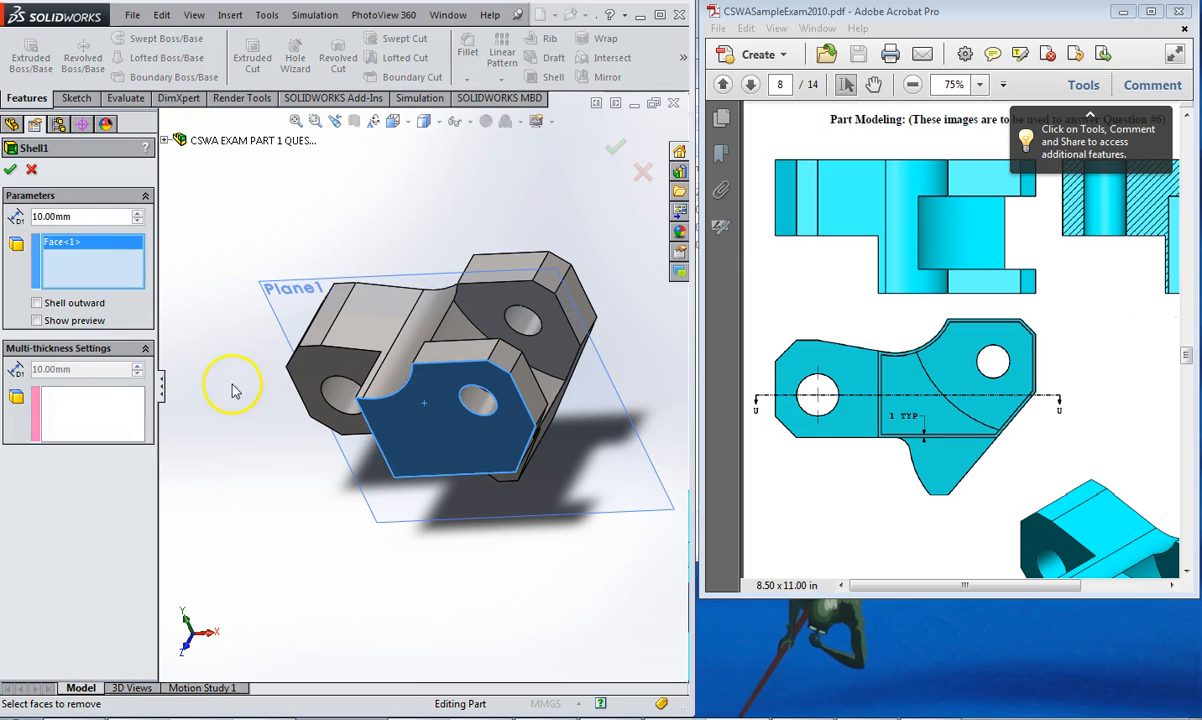
left_click(73, 217)
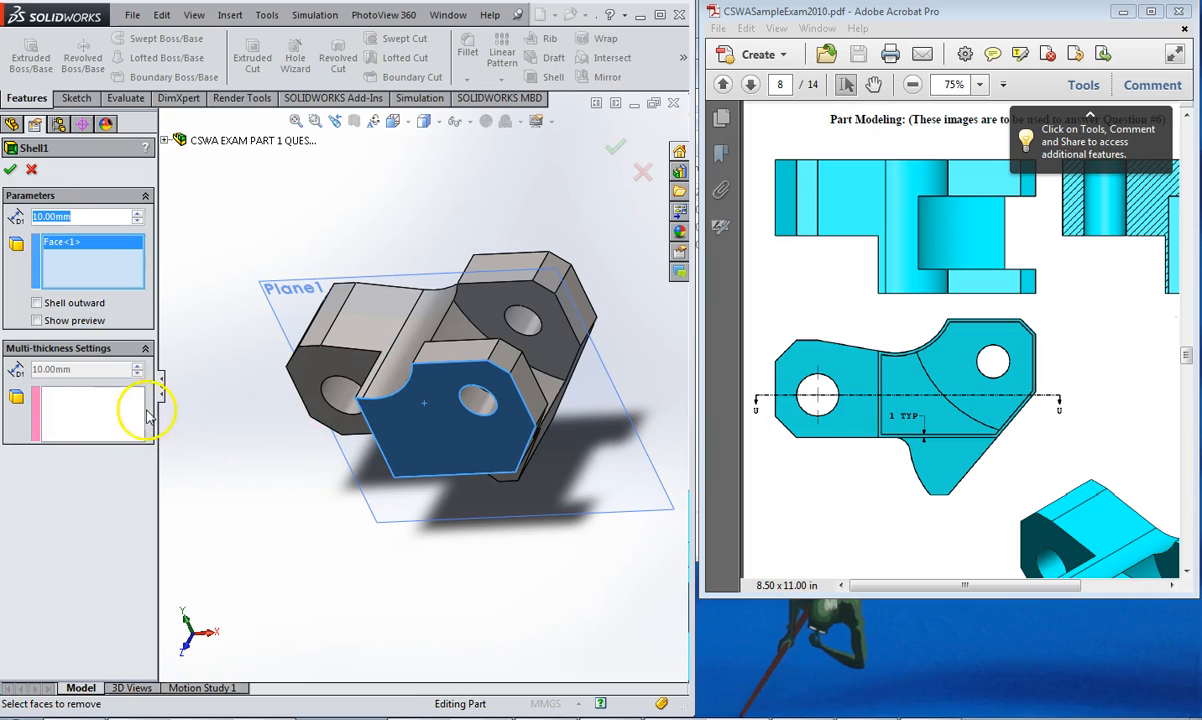
mouse_move(424, 397)
middle_mouse_down()
mouse_move(437, 424)
mouse_move(437, 376)
middle_mouse_up()
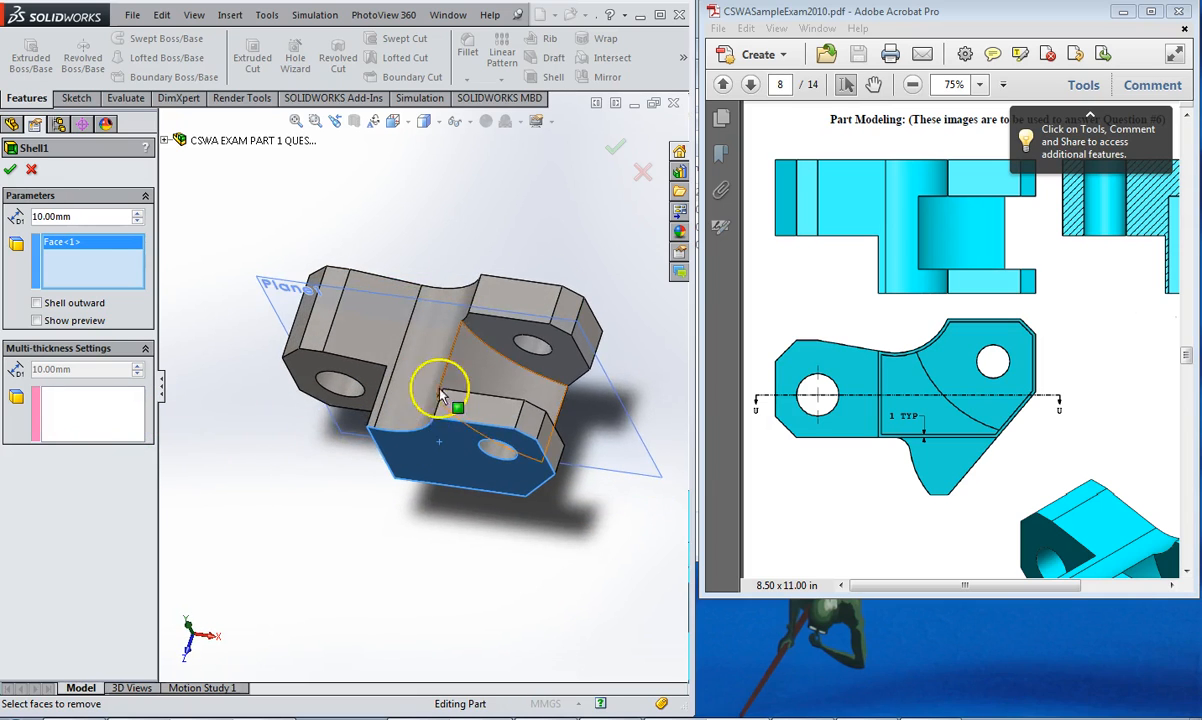
left_click(32, 170)
Sketch on the front face of the raised section and offset its outer outline 1 mm inward.
middle_click_drag(443, 435, 466, 352)
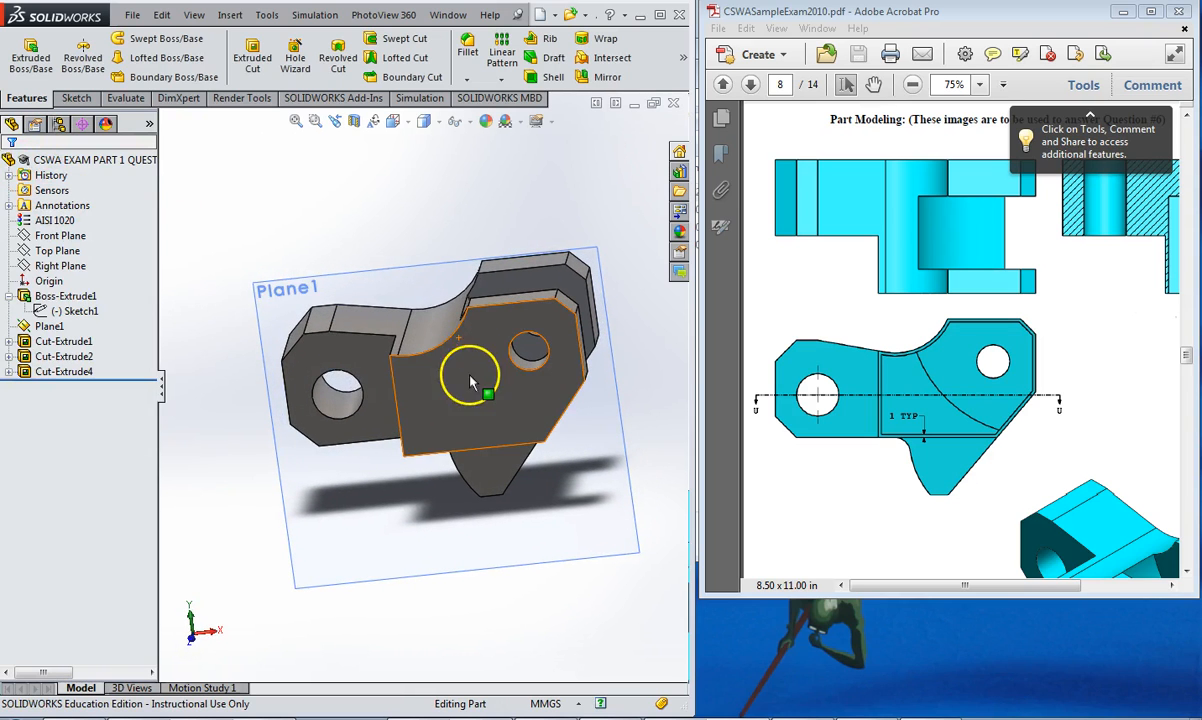
key("space")
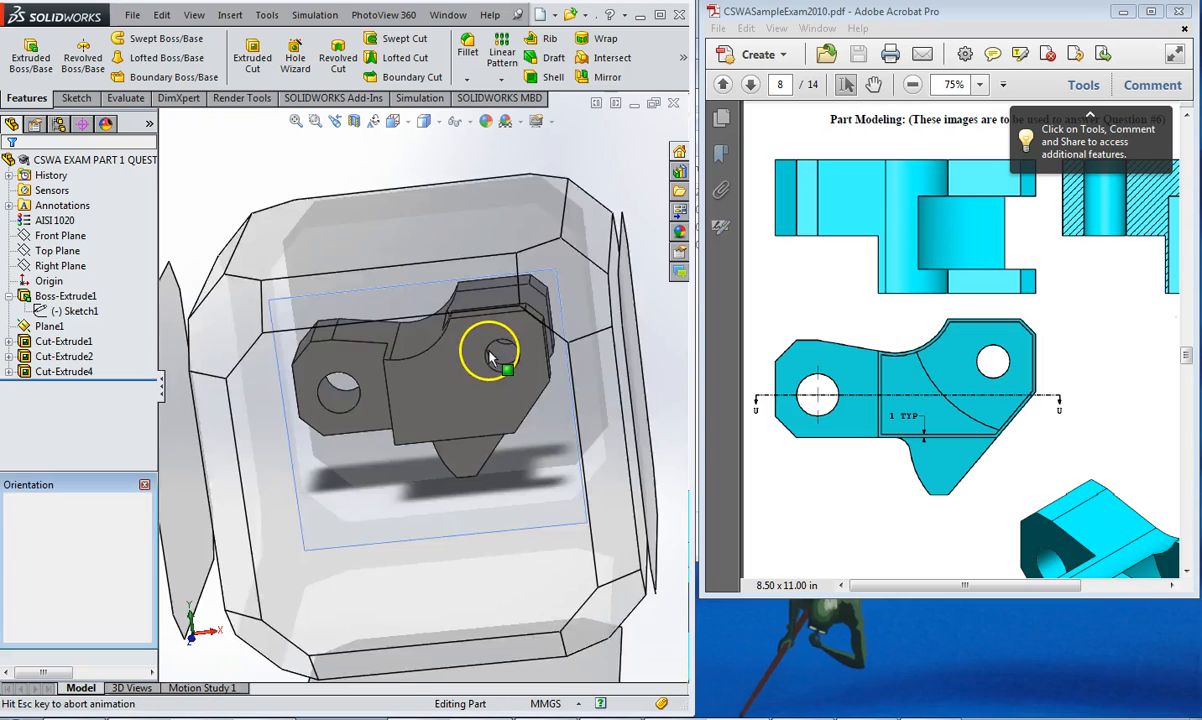
left_click(433, 380)
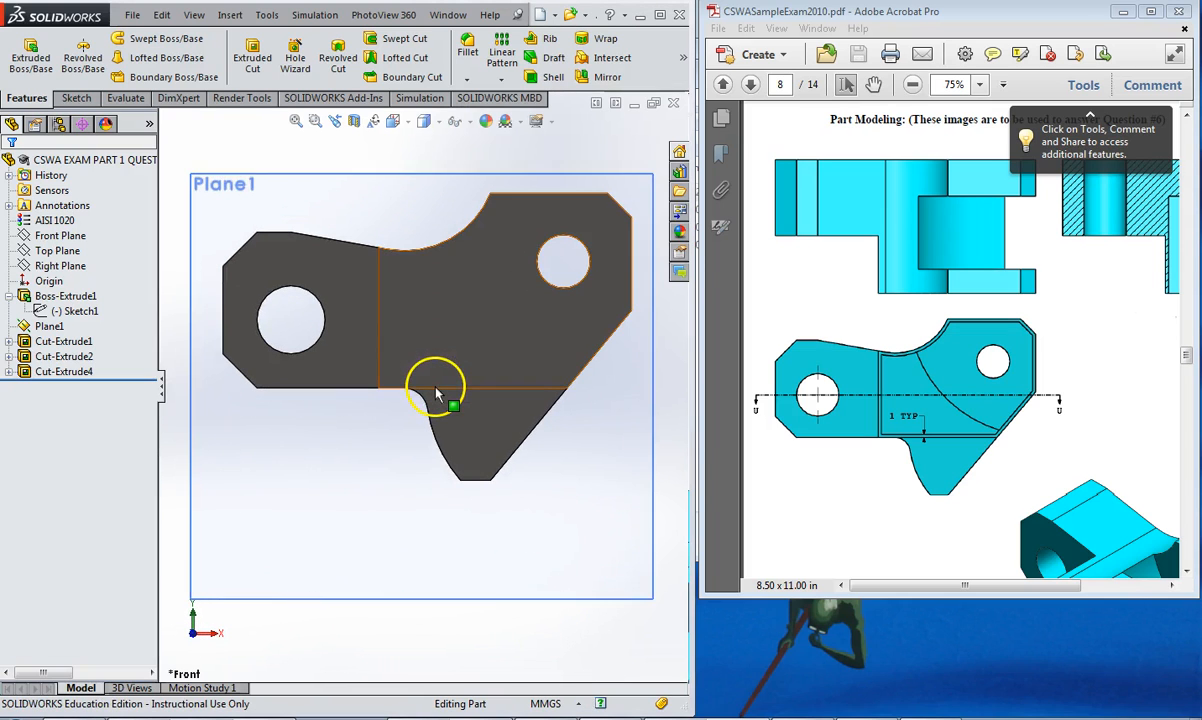
left_click(478, 313)
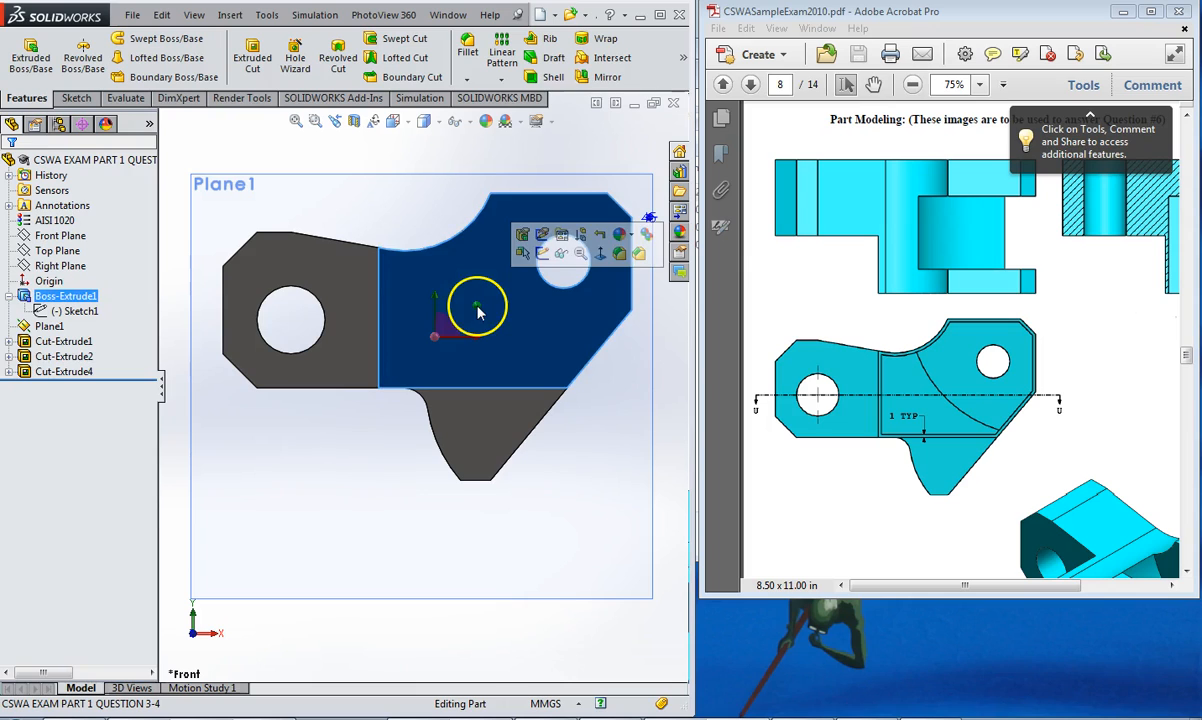
left_click(76, 97)
left_click(24, 52)
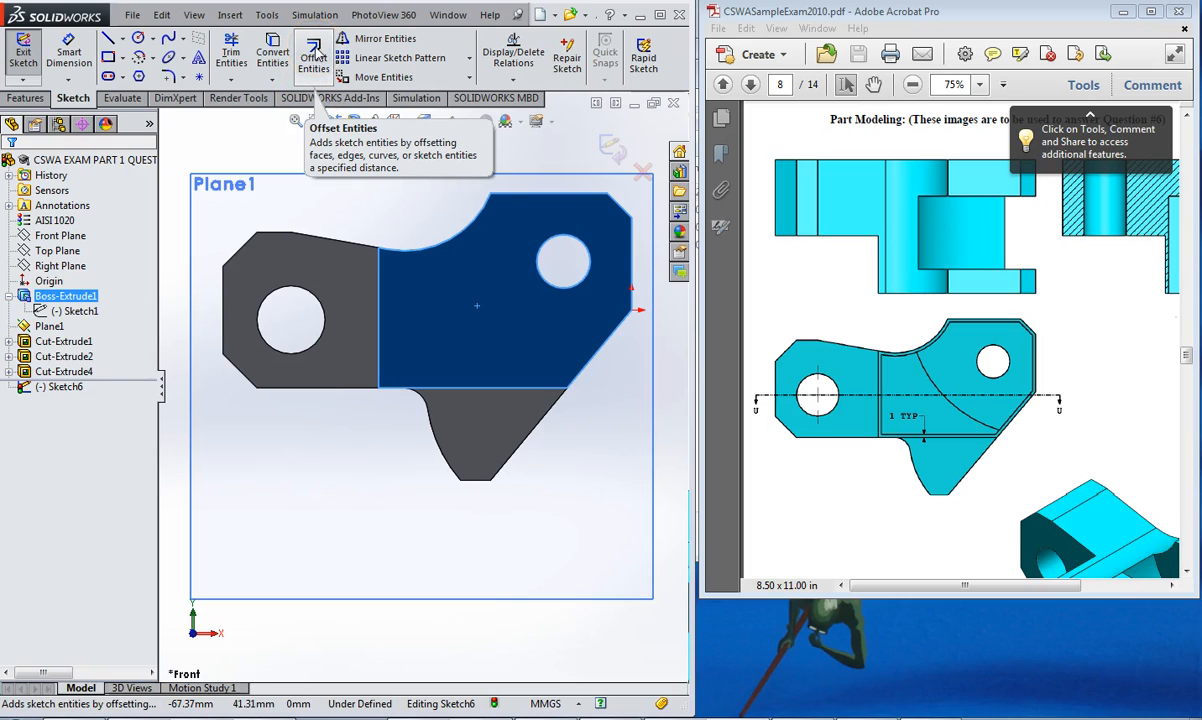
left_click(314, 57)
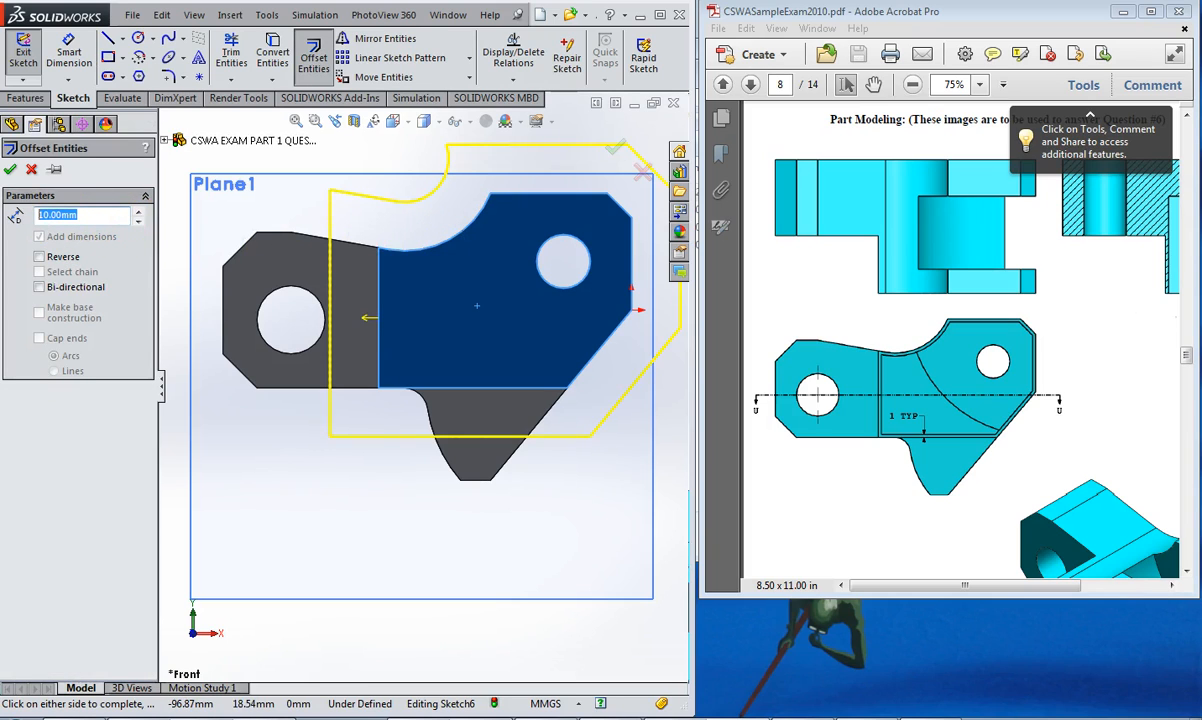
key("Return")
left_click(40, 258)
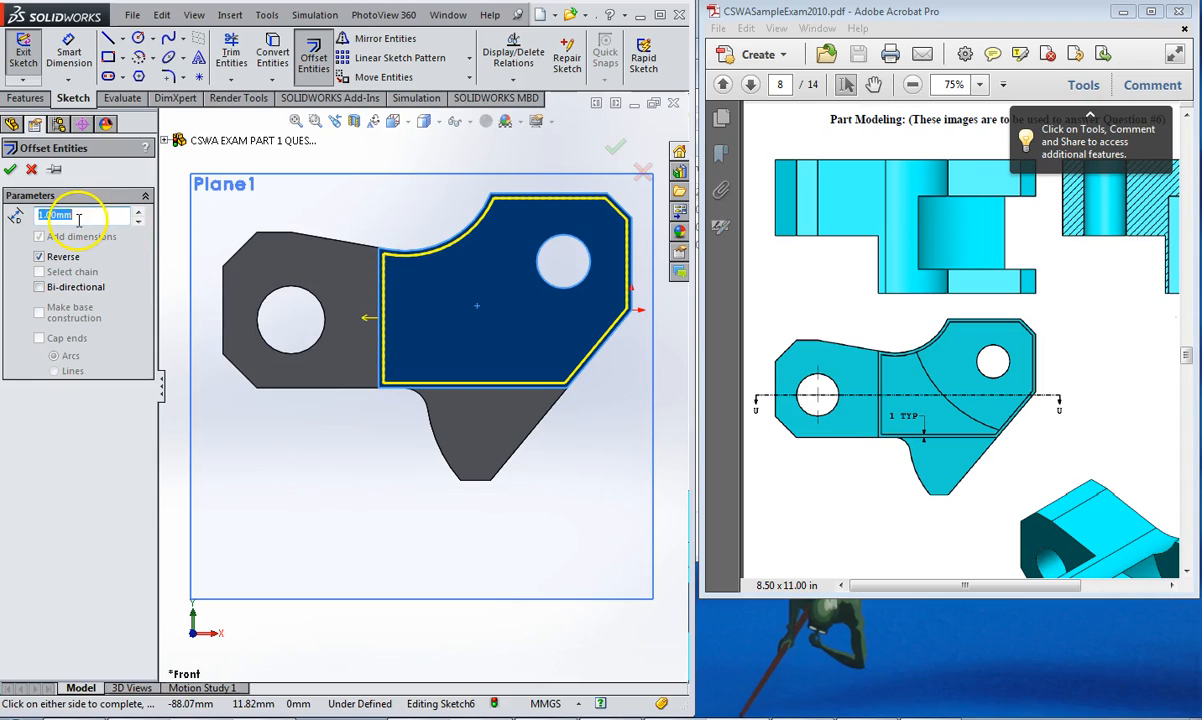
left_click(10, 172)
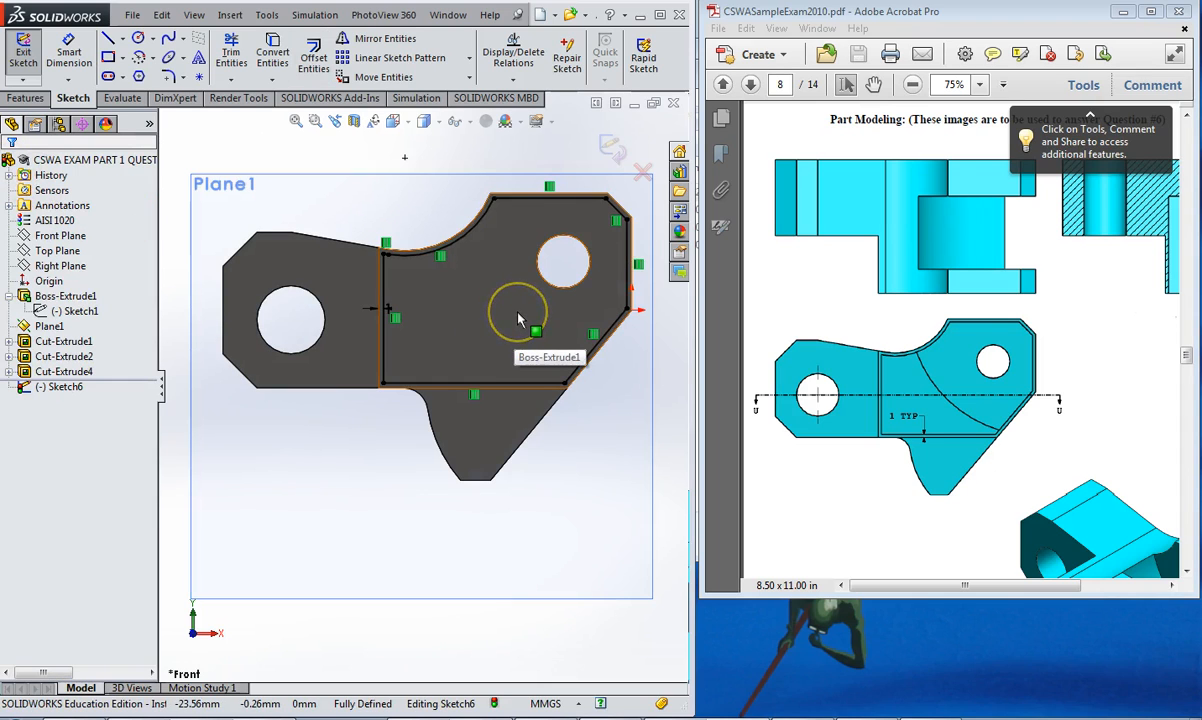
middle_click_drag(510, 320, 258, 205)
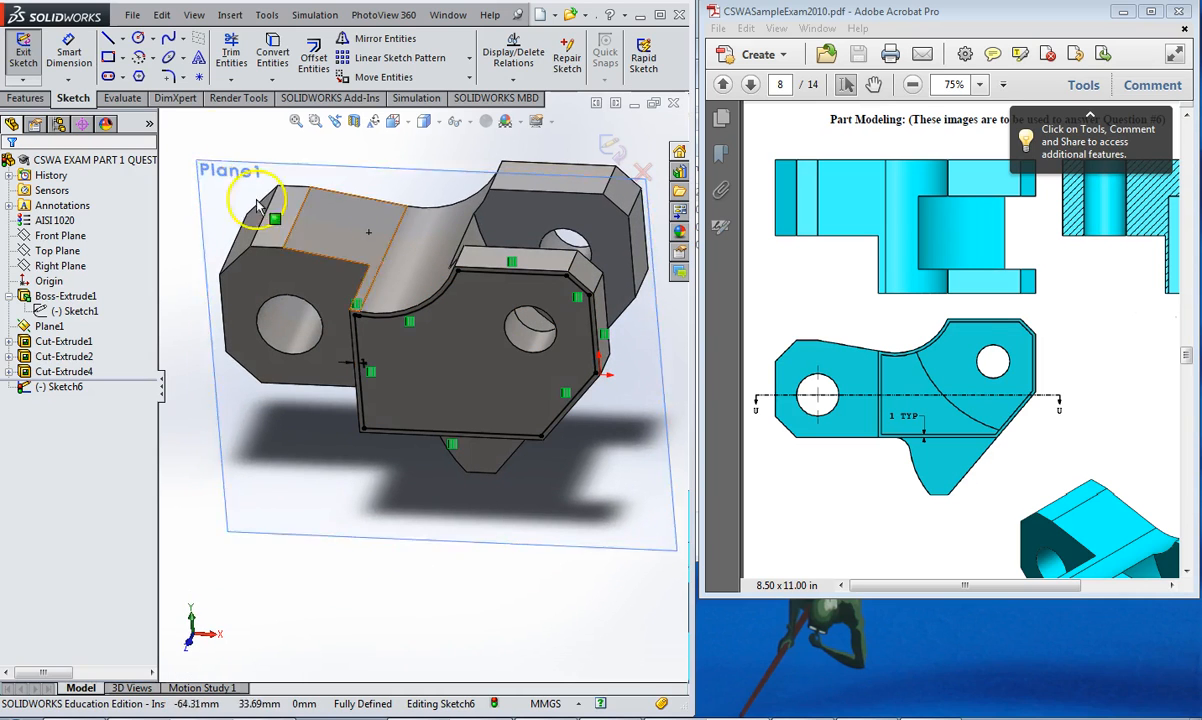
left_click(26, 98)
left_click(253, 57)
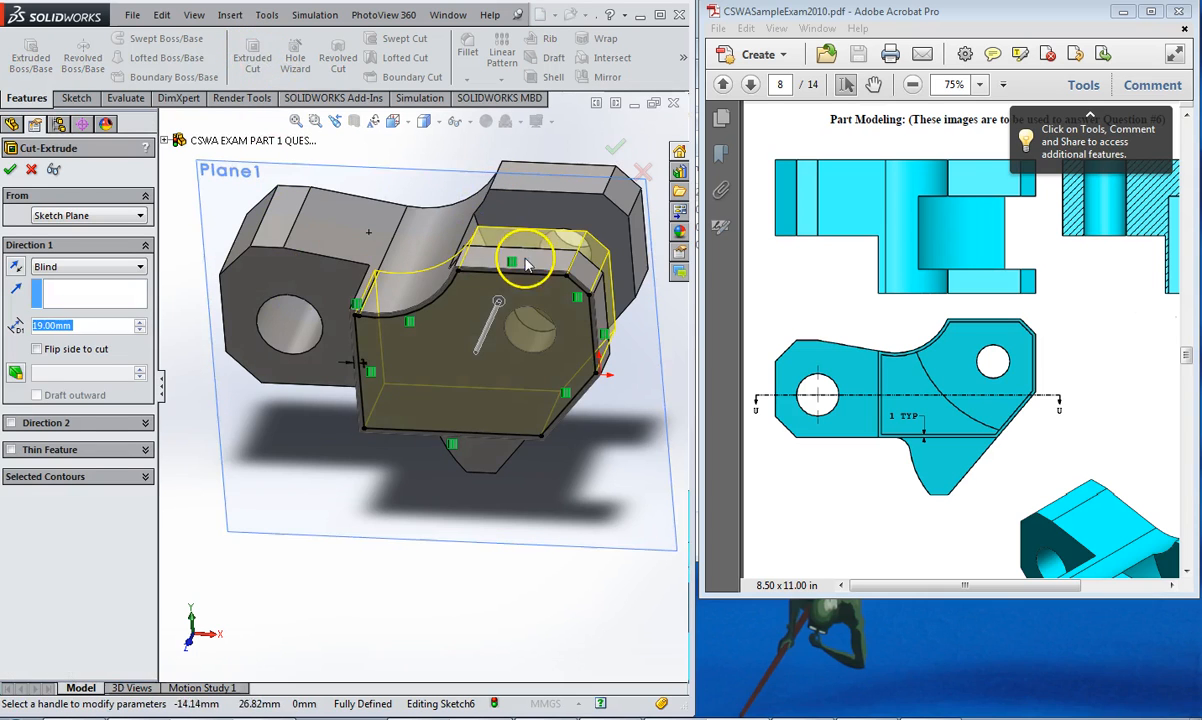
middle_click_drag(526, 268, 510, 368)
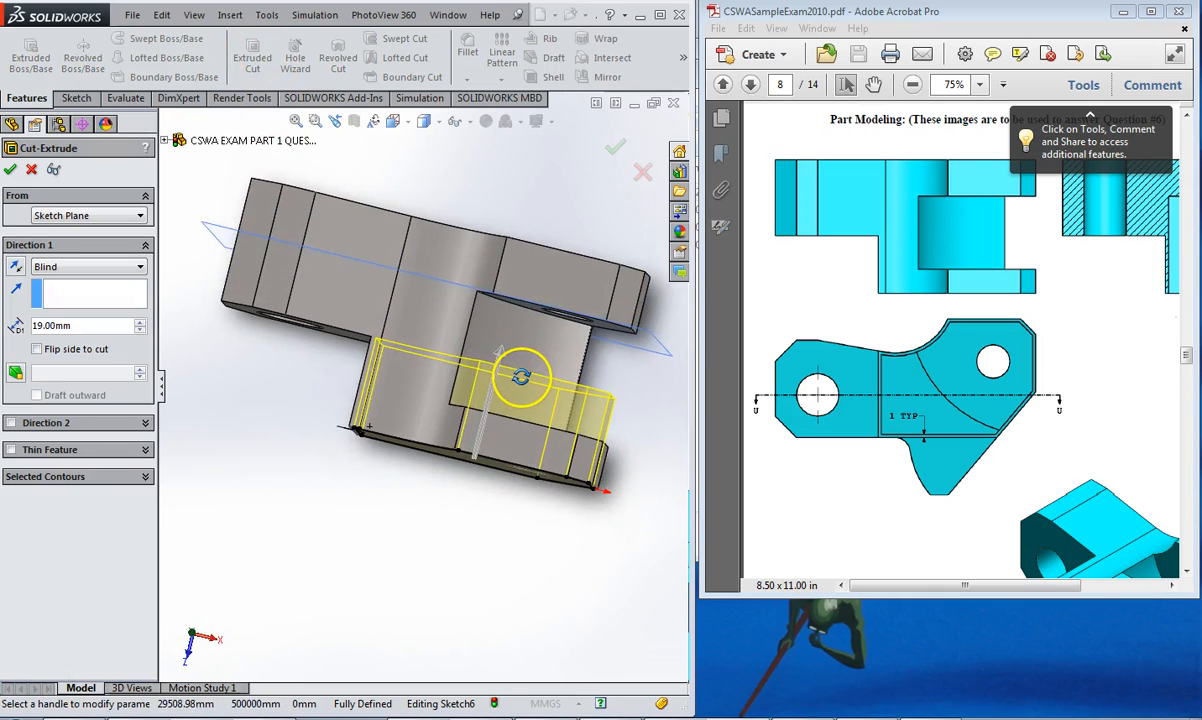
left_click(492, 422)
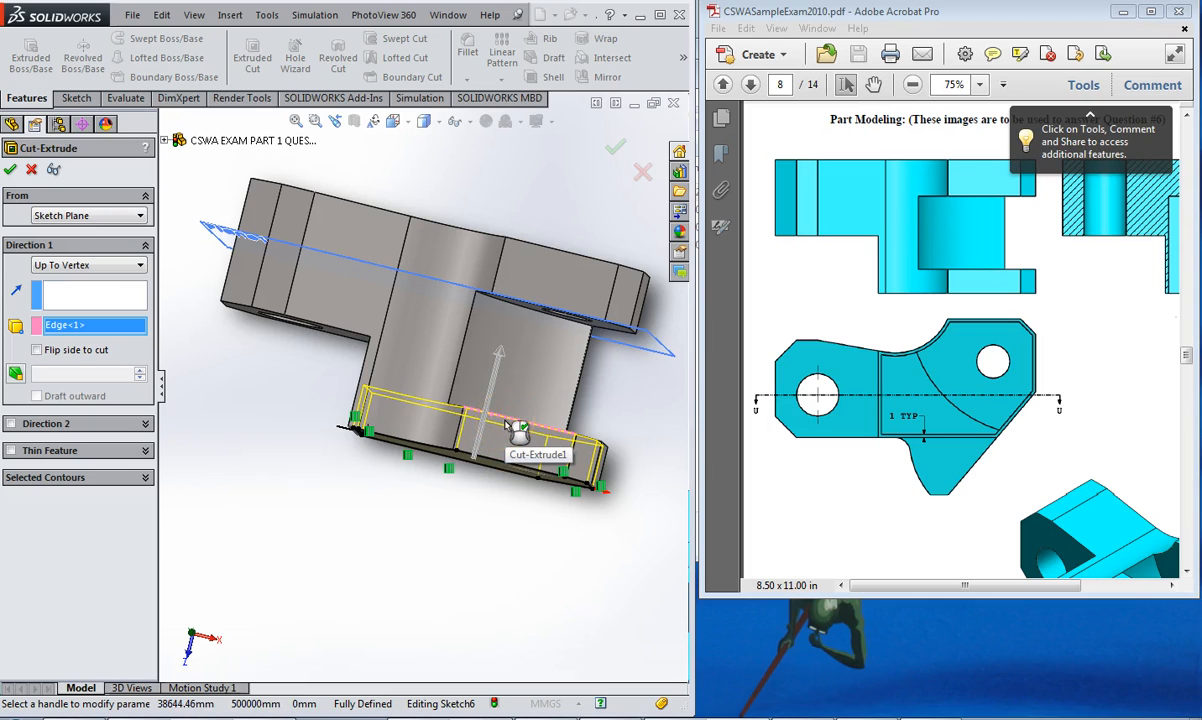
left_click(502, 428)
middle_click_drag(501, 437, 503, 387)
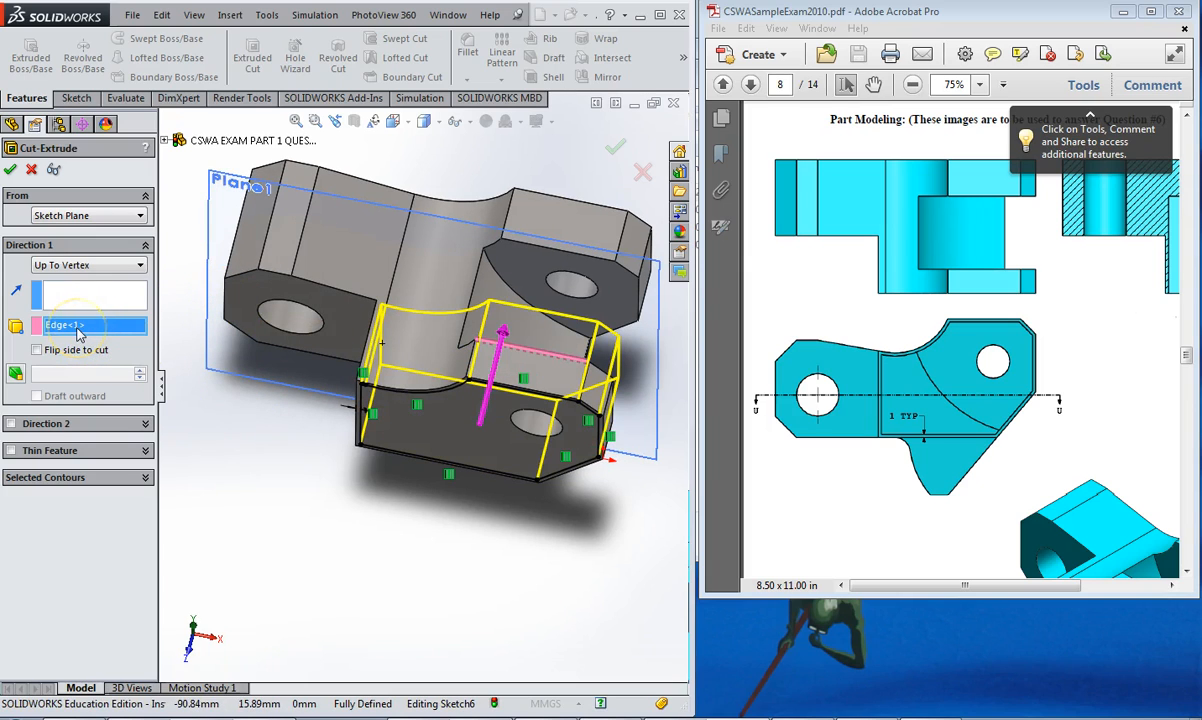
key("Delete")
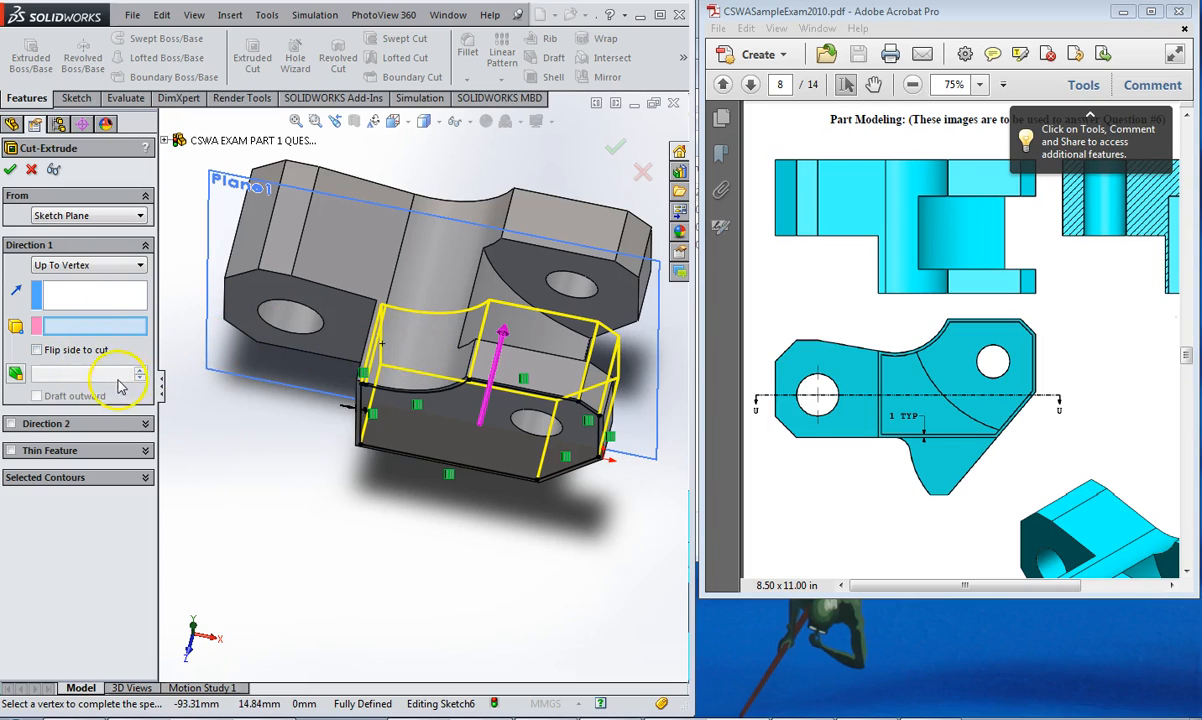
left_click(90, 299)
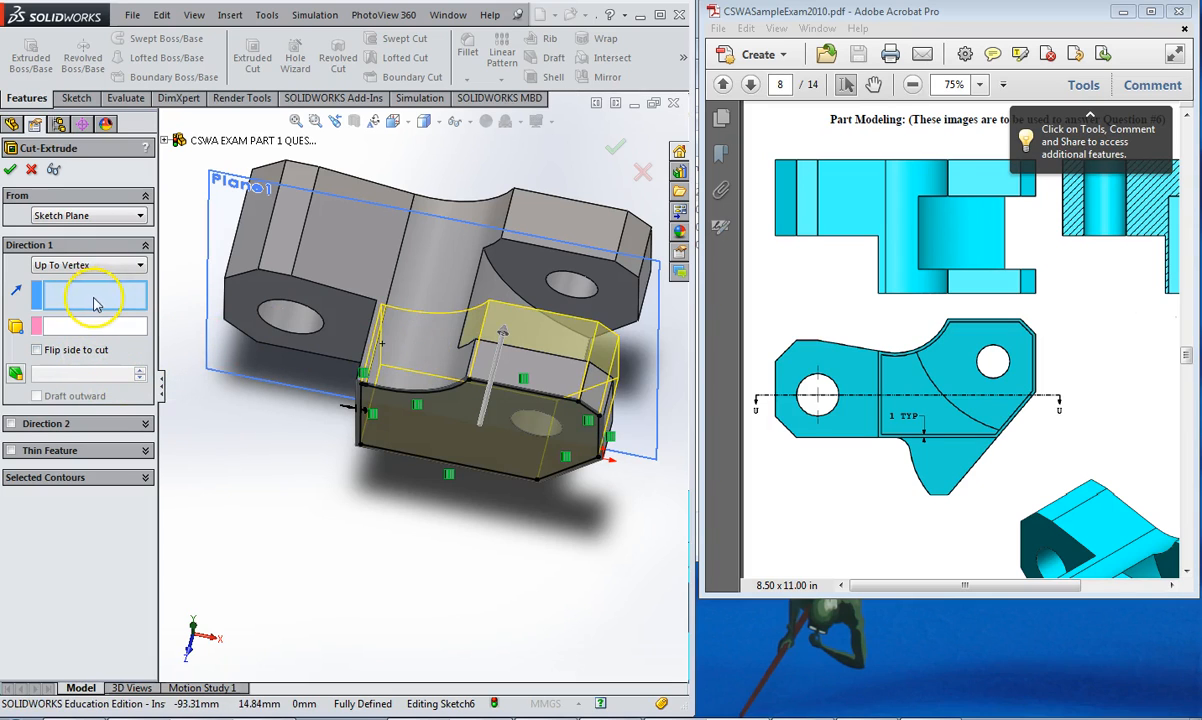
left_click(32, 168)
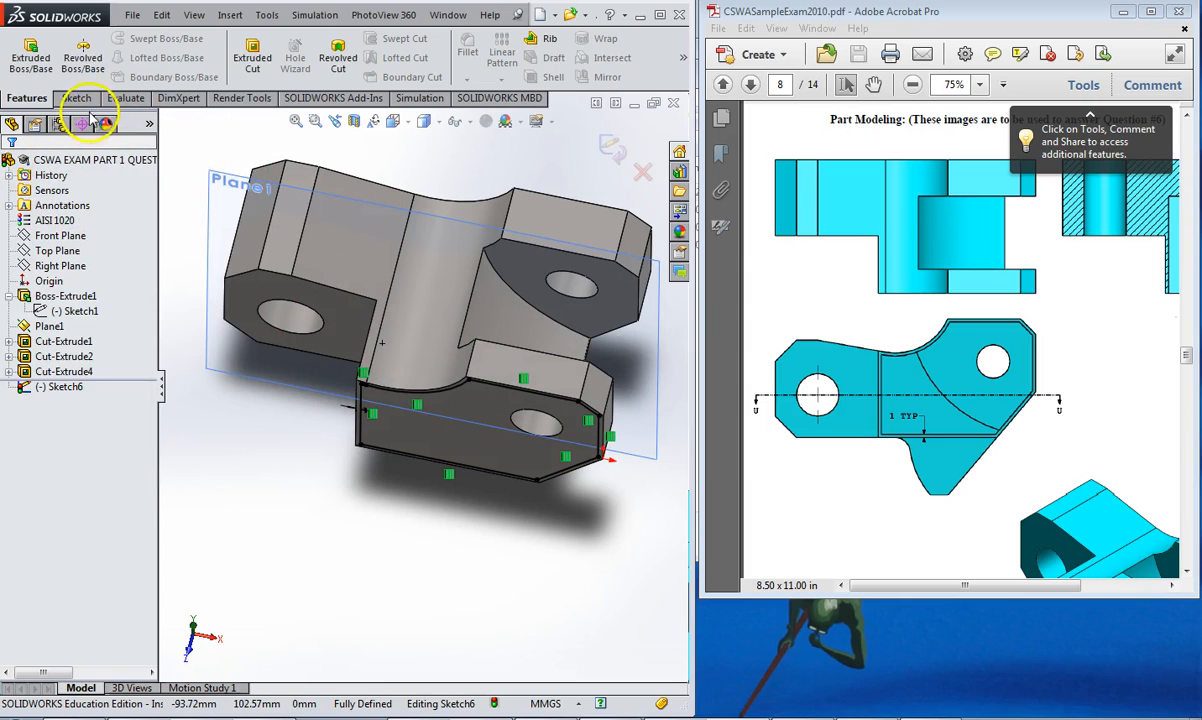
Cut-extrude the offset profile with a Blind depth of 8 mm to form the shallow pocket.
left_click(252, 55)
left_click(142, 331)
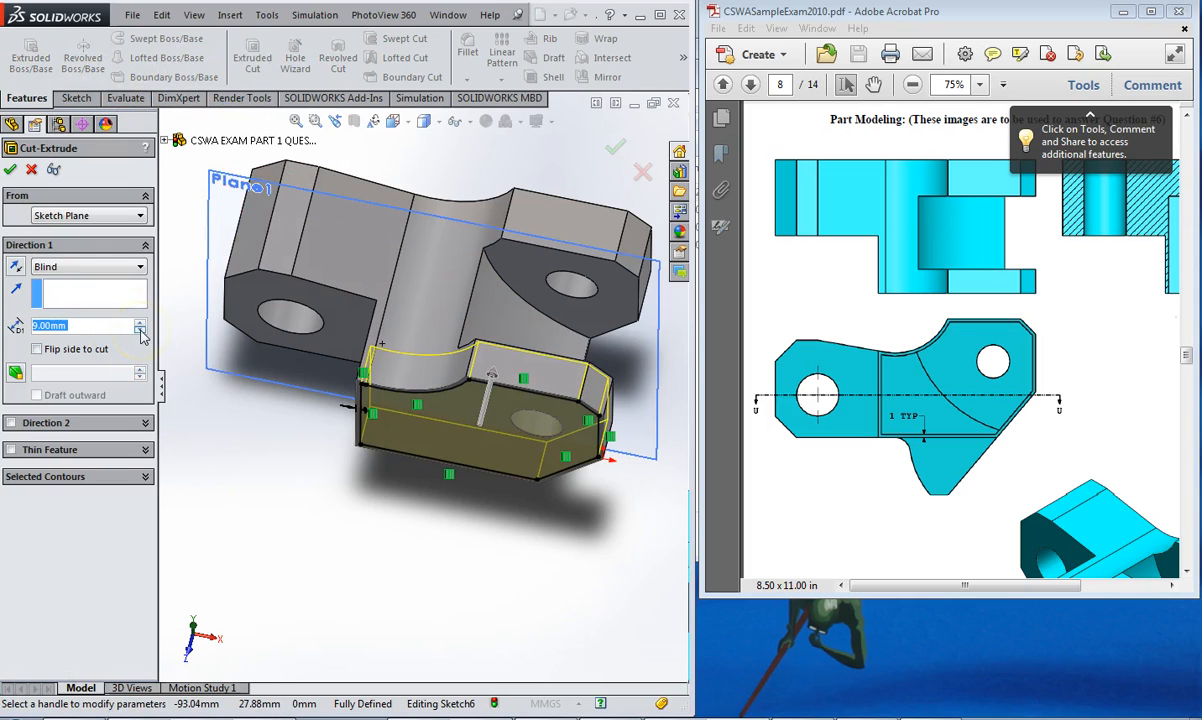
middle_click_drag(443, 363, 437, 425)
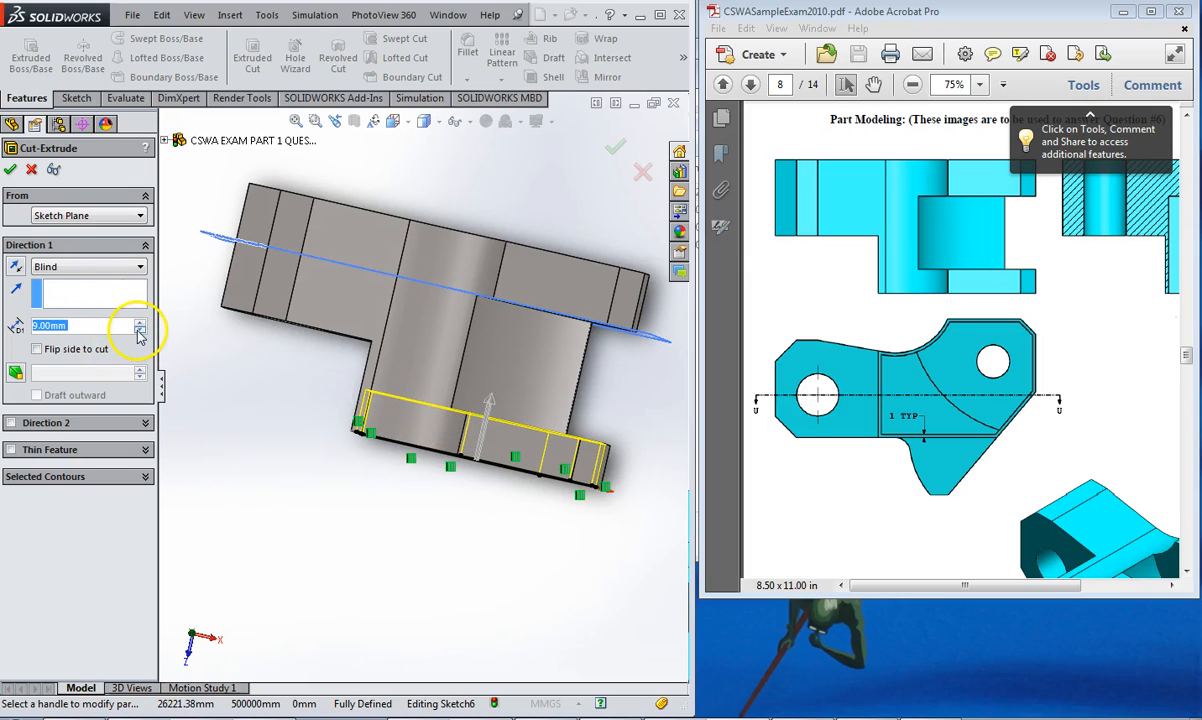
type("8")
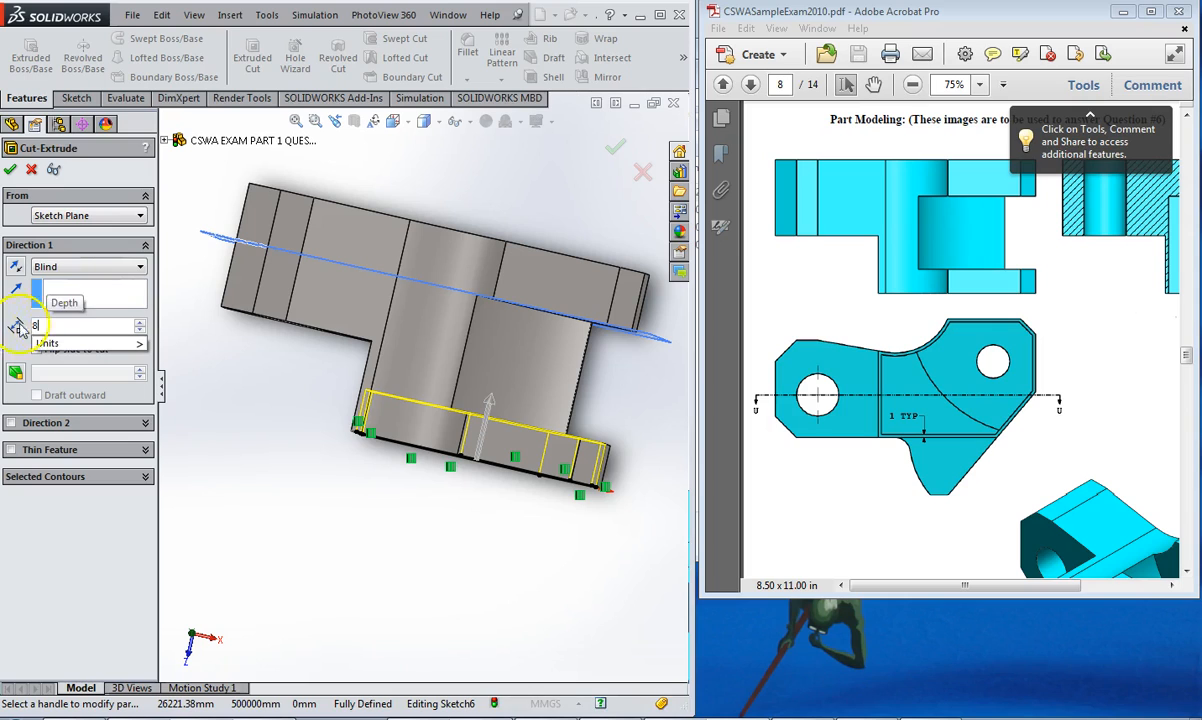
key("Return")
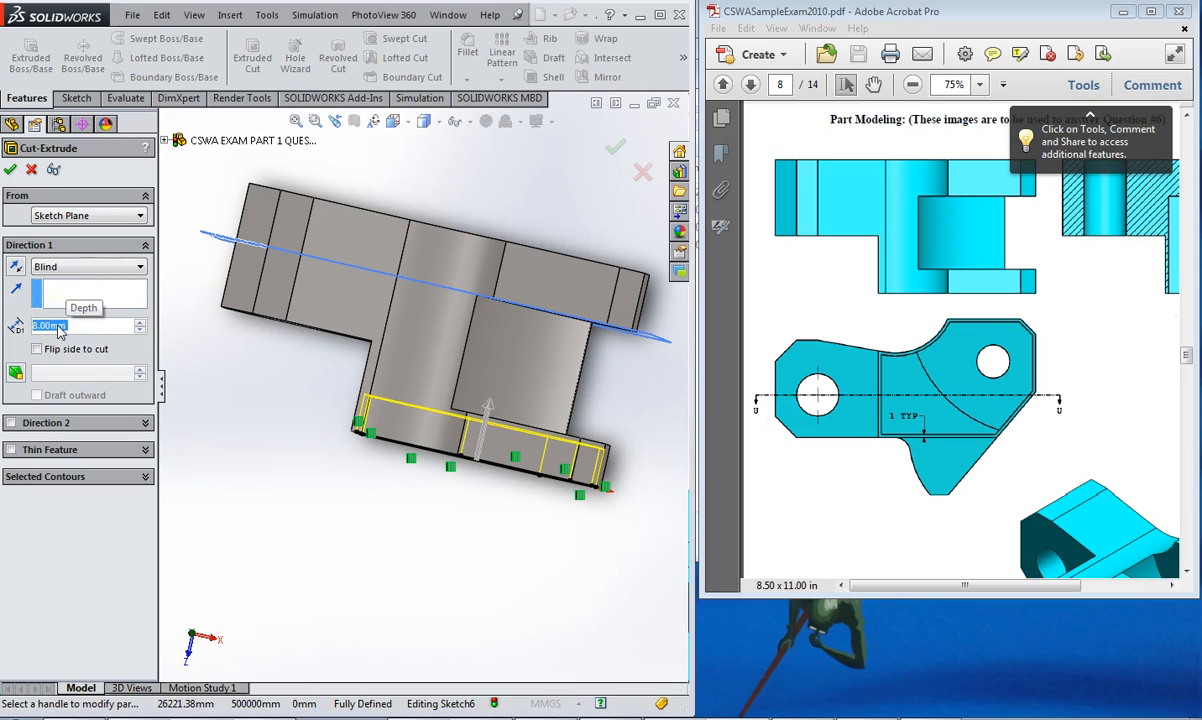
left_click(13, 169)
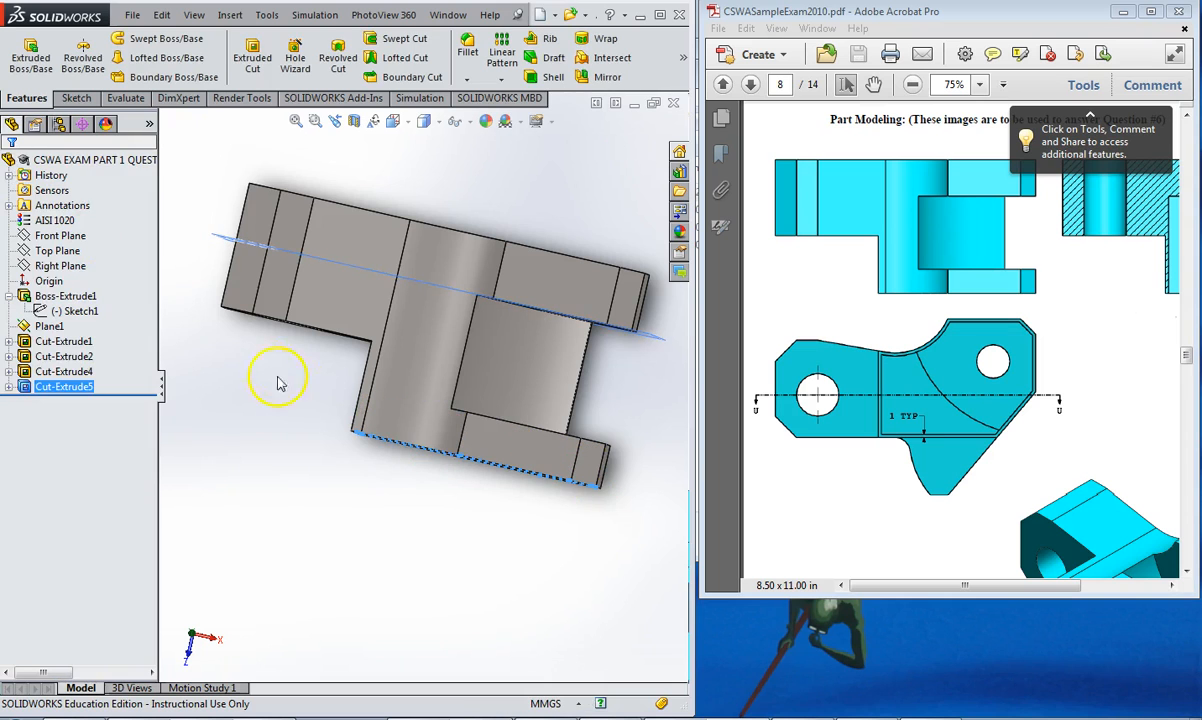
Inspect the shallow pocket and compare it with the Question #6 isometric and U-U section views in the CSWASampleExam2010 PDF.
middle_click_drag(338, 451, 345, 381)
scroll(495, 390, "down", 5)
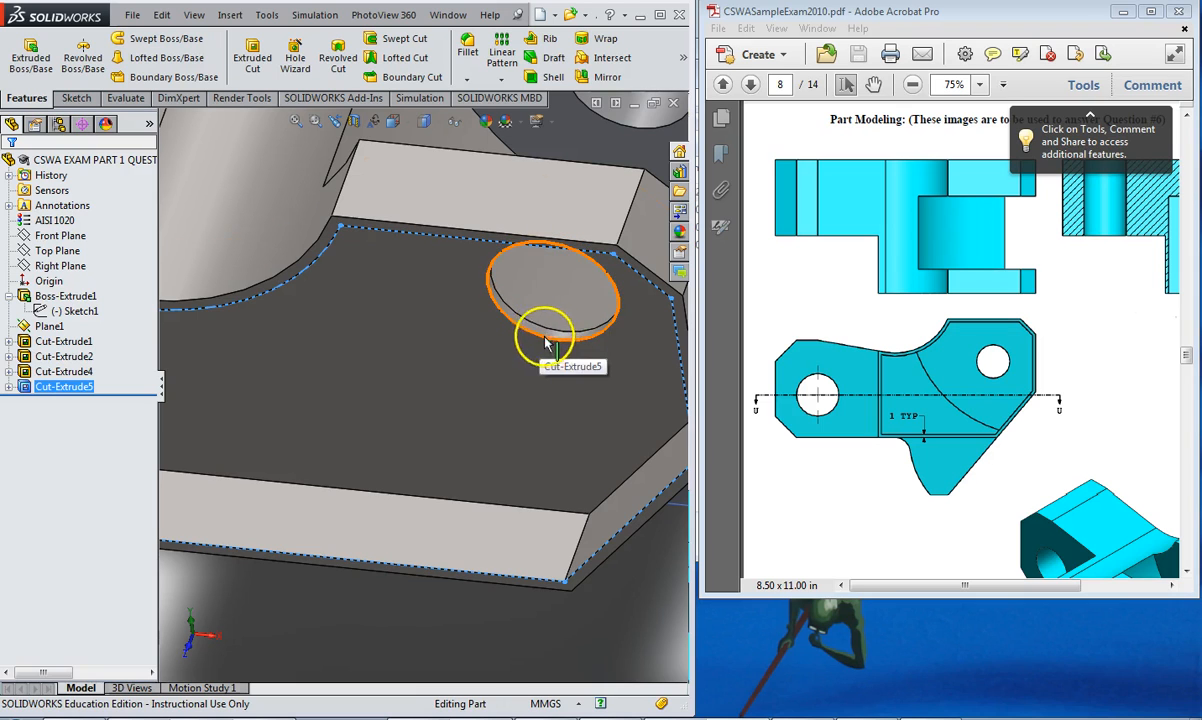
scroll(535, 343, "up", 4)
left_click(1016, 474)
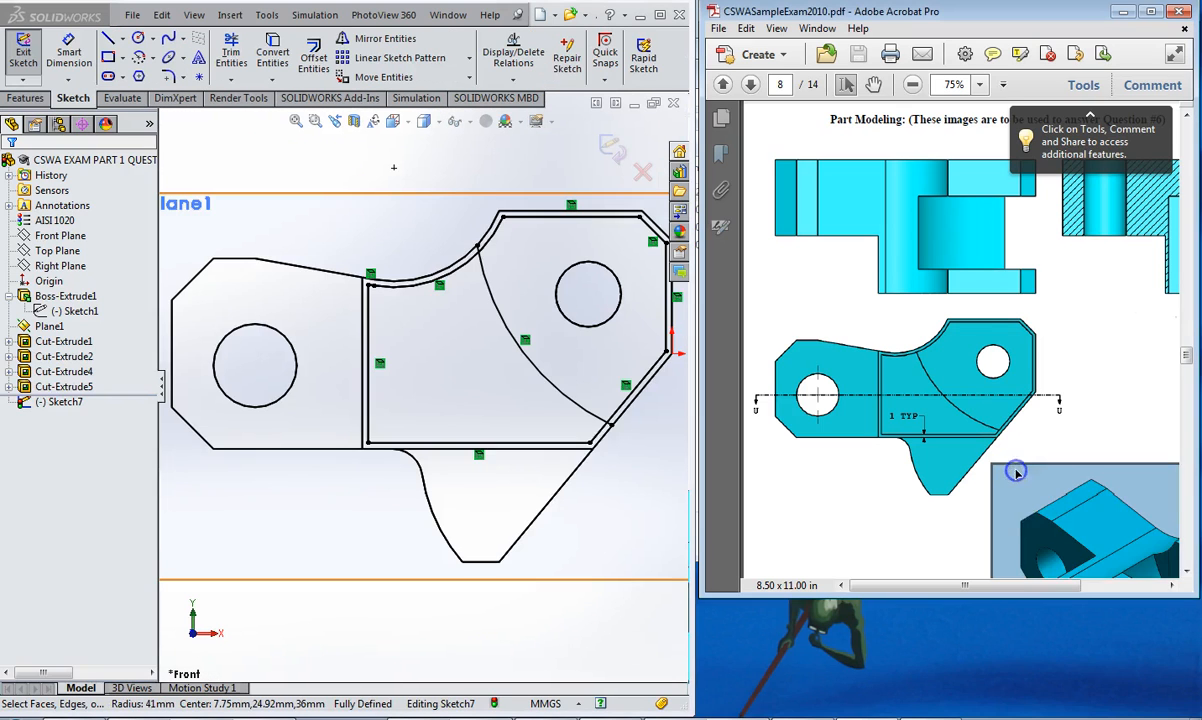
scroll(1016, 474, "down", 3)
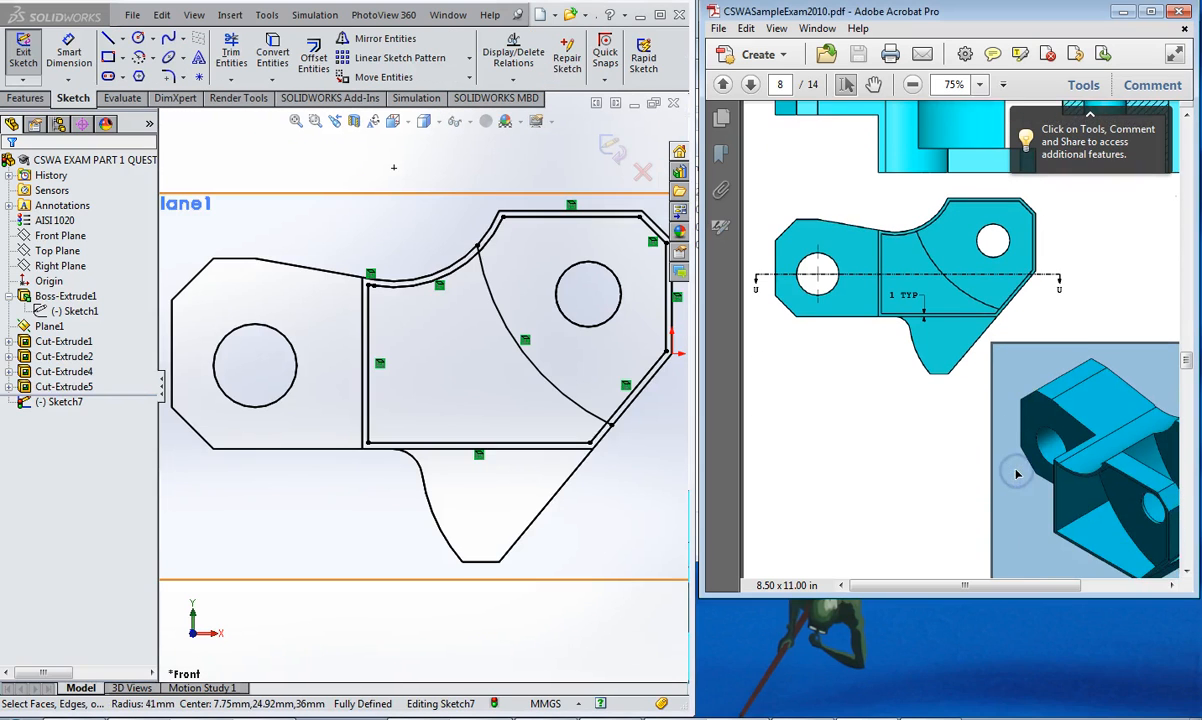
left_click(1151, 12)
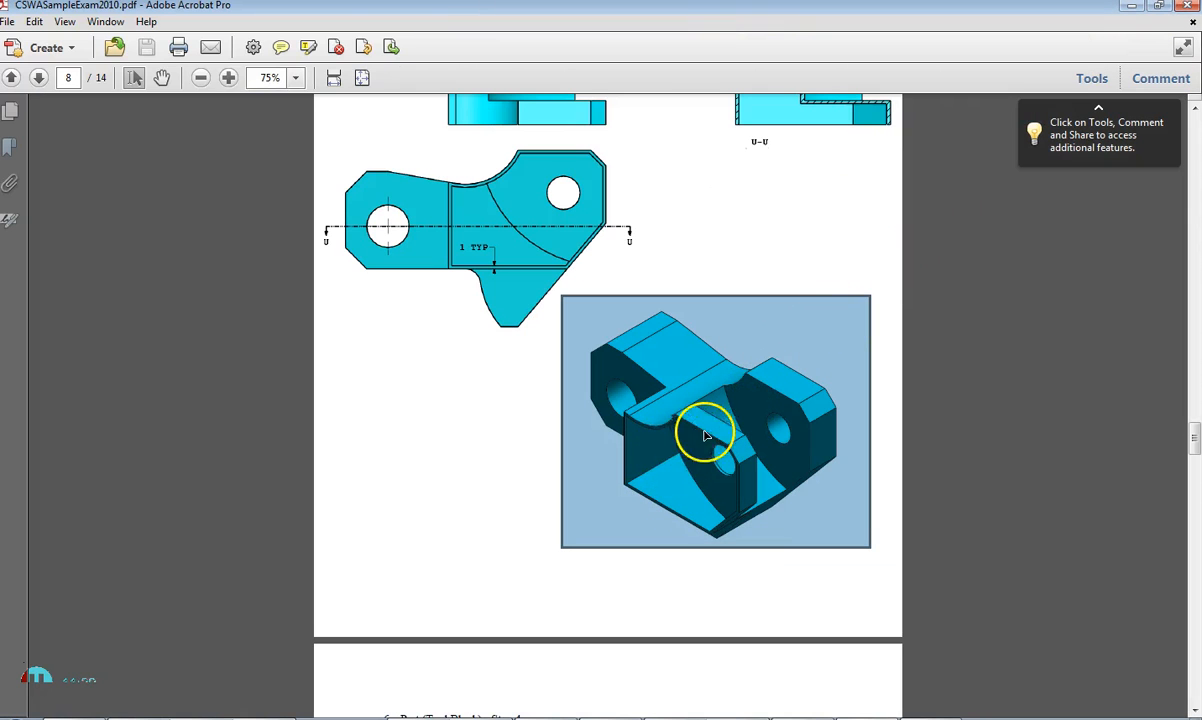
scroll(680, 460, "up", 1)
scroll(684, 457, "down", 3)
scroll(683, 455, "up", 7)
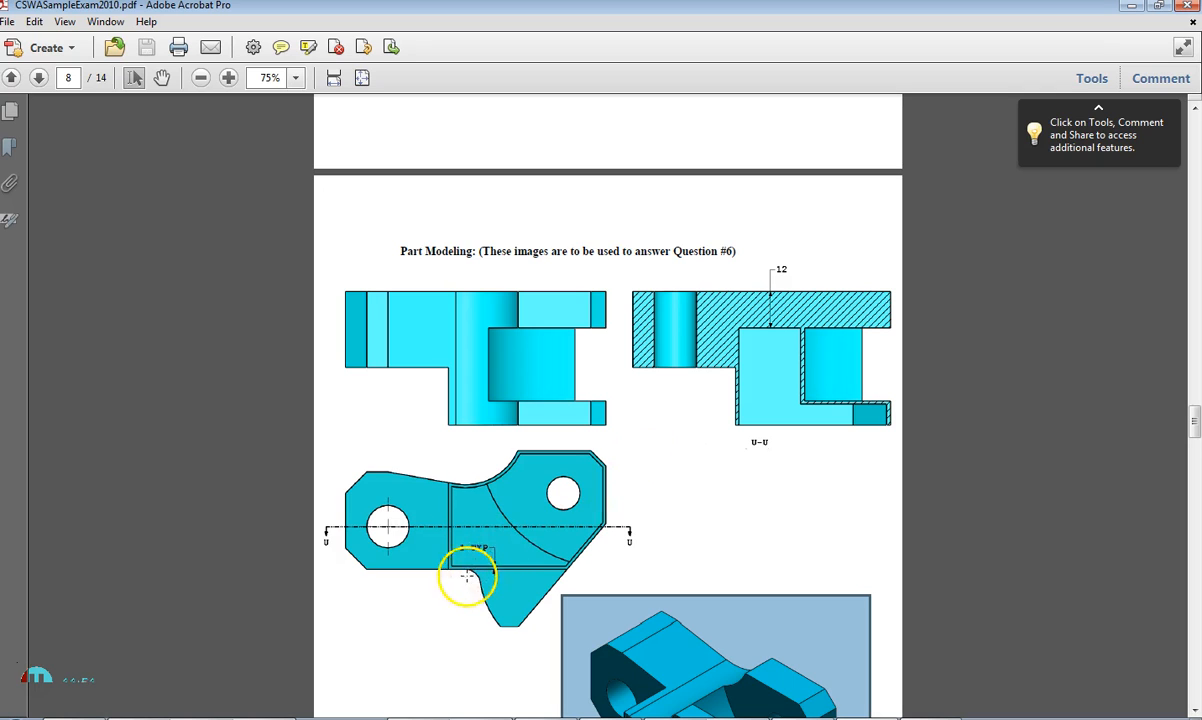
left_click(1158, 8)
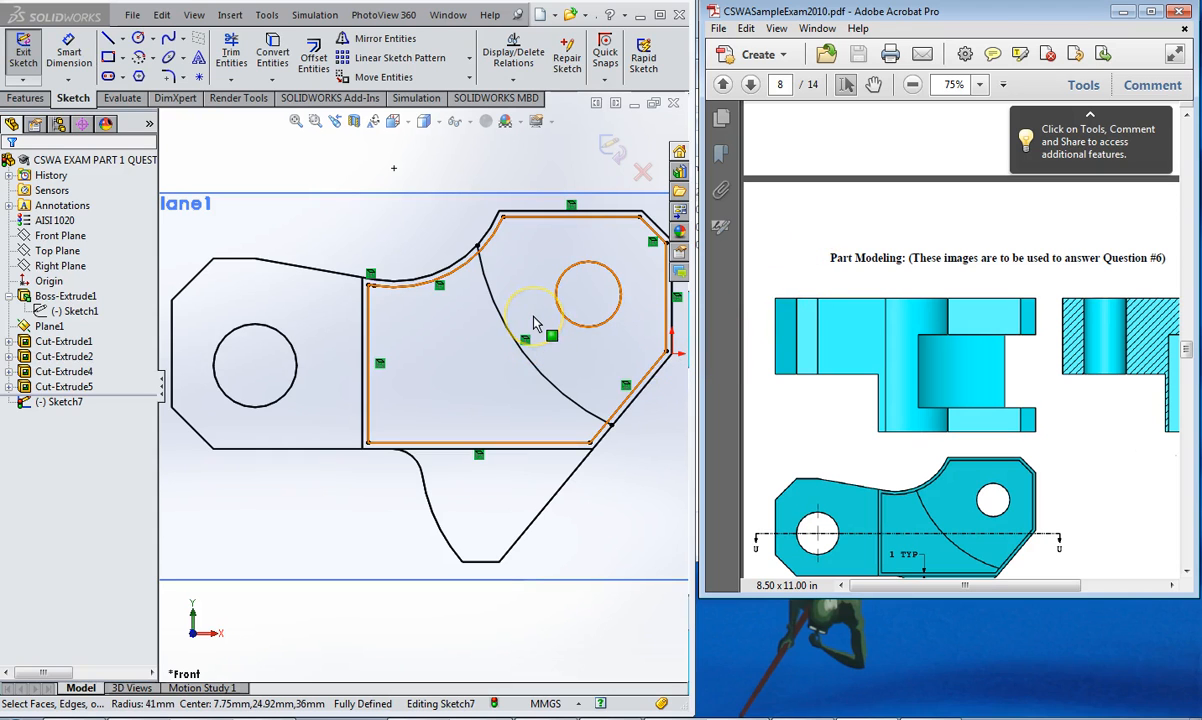
Exit the sketch holding the pocket outline and dividing arc, and set the model display to shaded with edges.
mouse_move(528, 314)
middle_mouse_down()
mouse_move(520, 300)
mouse_move(510, 397)
mouse_move(520, 408)
middle_mouse_up()
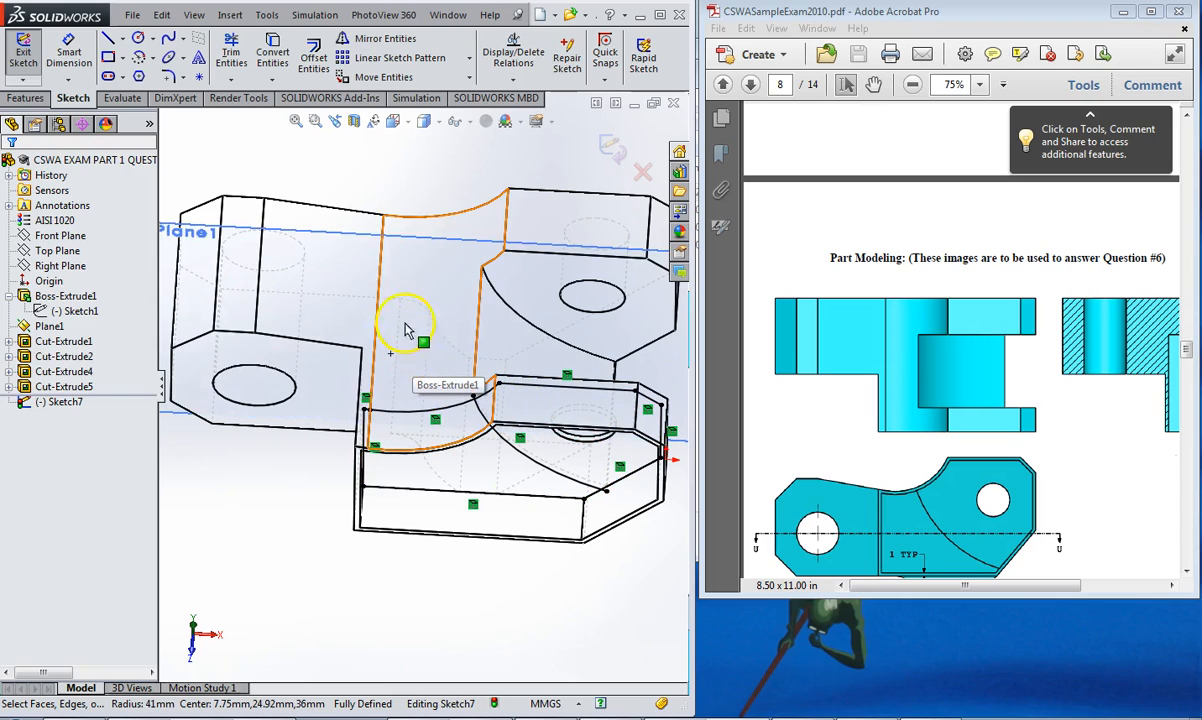
left_click(610, 147)
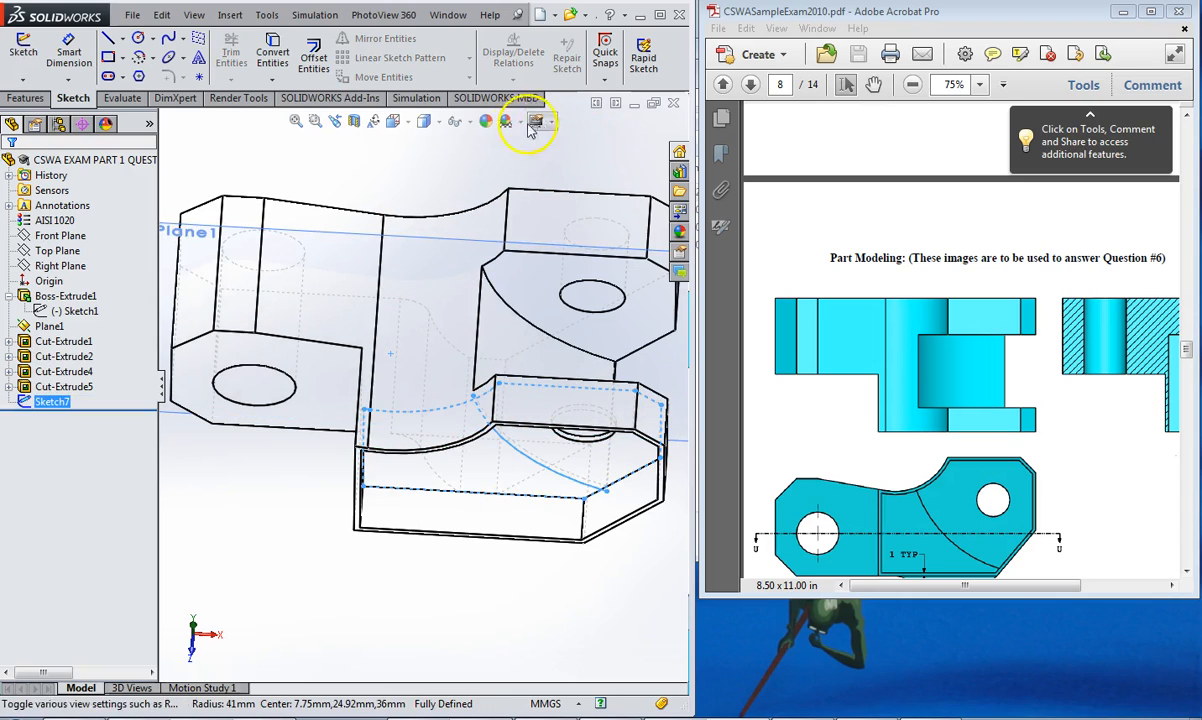
left_click(437, 122)
left_click(425, 141)
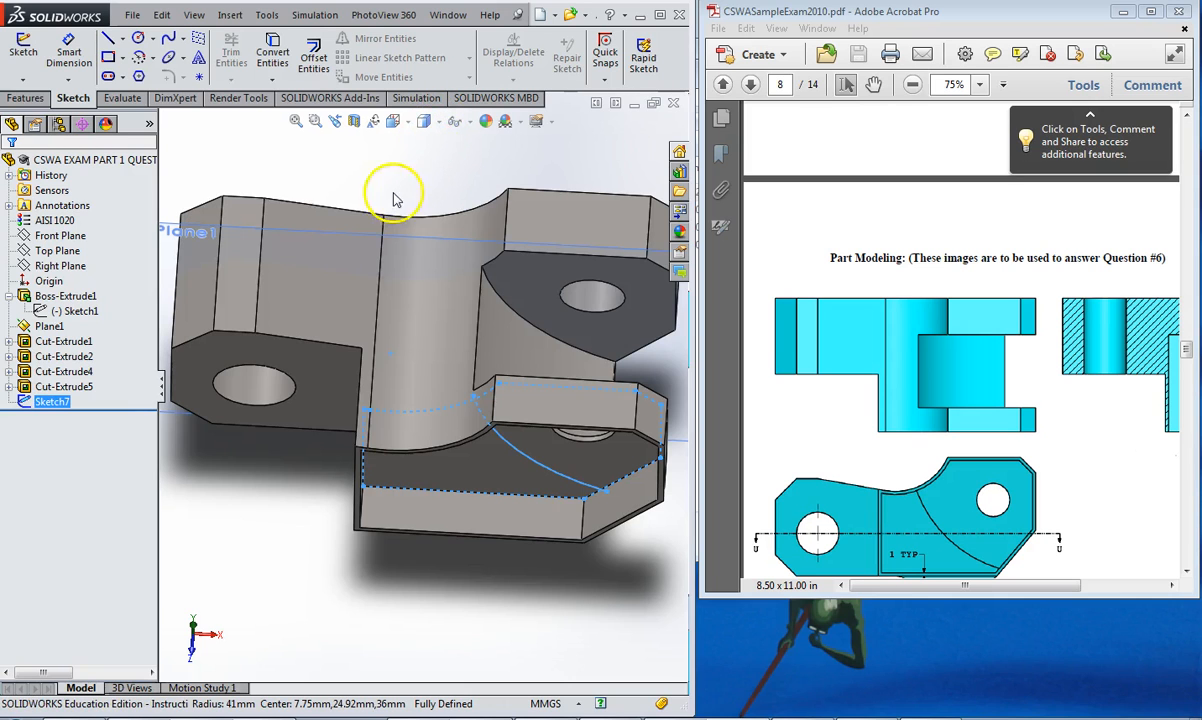
In Top view, start a sketch on the narrow flat top face and draw a line about 8 mm long from the block's back edge.
key("space")
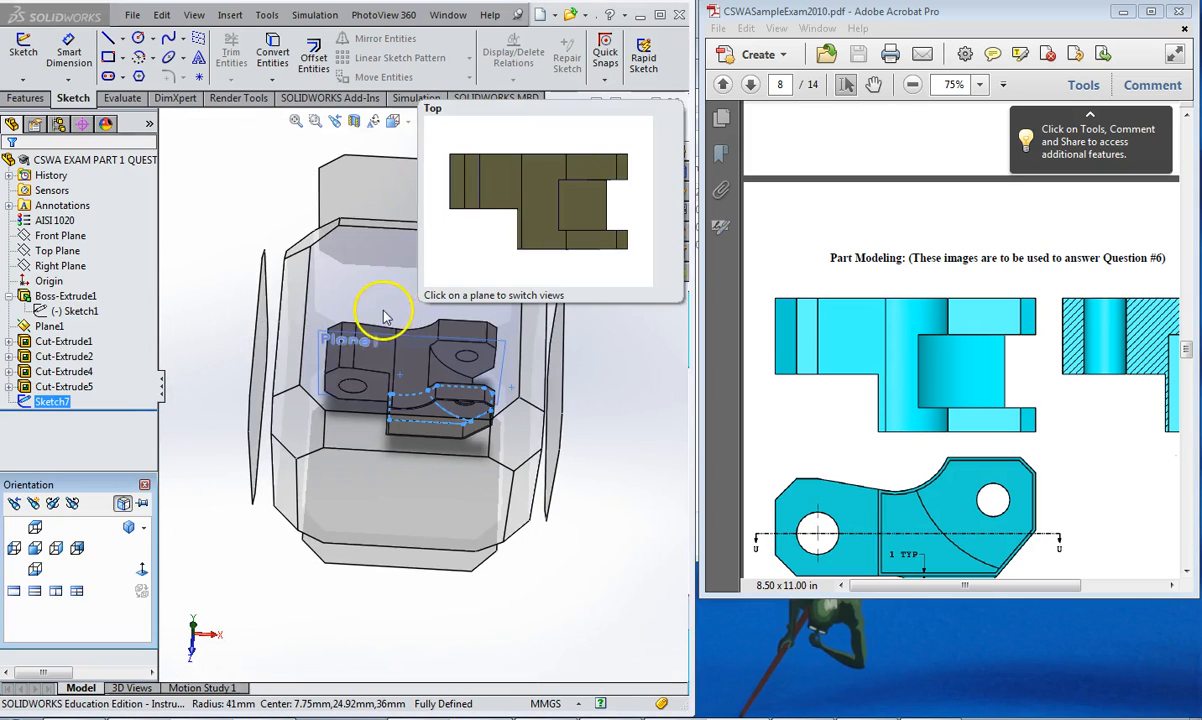
left_click(372, 312)
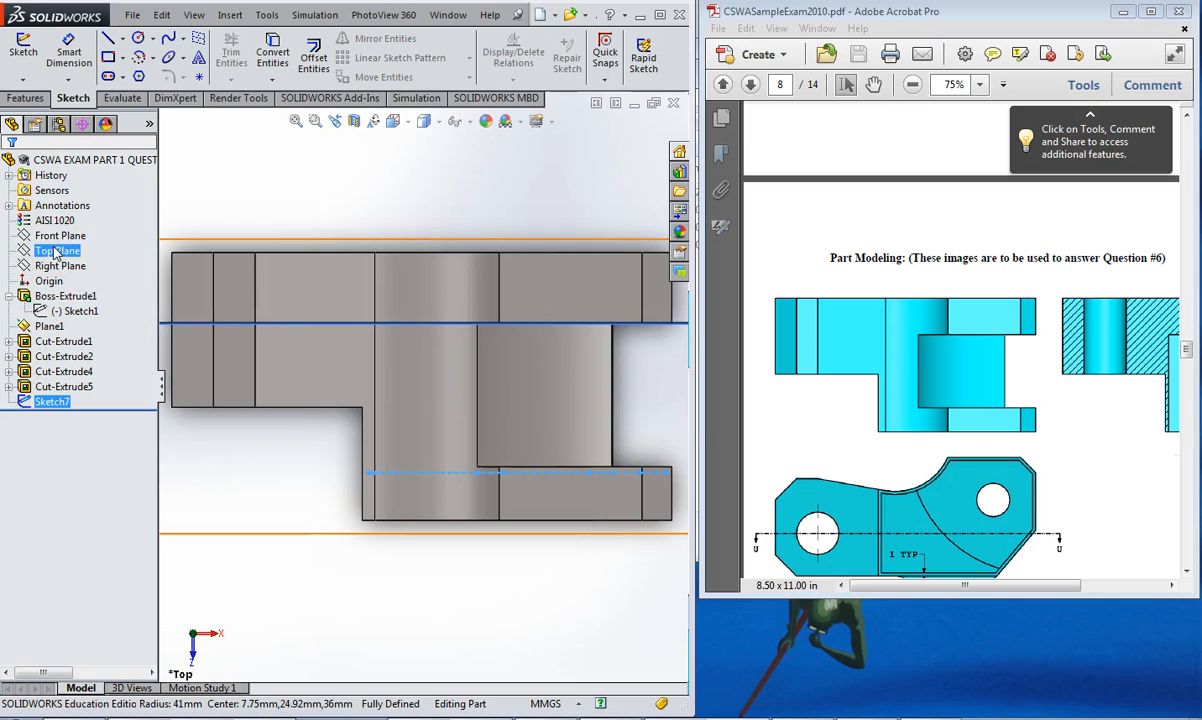
left_click(227, 270)
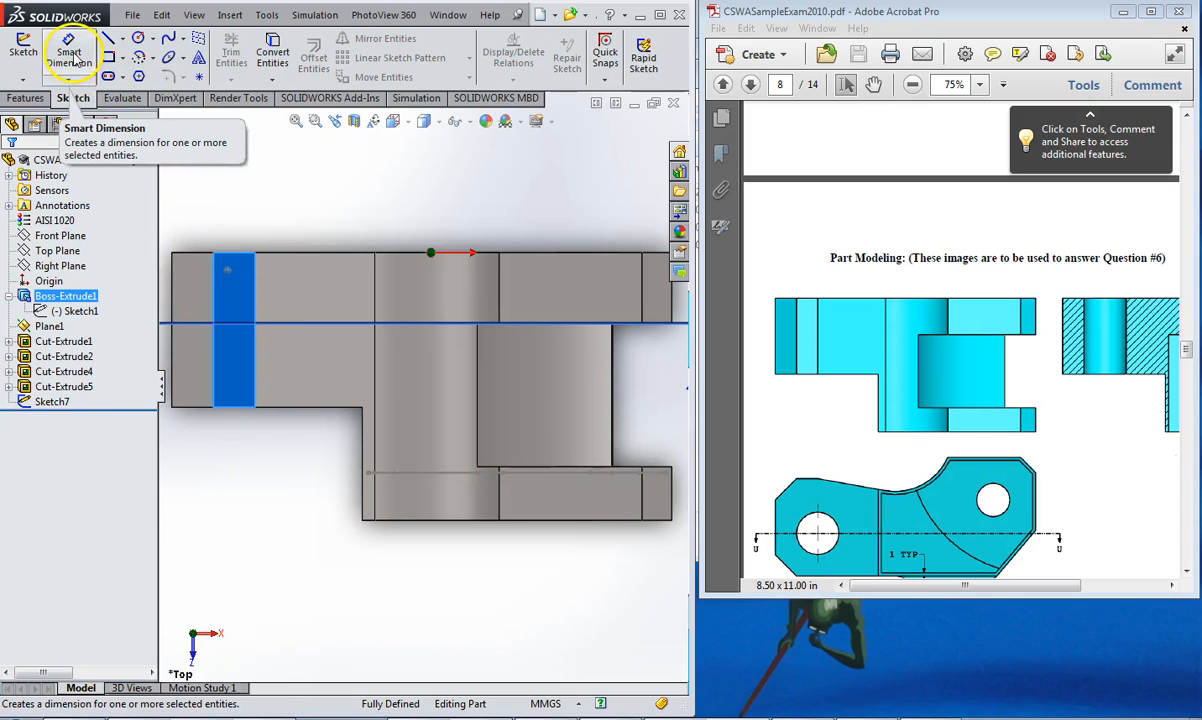
left_click(22, 50)
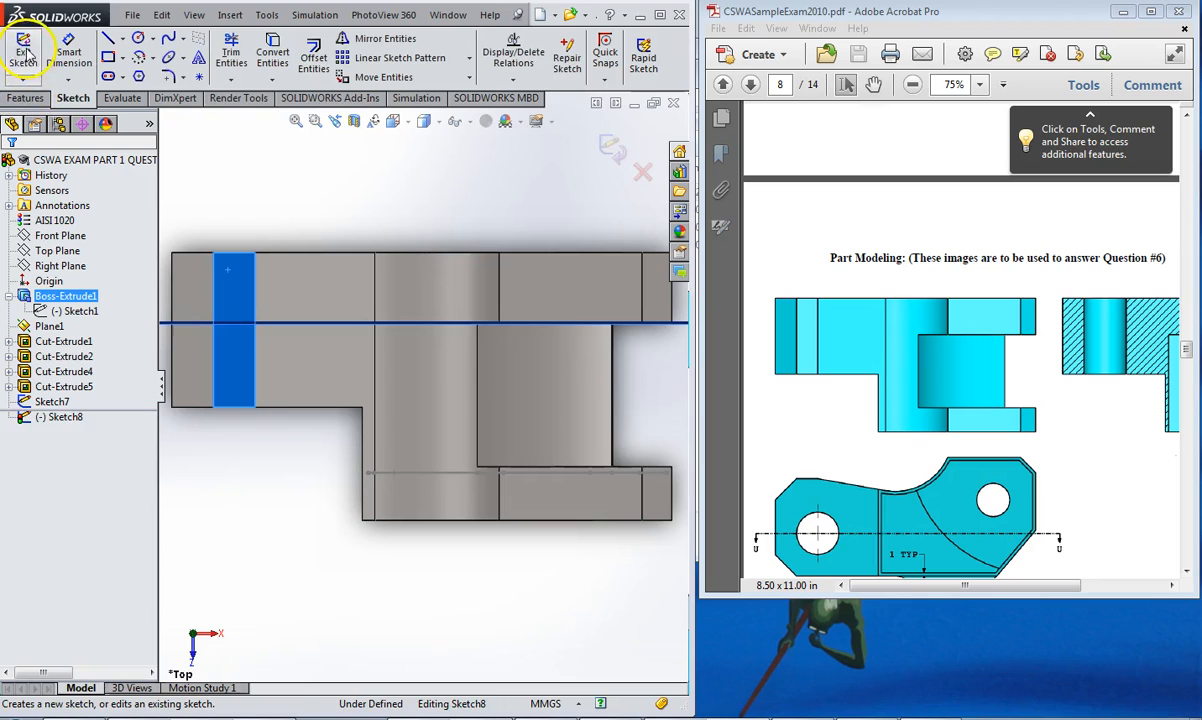
left_click(113, 40)
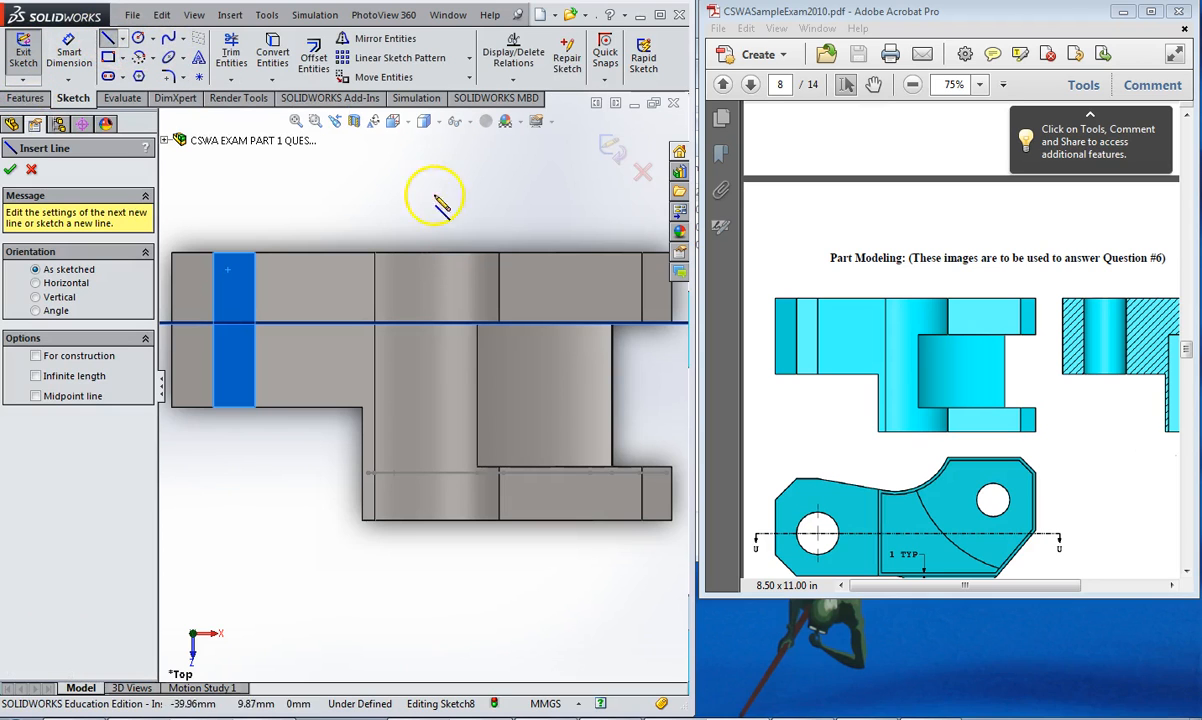
left_click(437, 252)
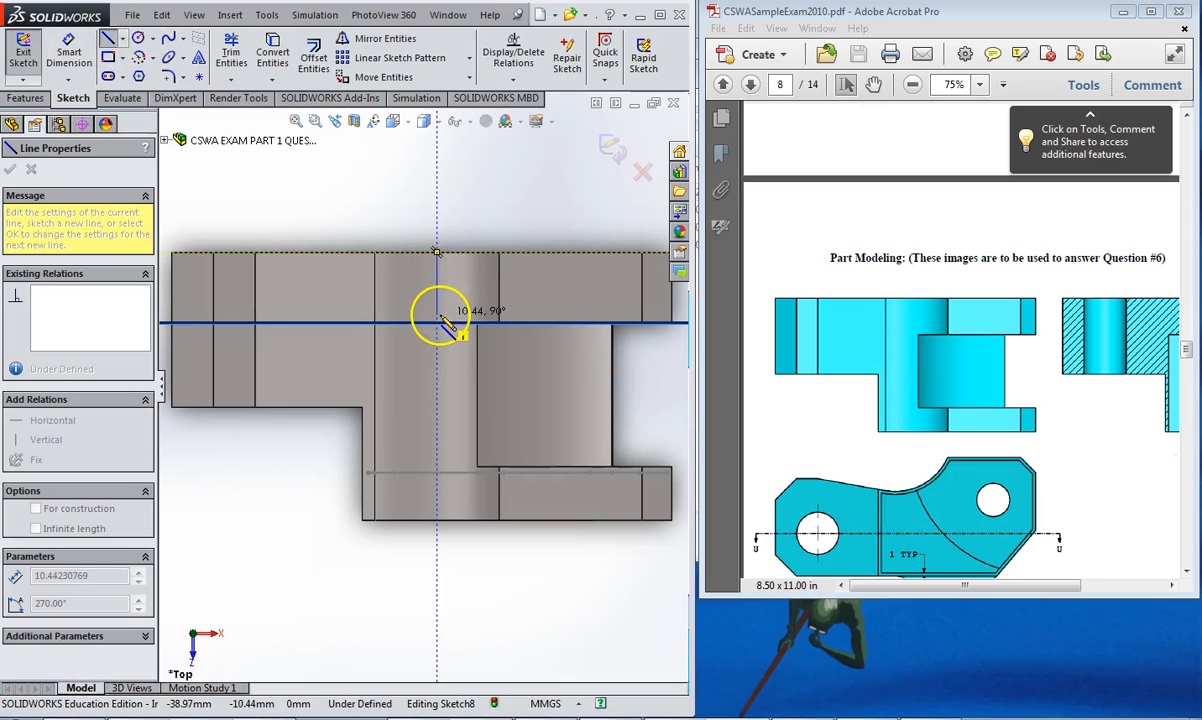
key("Escape")
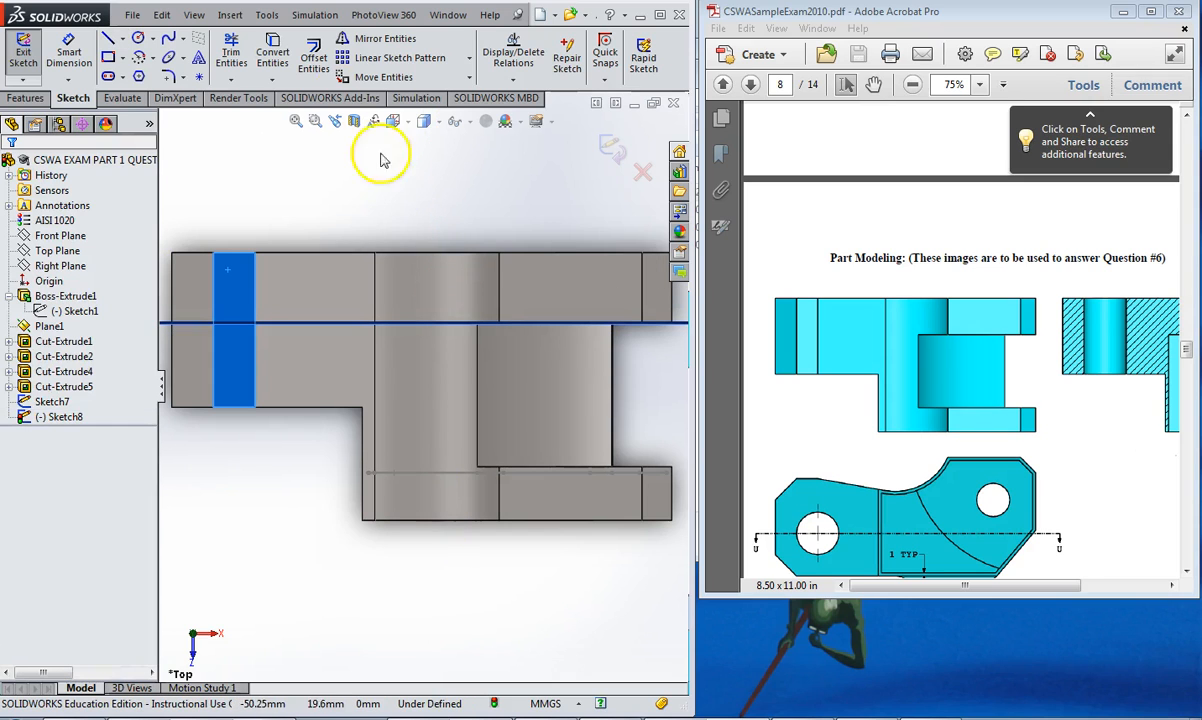
left_click(110, 40)
left_click(422, 253)
double_click(422, 299)
Dimension the line to 12 mm and exit the sketch.
left_click(68, 45)
left_click(422, 271)
left_click(393, 281)
type("12")
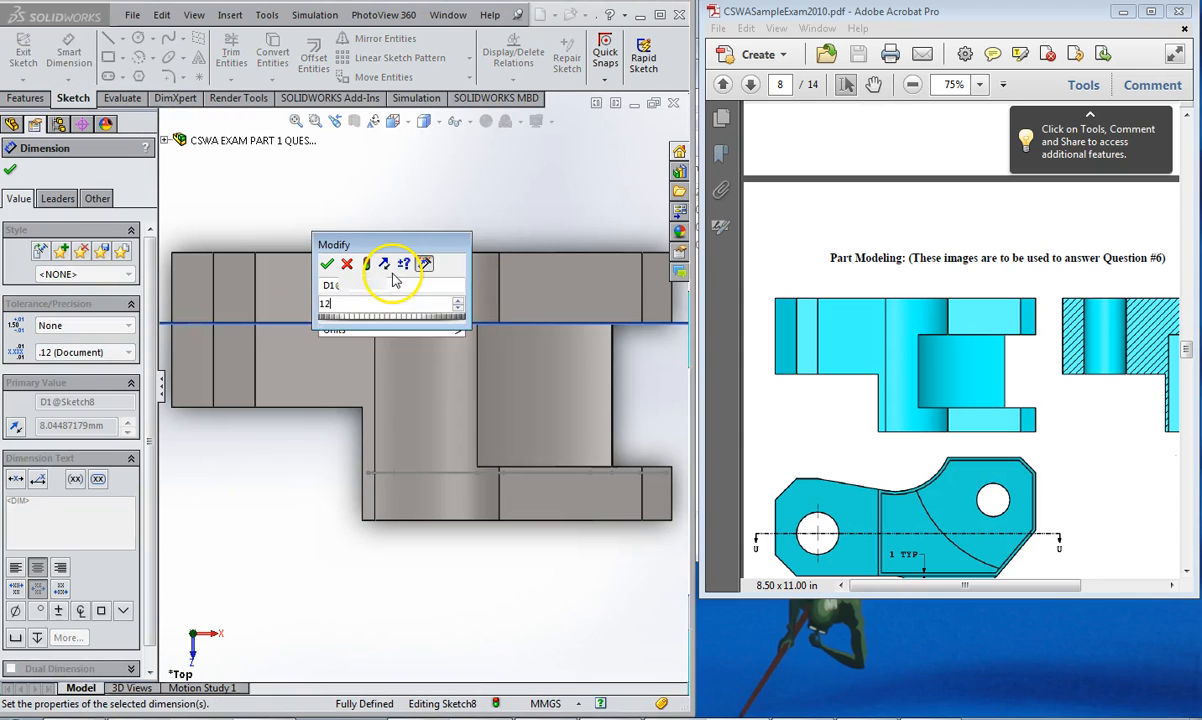
key("Return")
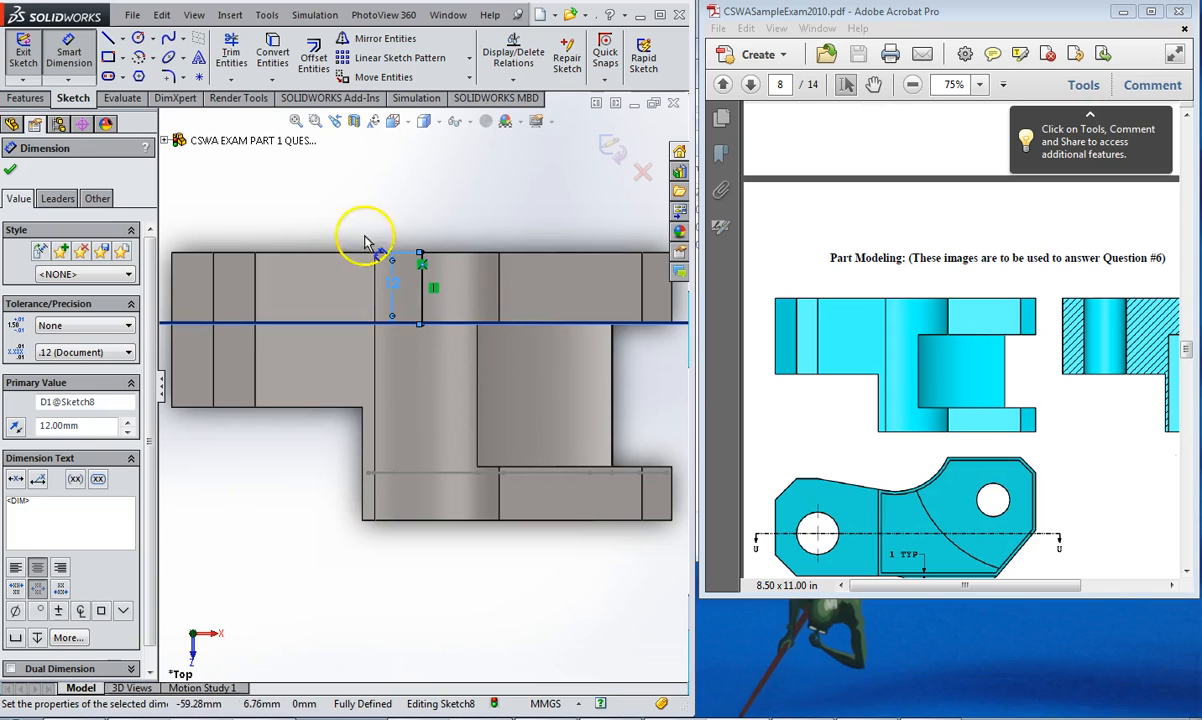
left_click(608, 145)
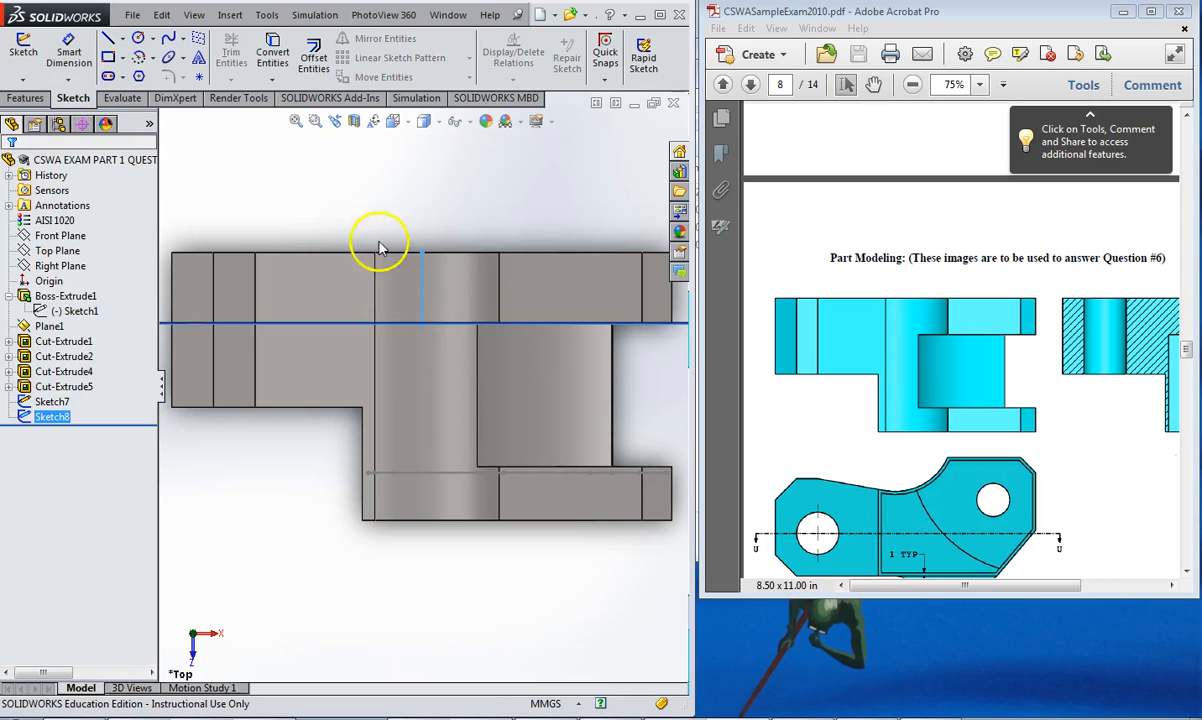
Start a sketch on the shallow pocket's floor and convert the pocket outline and dividing arc into it.
middle_click_drag(430, 420, 424, 263)
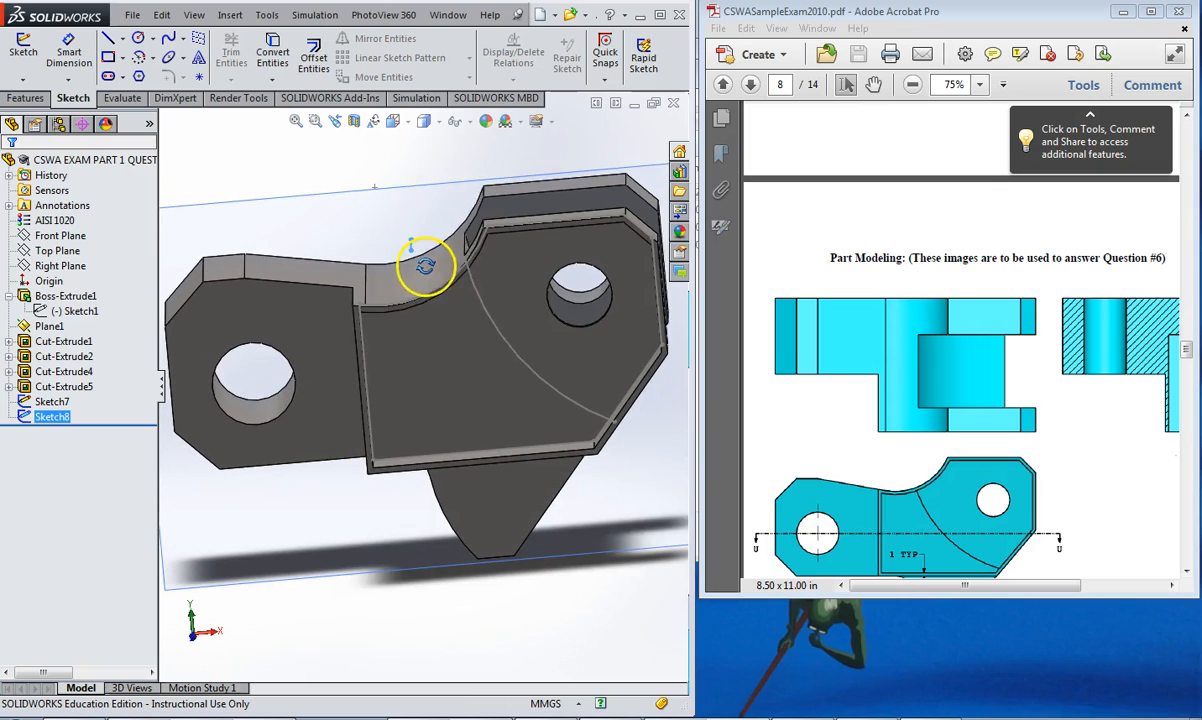
key("space")
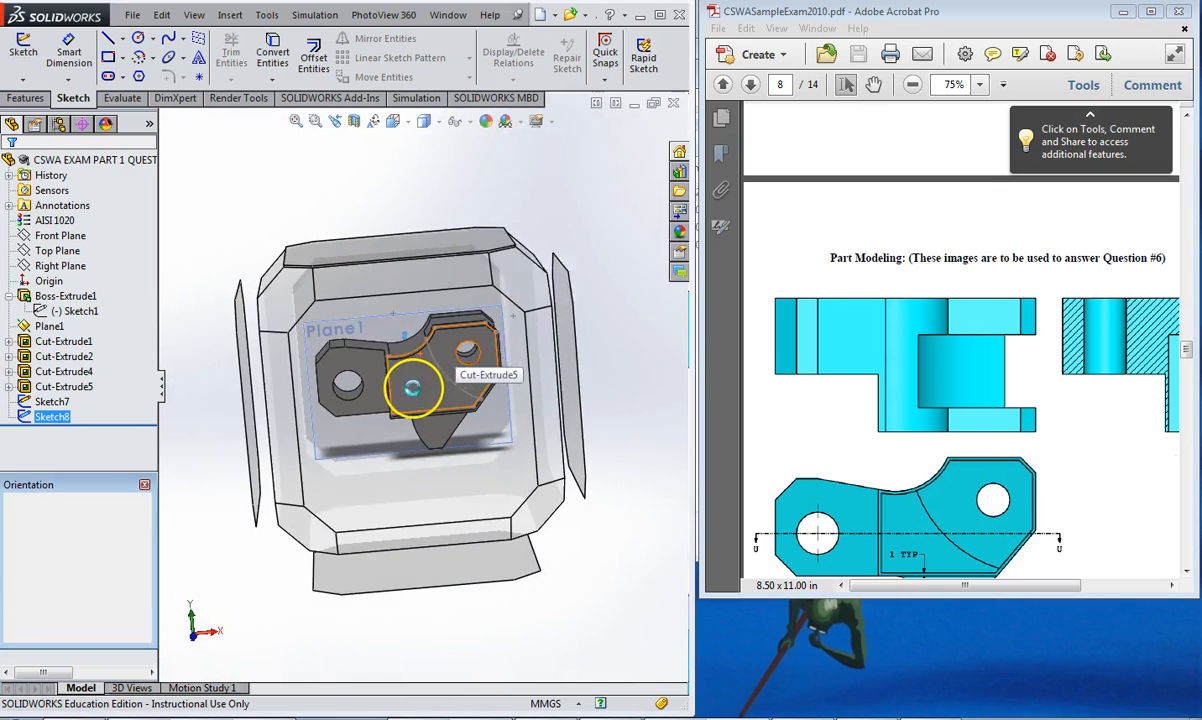
key("Escape")
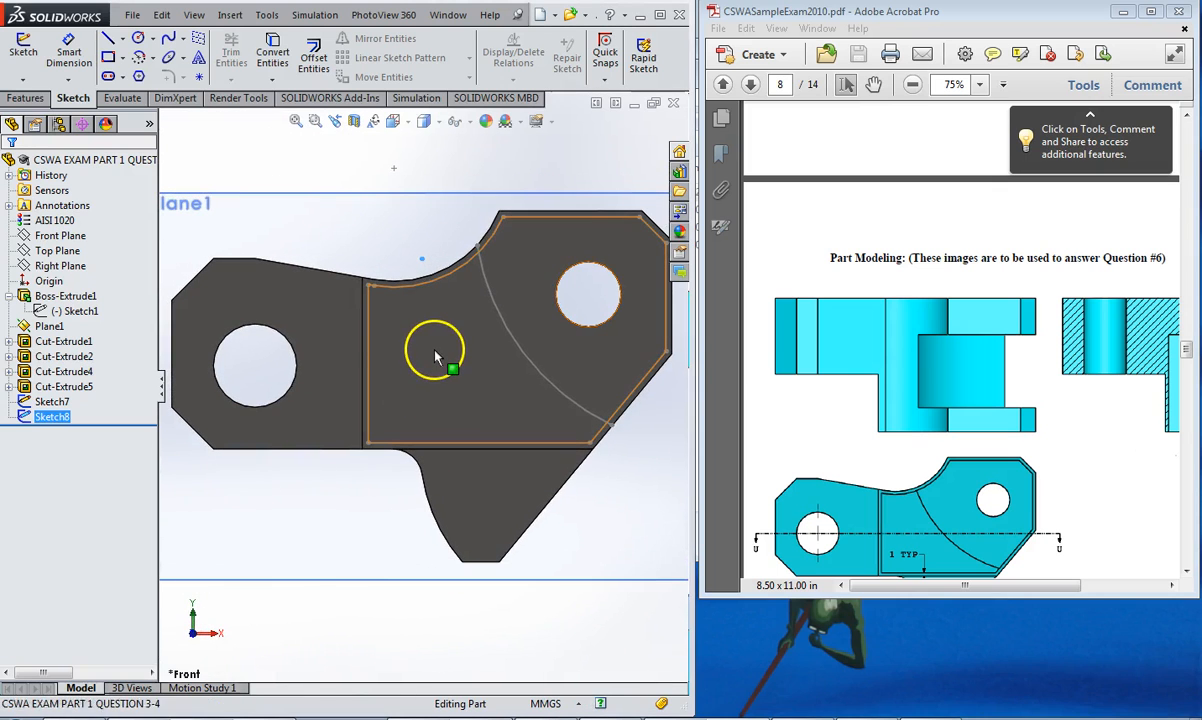
left_click(434, 351)
left_click(23, 45)
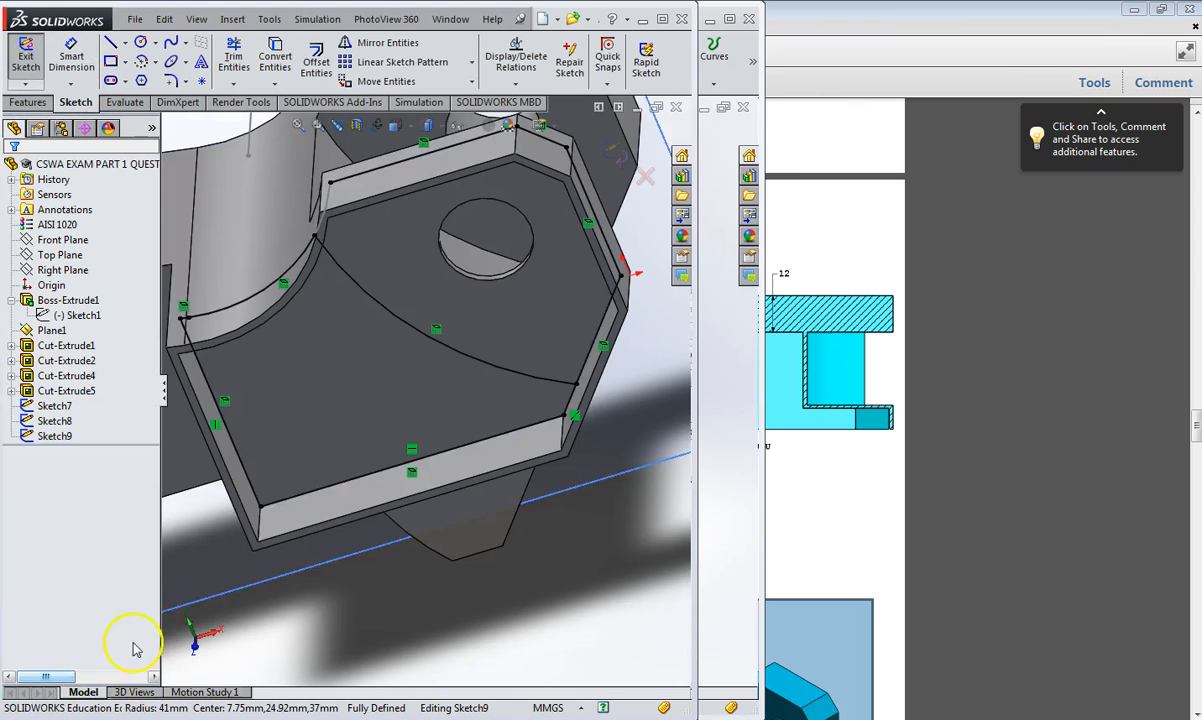
left_click(40, 437)
left_click(263, 269)
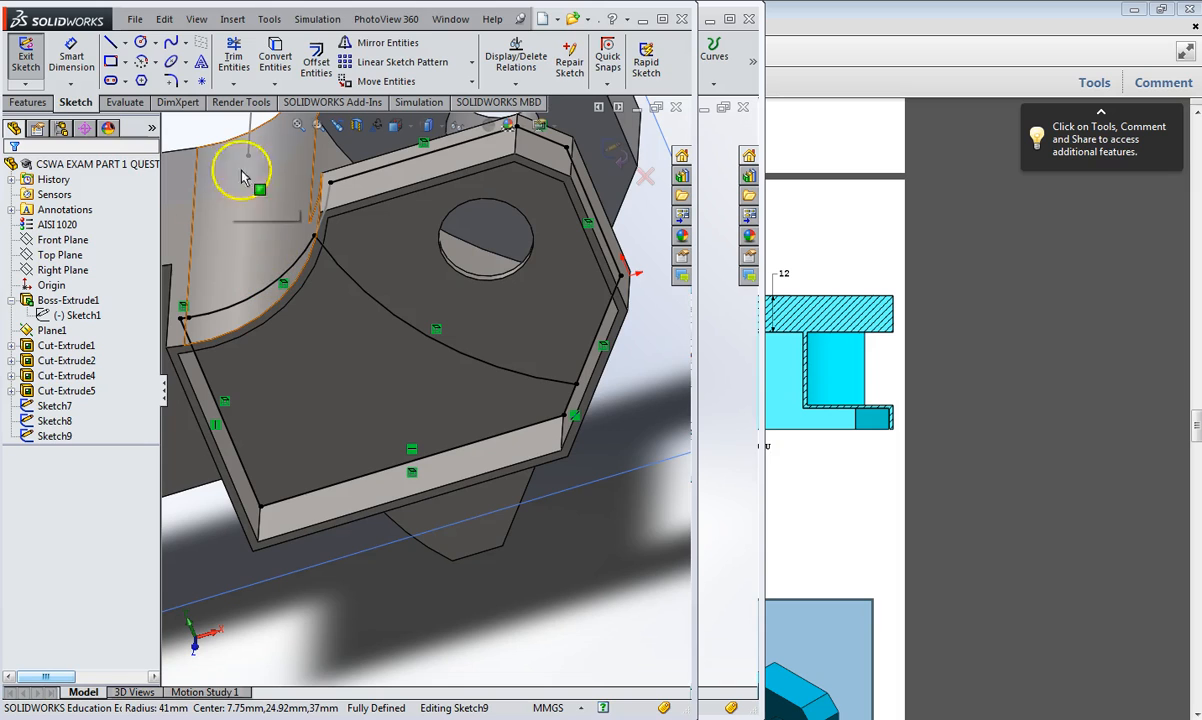
Offset the dividing arc 1 mm away from the hole and delete the original converted arc from the sketch.
left_click(316, 62)
left_click(402, 333)
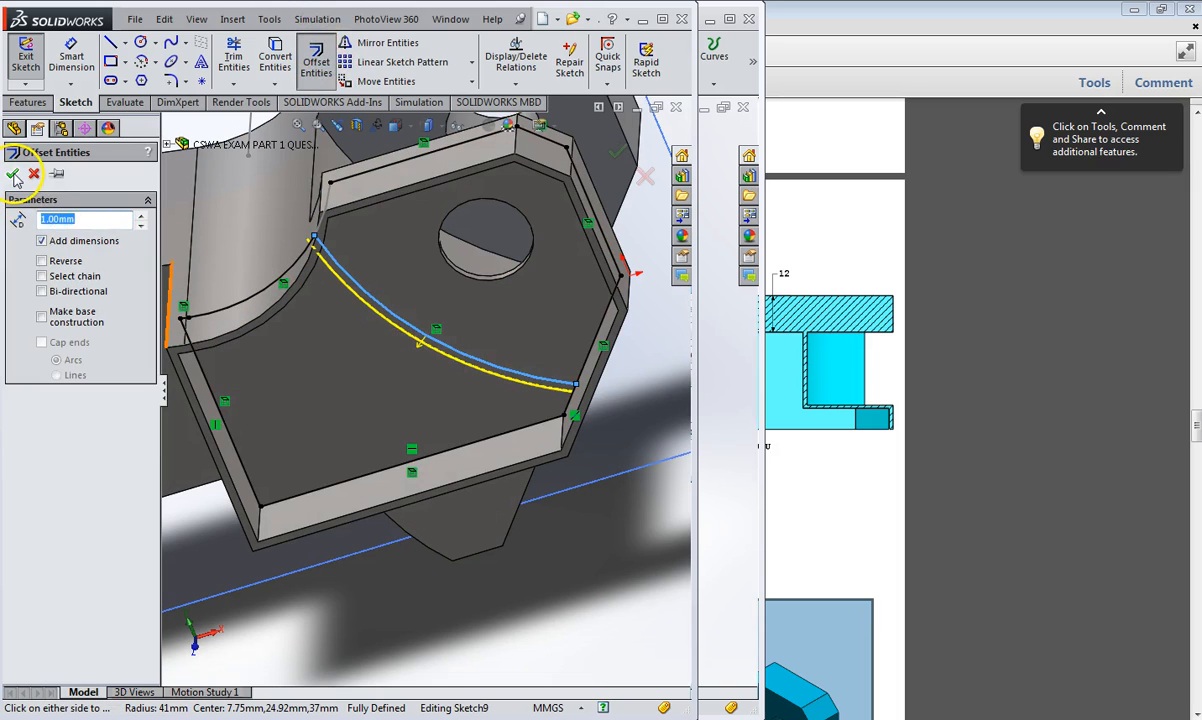
left_click(187, 283)
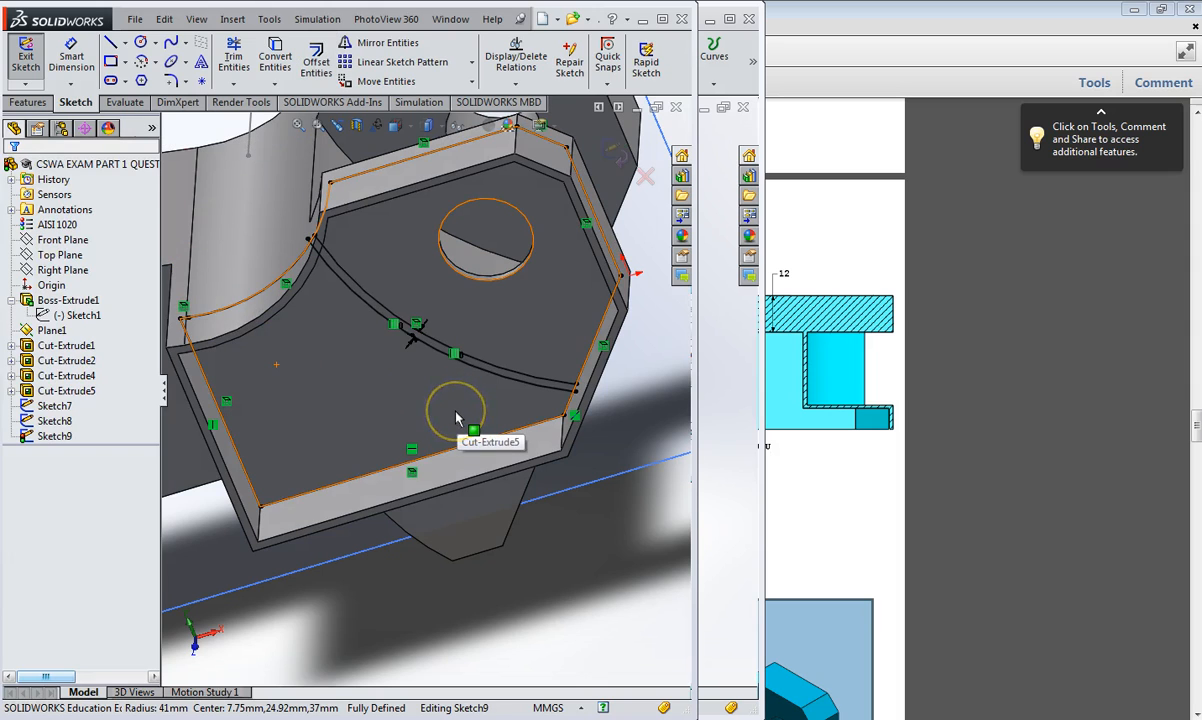
left_click(484, 368)
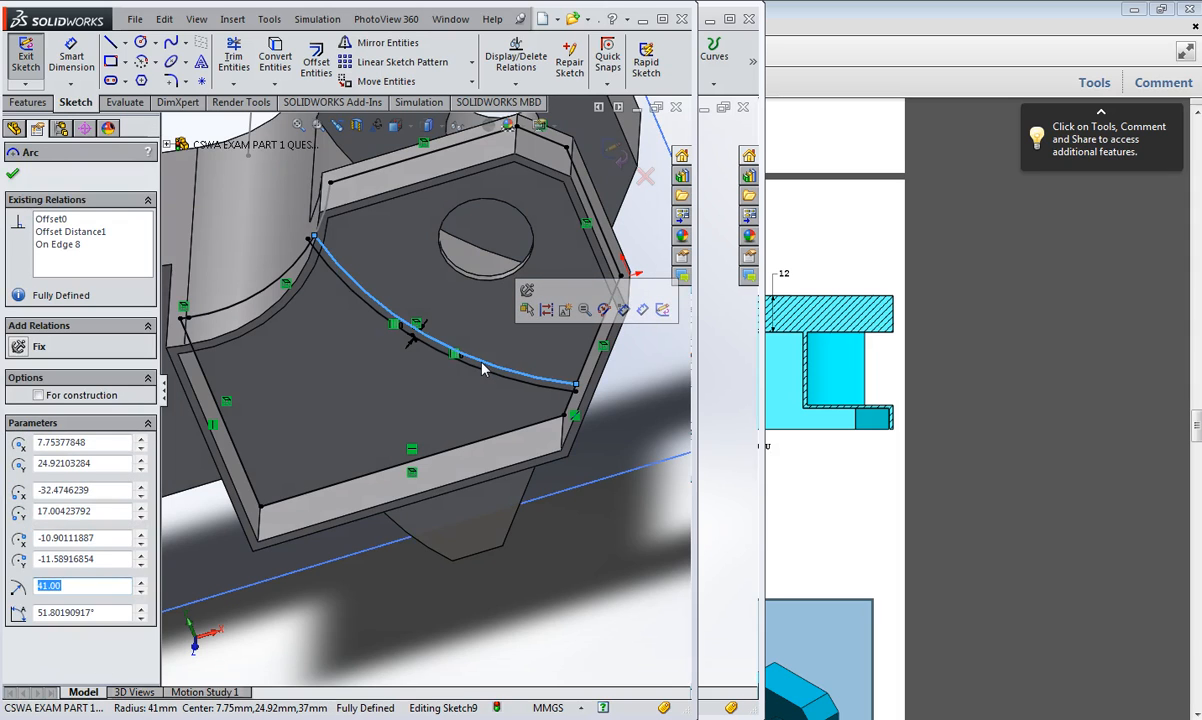
key("Delete")
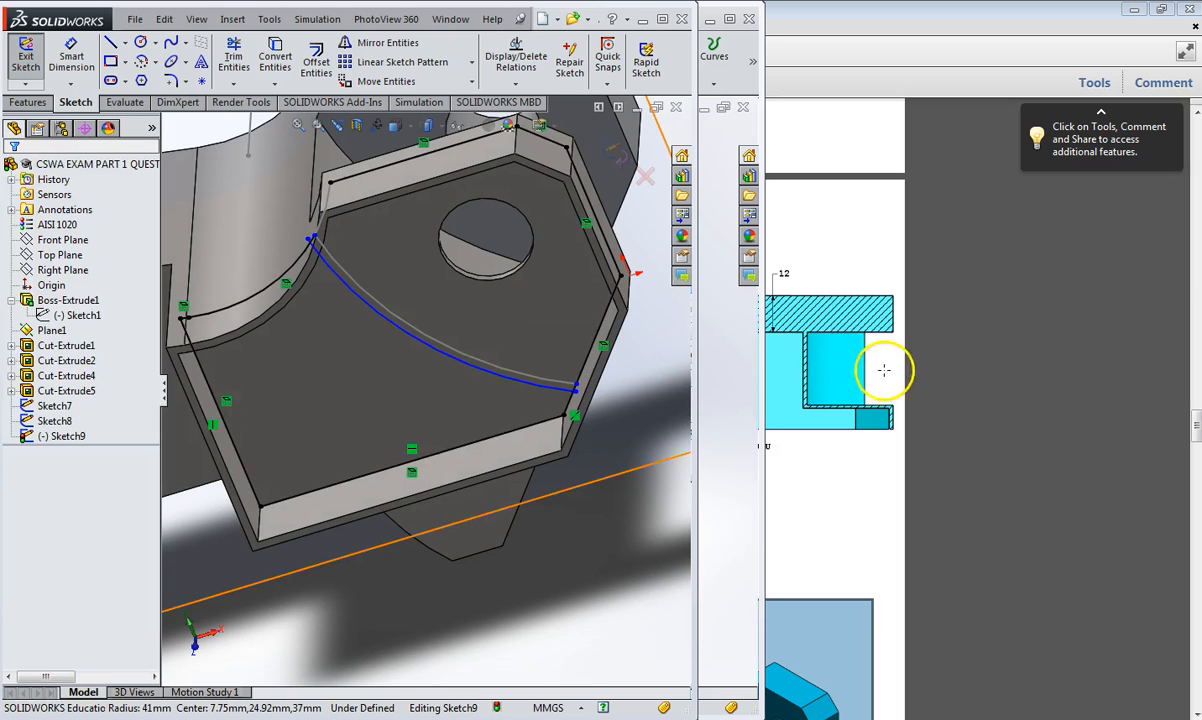
In Front view, try to trim the offset arc and the slanted outline edge to a corner where they meet.
middle_click_drag(507, 433, 570, 368)
key("space")
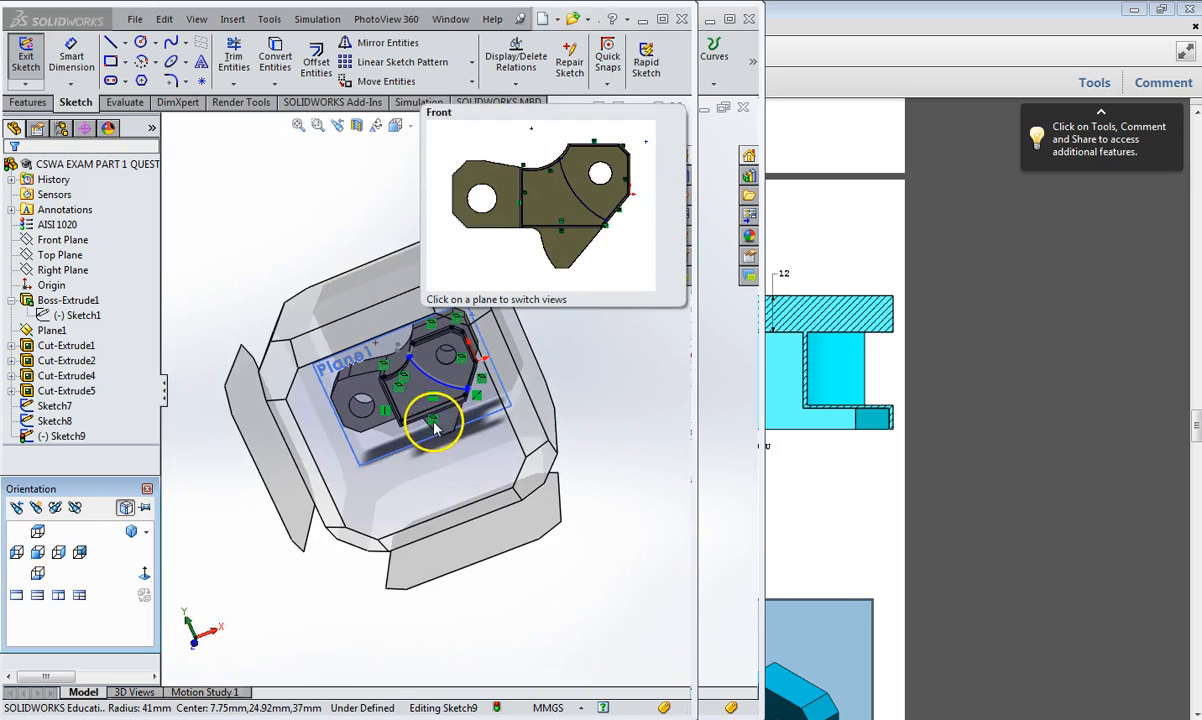
left_click(449, 467)
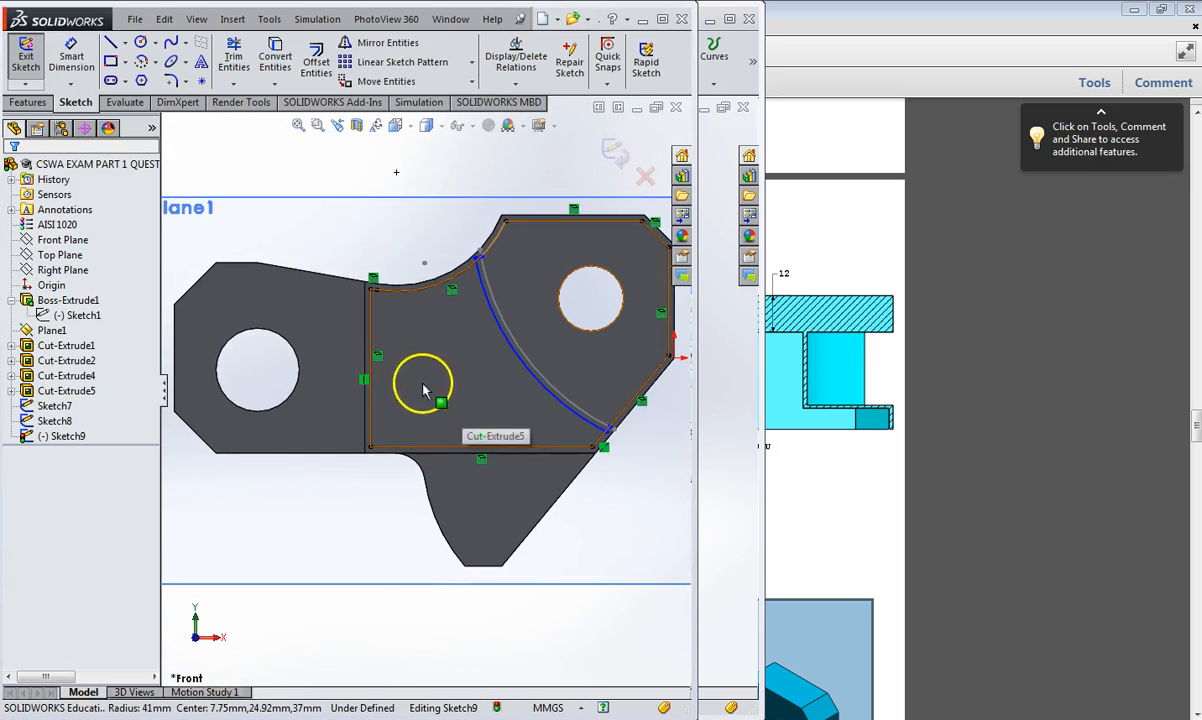
left_click(64, 437)
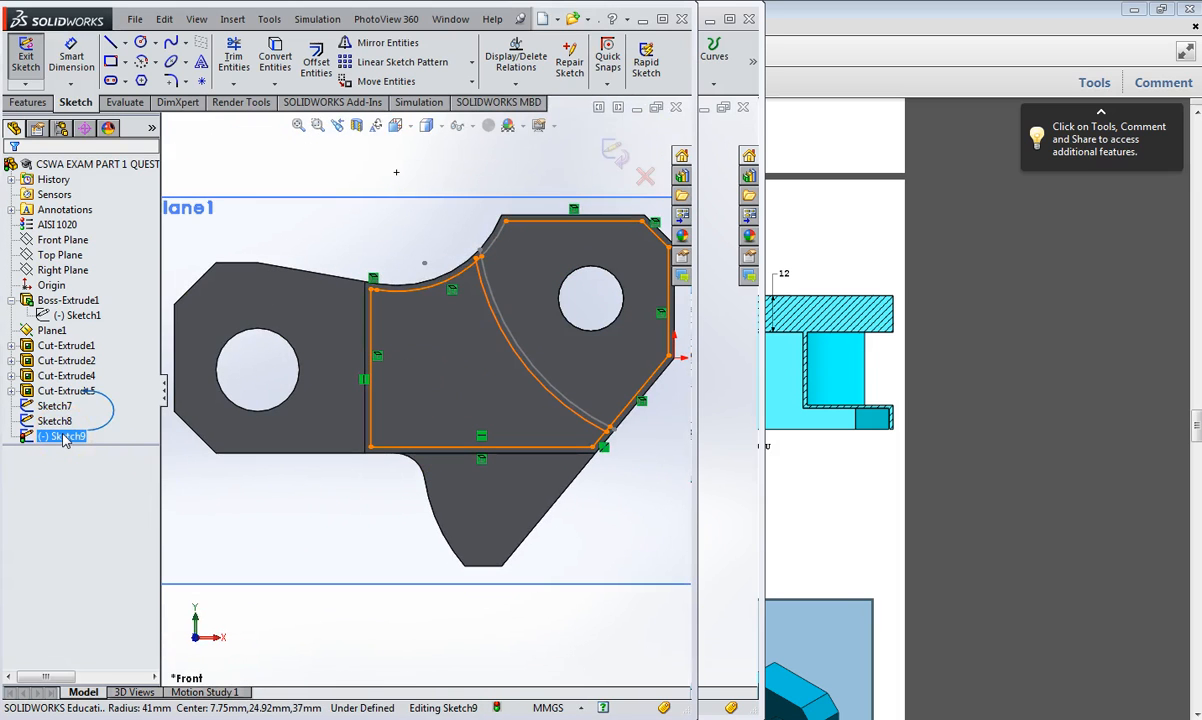
left_click(592, 421)
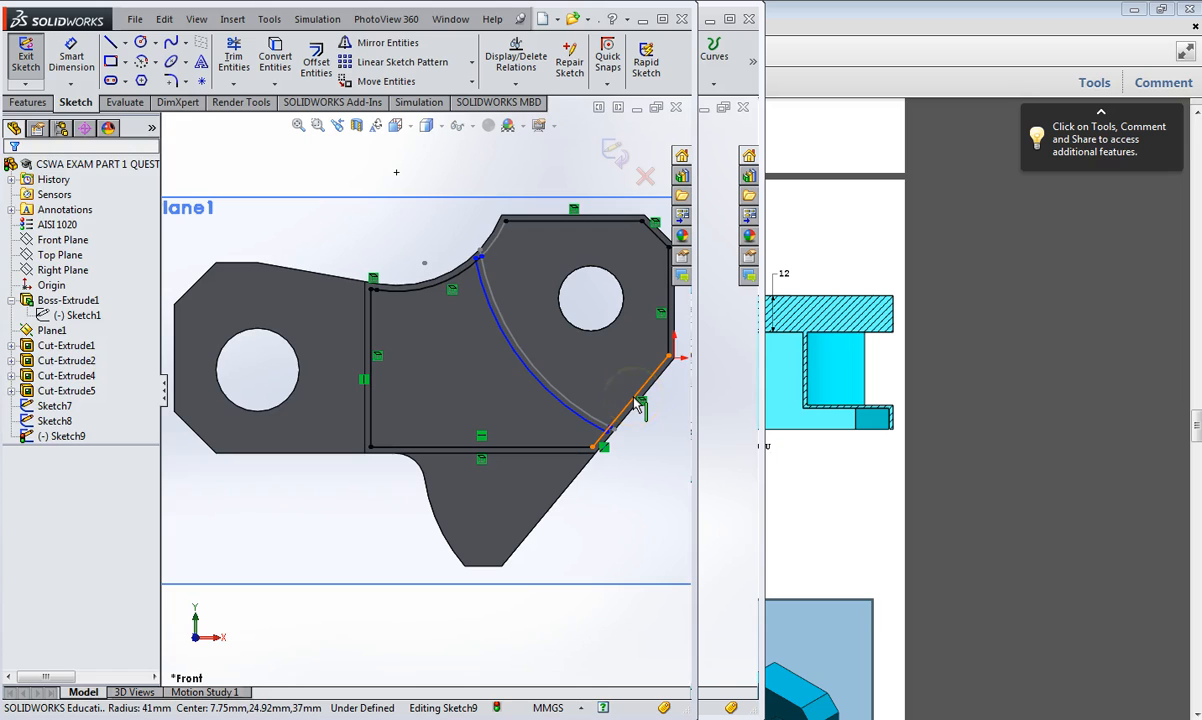
left_click(636, 403)
key("Escape")
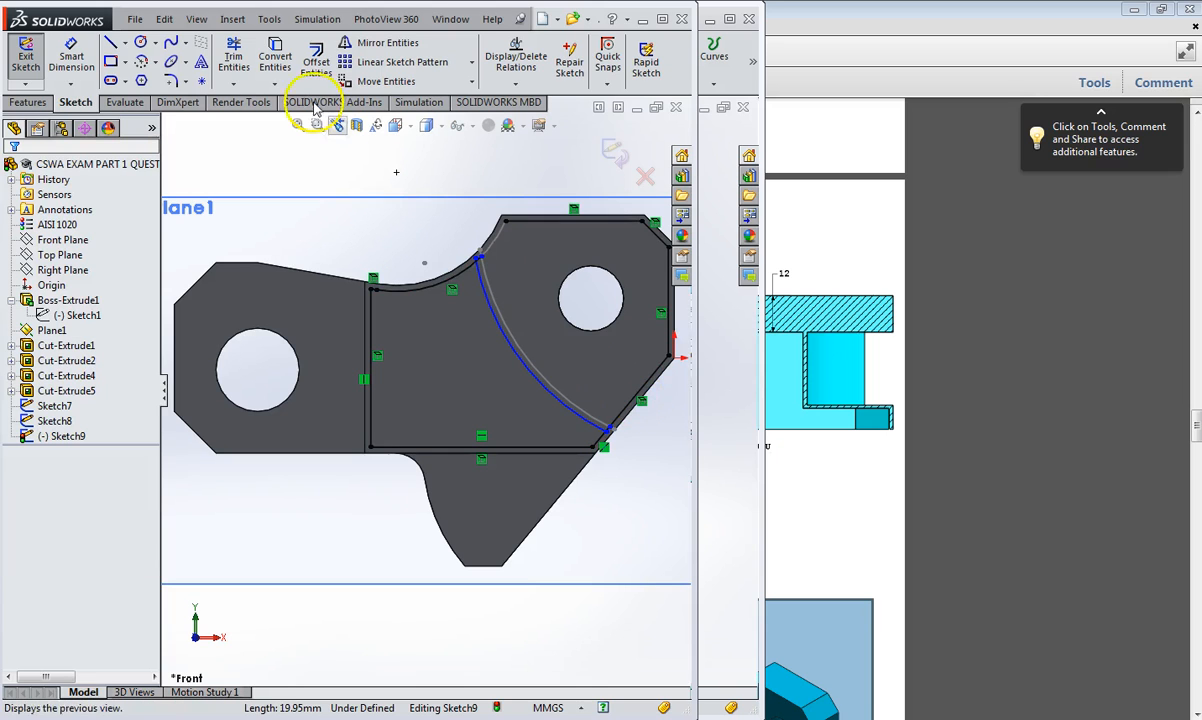
left_click(234, 58)
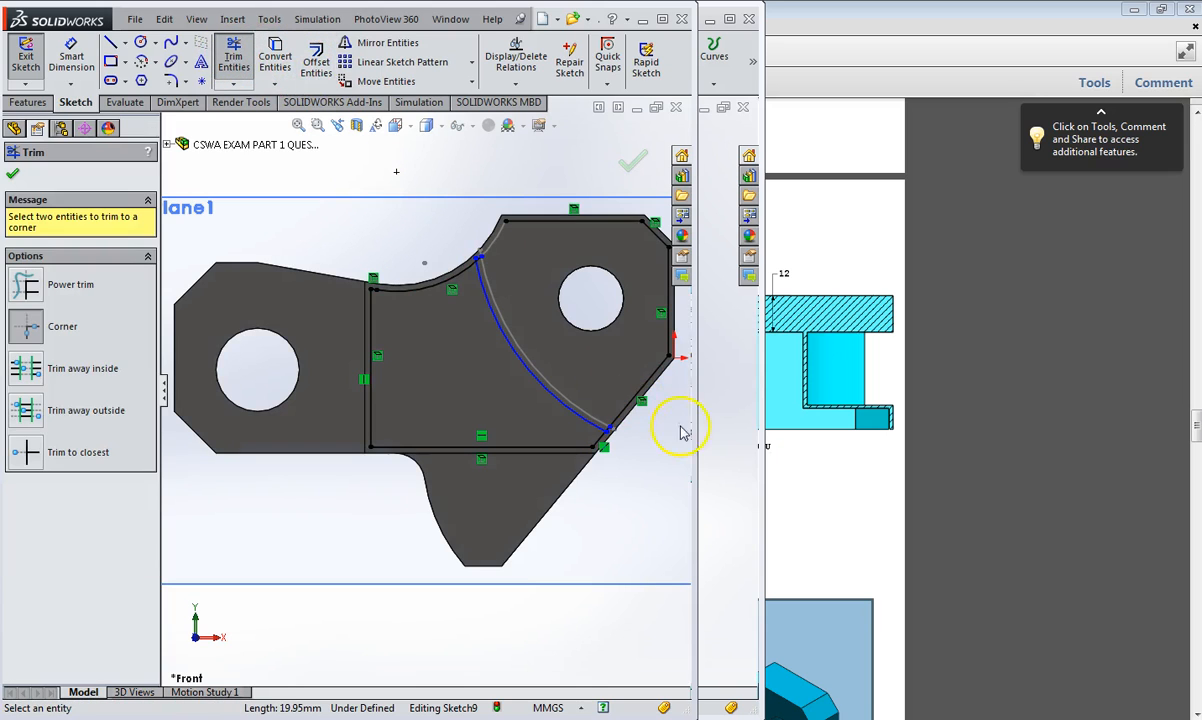
left_click(598, 429)
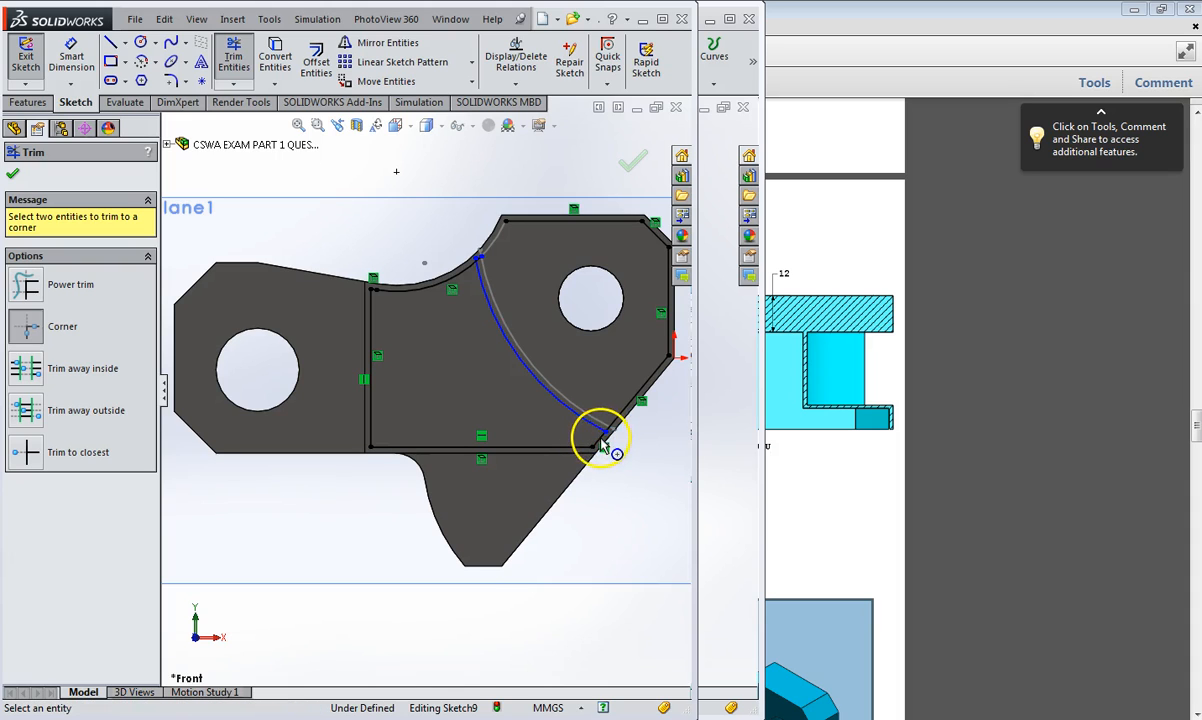
left_click(628, 415)
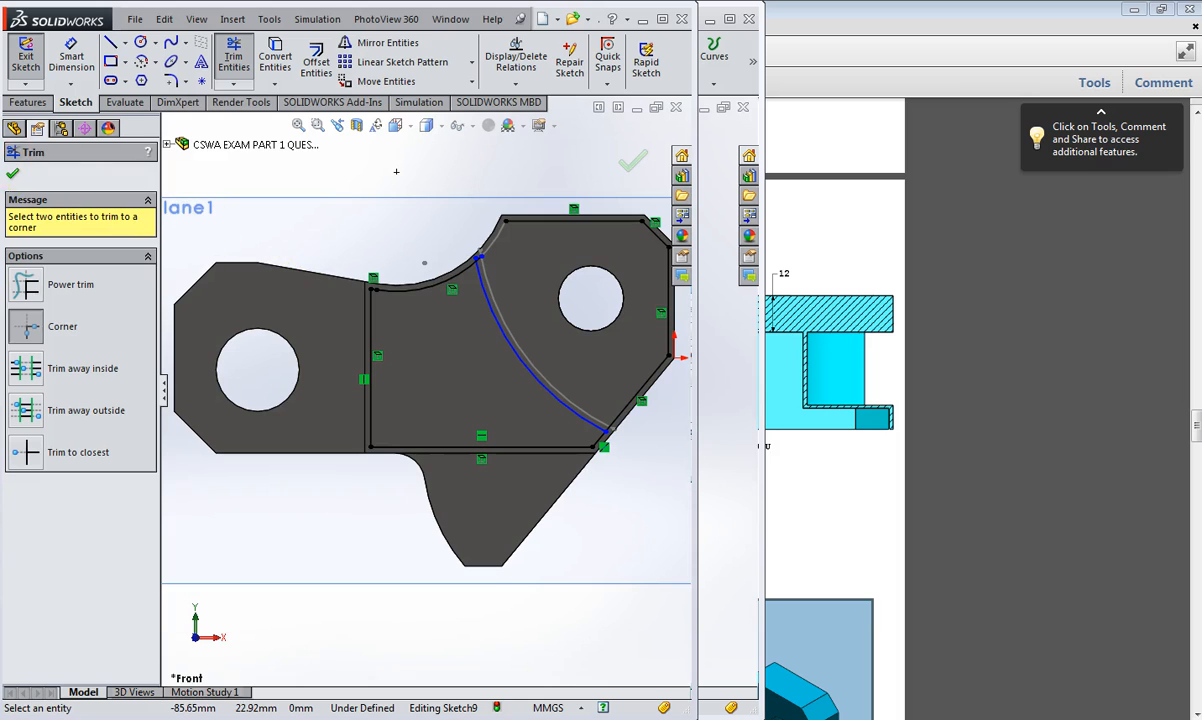
key("Escape")
Try to cut-extrude the pocket sketch with a Blind depth of 25 mm, then cancel the cut and go back to sketch editing.
middle_click_drag(292, 287, 228, 263)
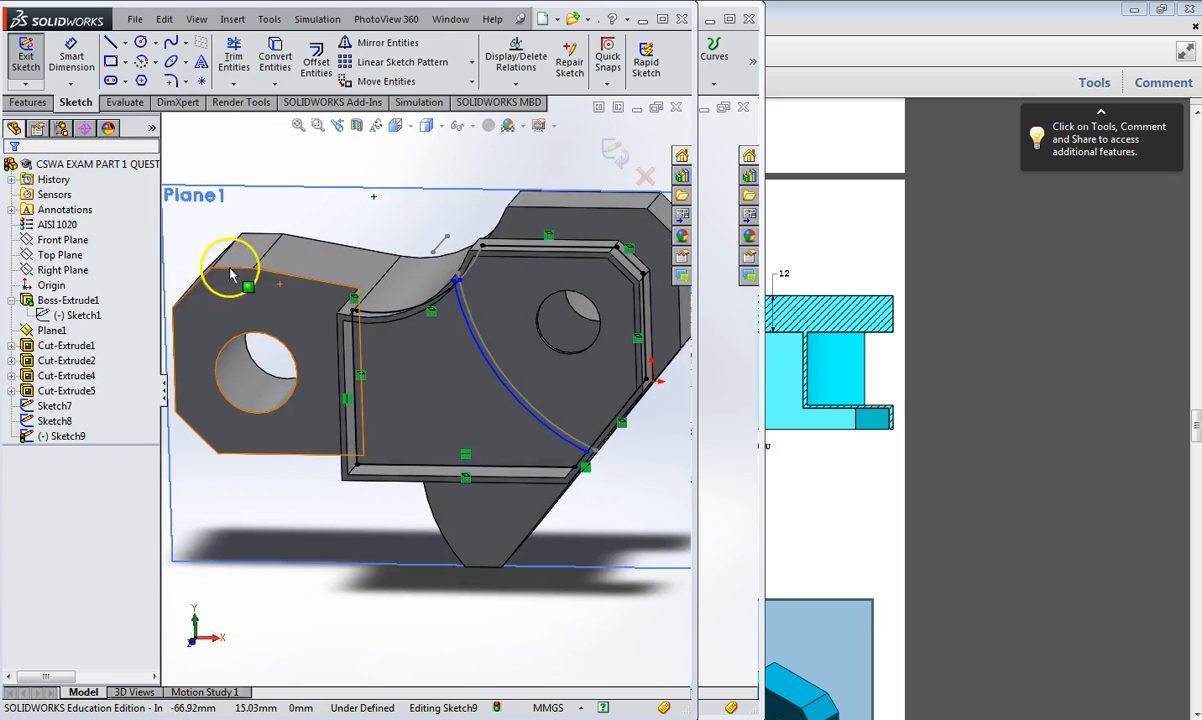
left_click(28, 103)
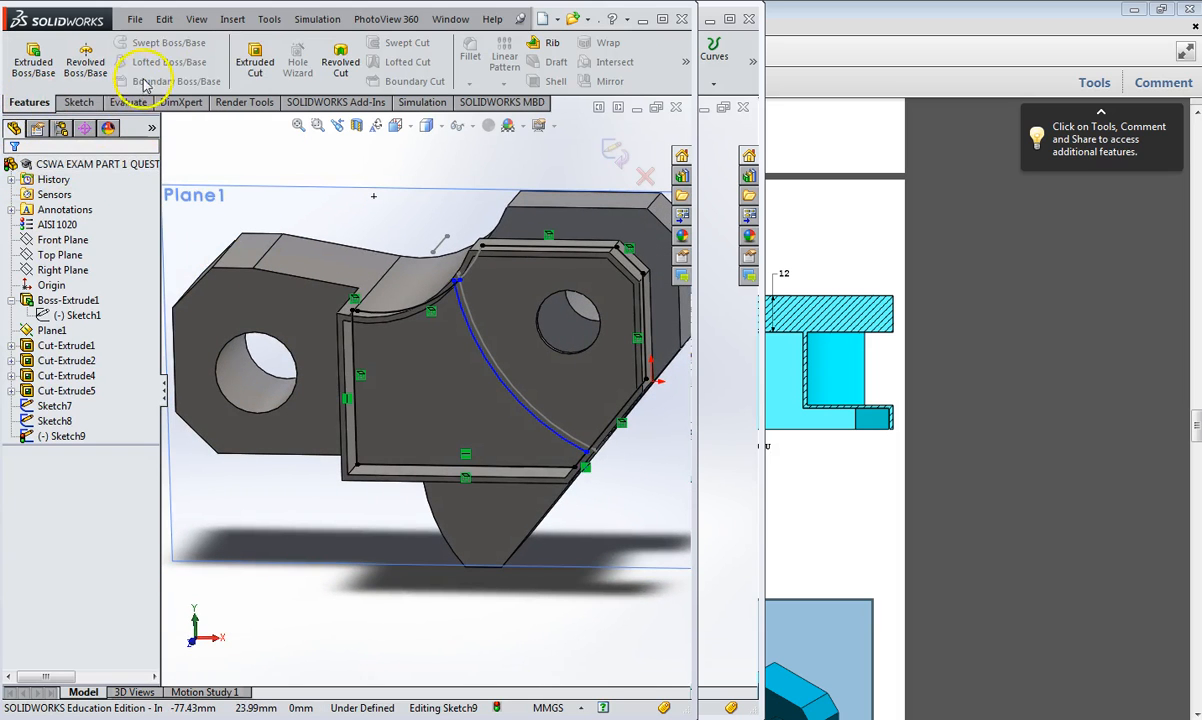
left_click(254, 62)
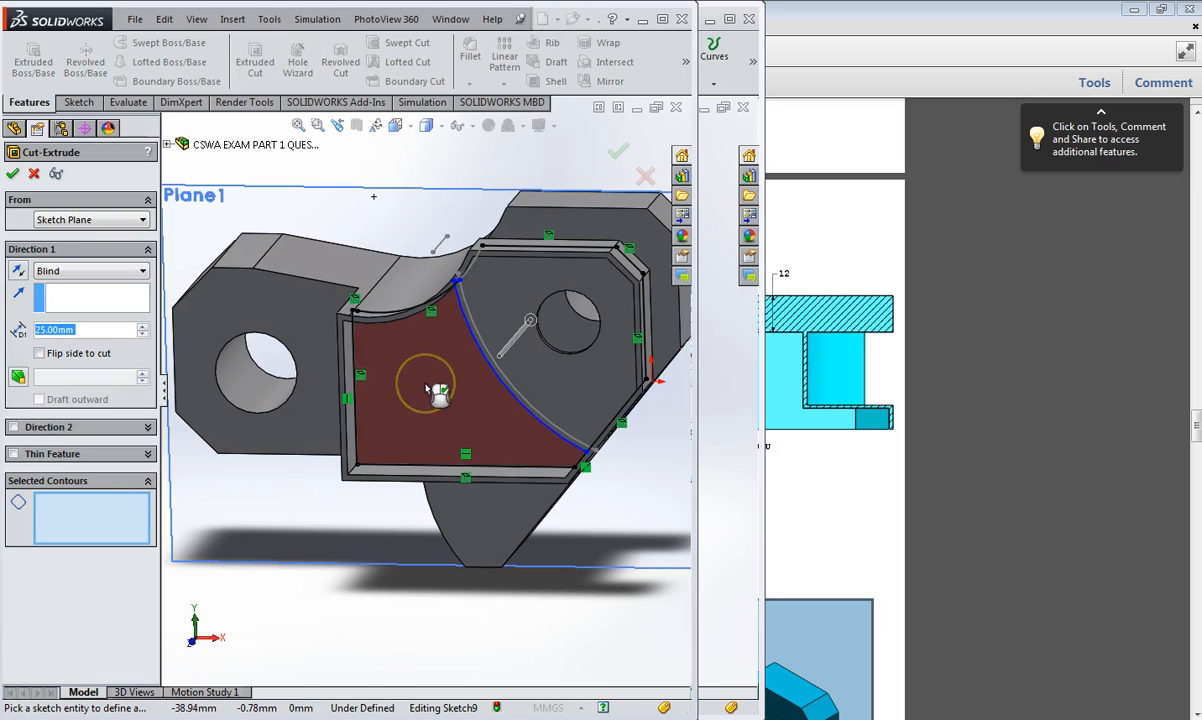
middle_click_drag(437, 395, 309, 376)
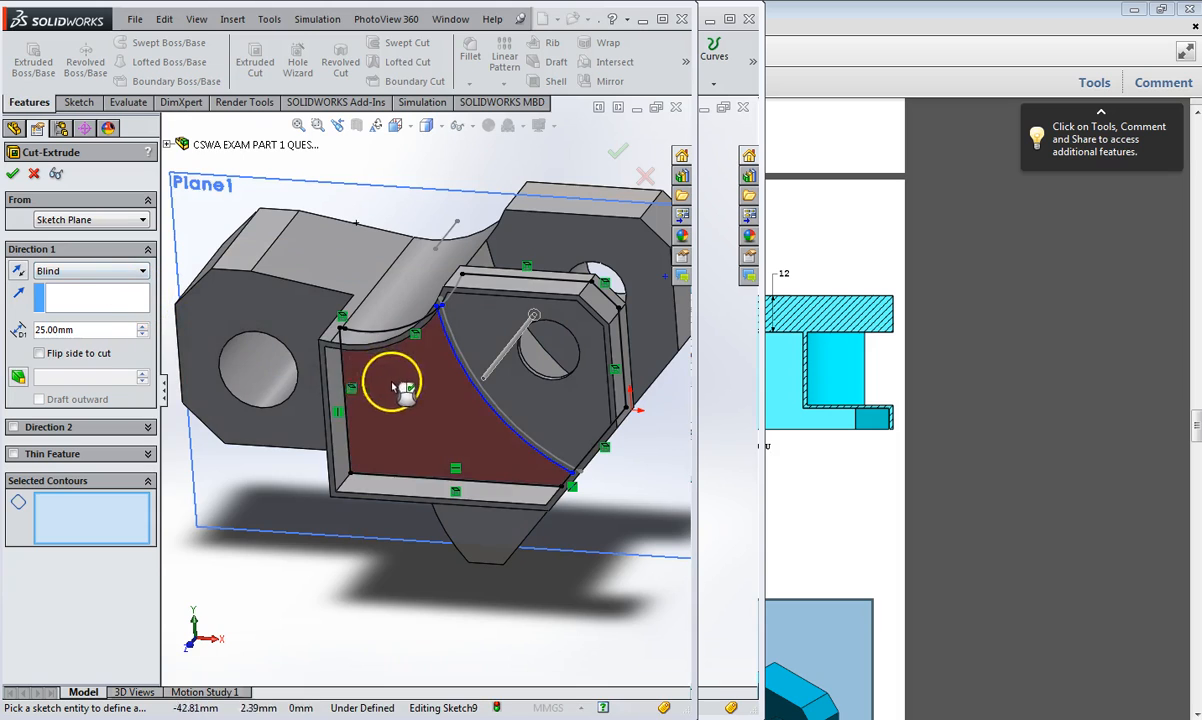
left_click(13, 174)
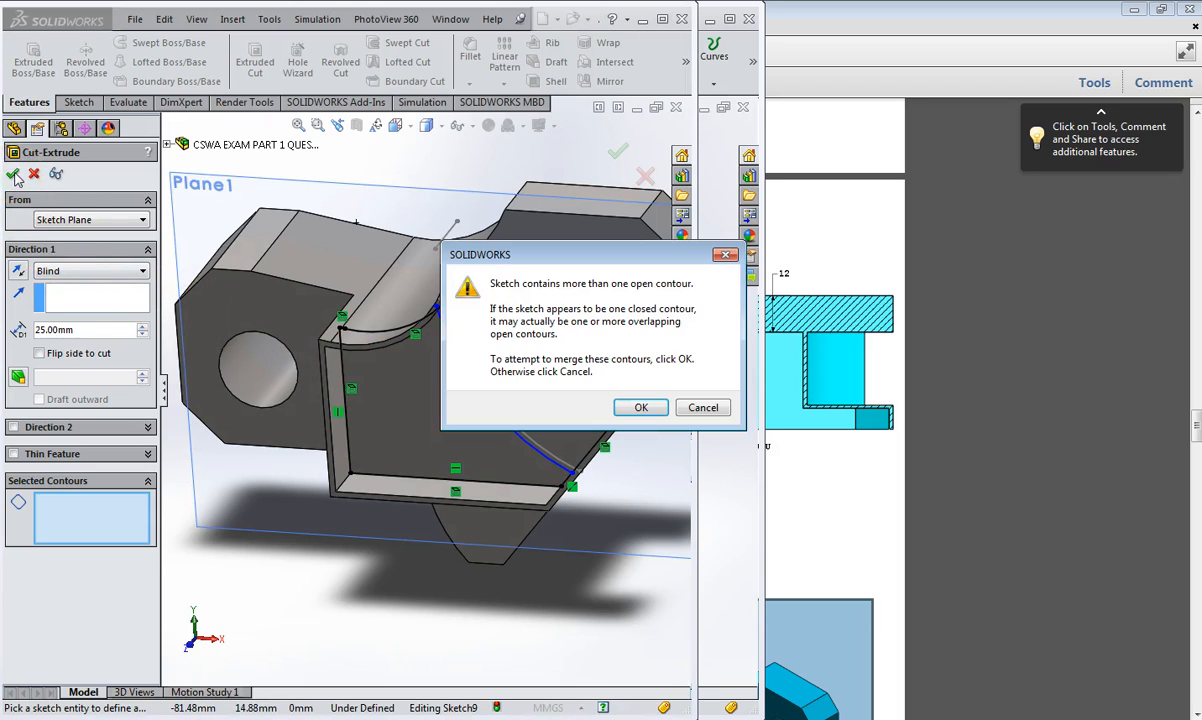
left_click(703, 408)
key("ctrl+8")
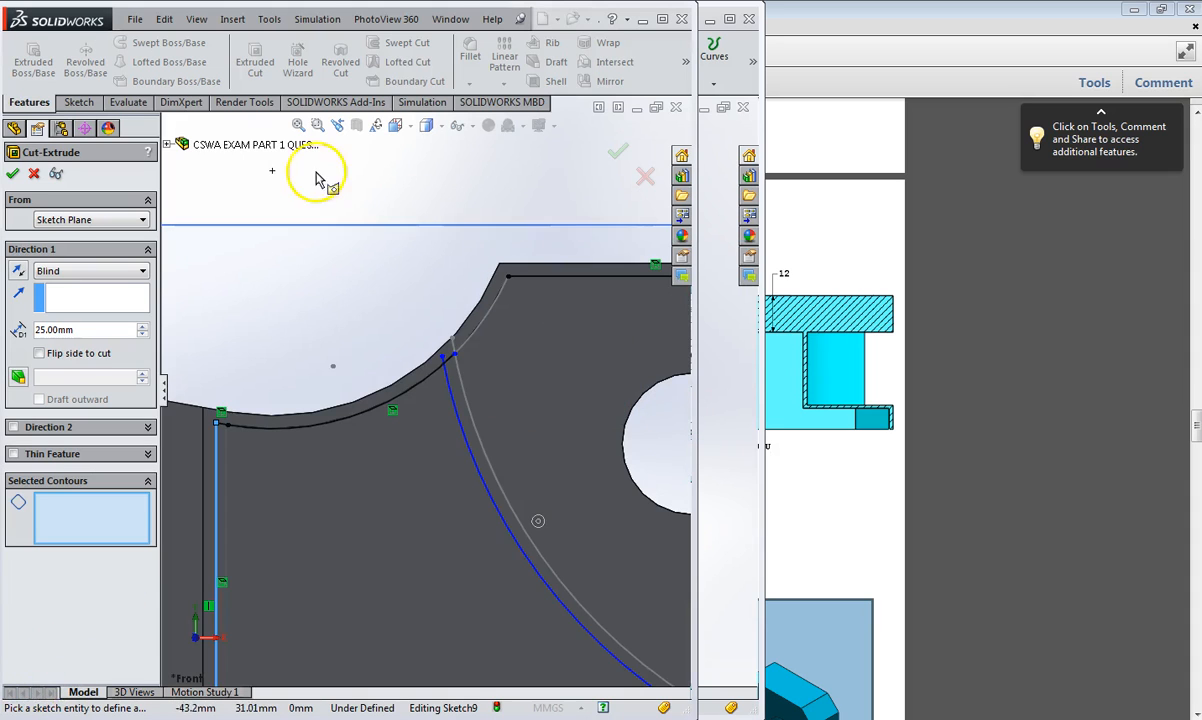
left_click(34, 174)
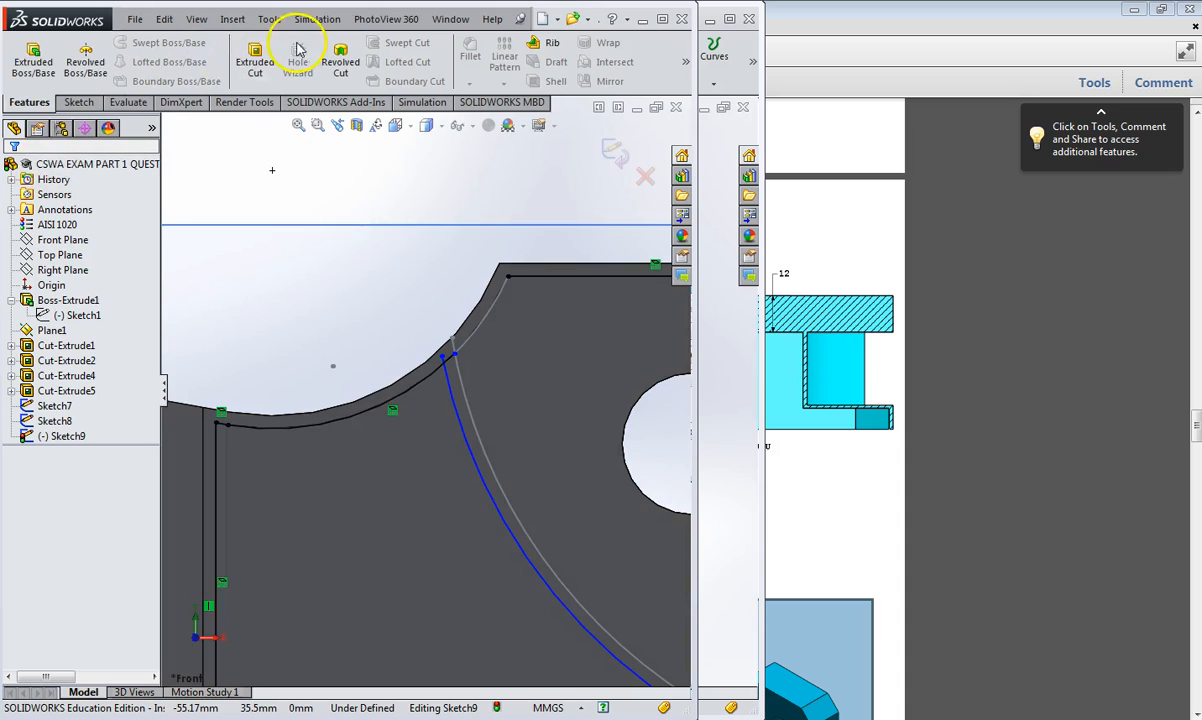
left_click(93, 104)
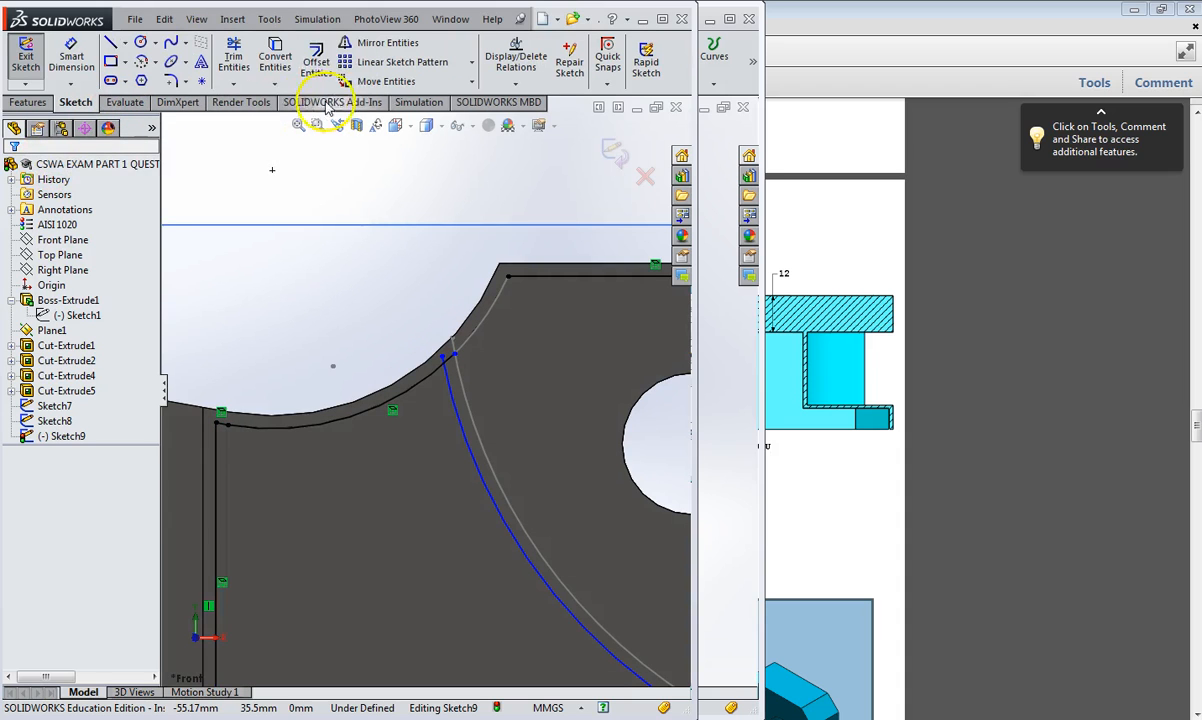
Trim the offset arc and the pocket outline's concave upper curve to a corner where they meet.
left_click(233, 55)
left_click(432, 372)
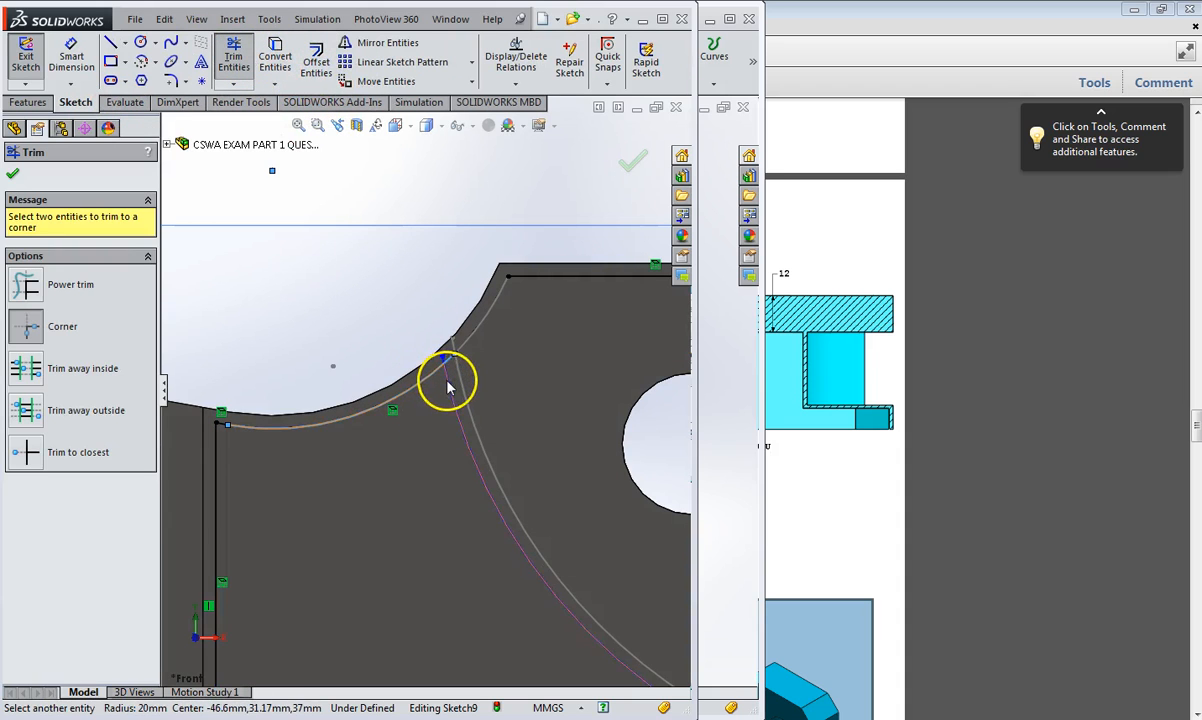
left_click(447, 385)
scroll(429, 550, "up", 3)
scroll(542, 569, "down", 6)
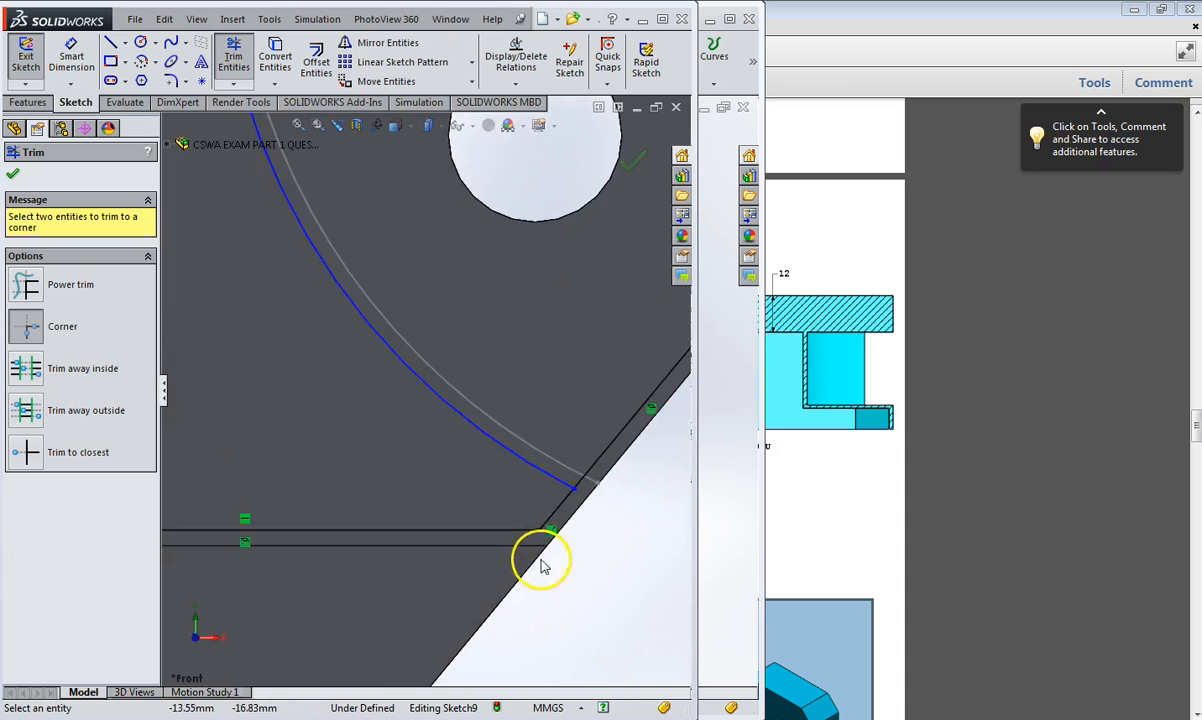
scroll(560, 527, "down", 2)
left_click(538, 395)
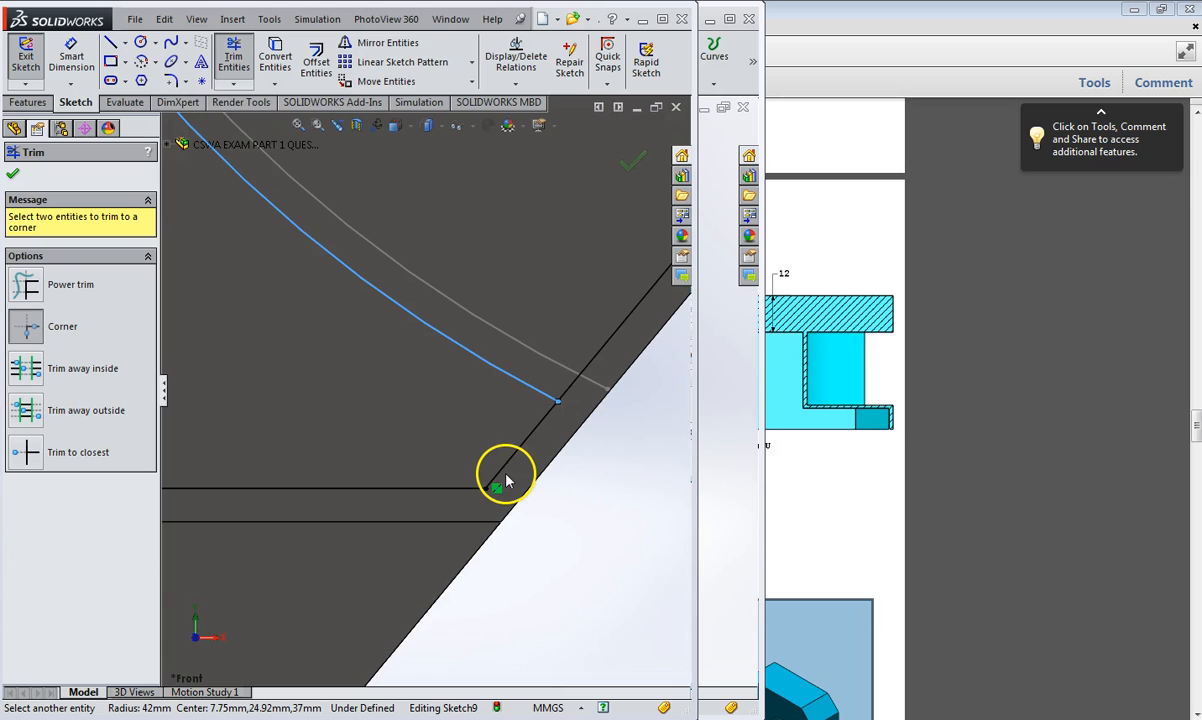
key("Escape")
Cut-extrude the closed sketch region on the side of the offset arc away from the hole, Blind to 25 mm.
scroll(456, 402, "up", 3)
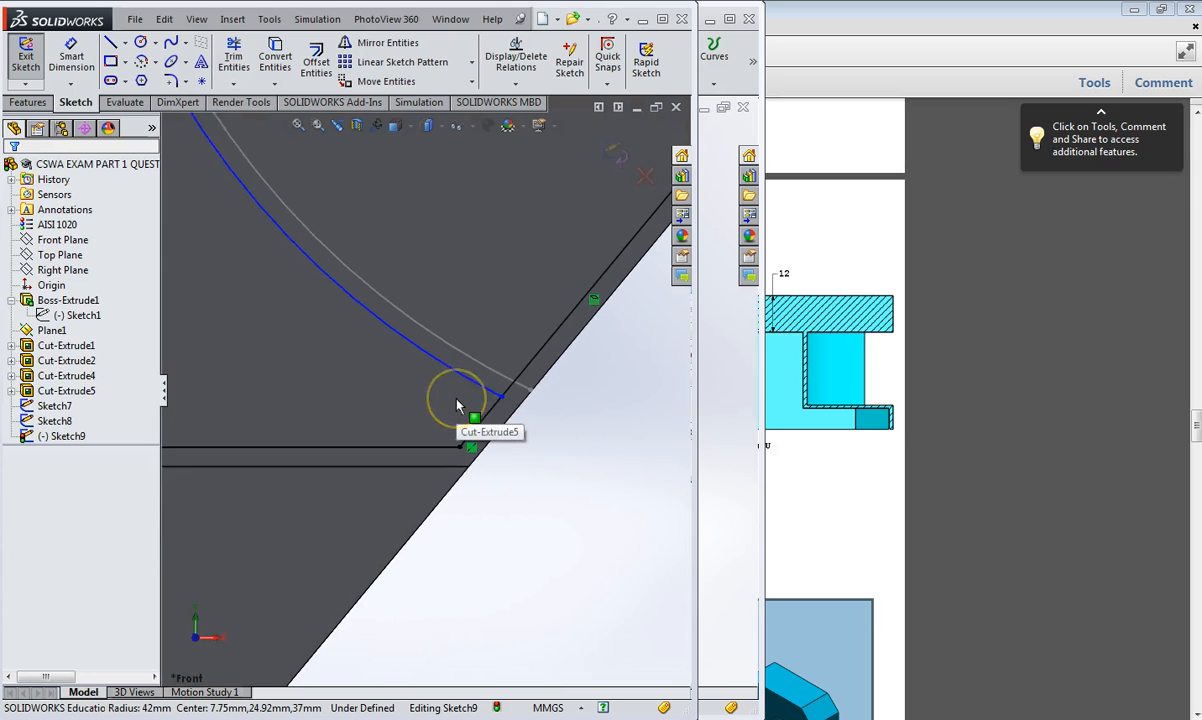
scroll(437, 360, "up", 4)
middle_click_drag(437, 362, 388, 405)
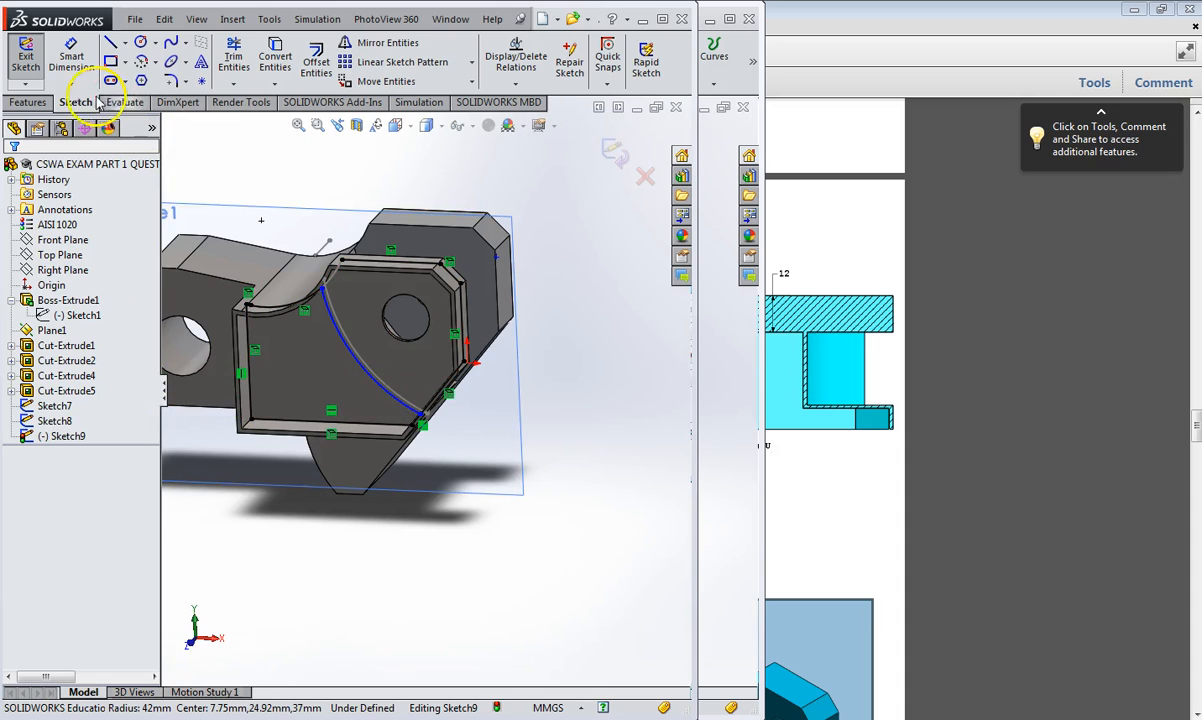
left_click(28, 103)
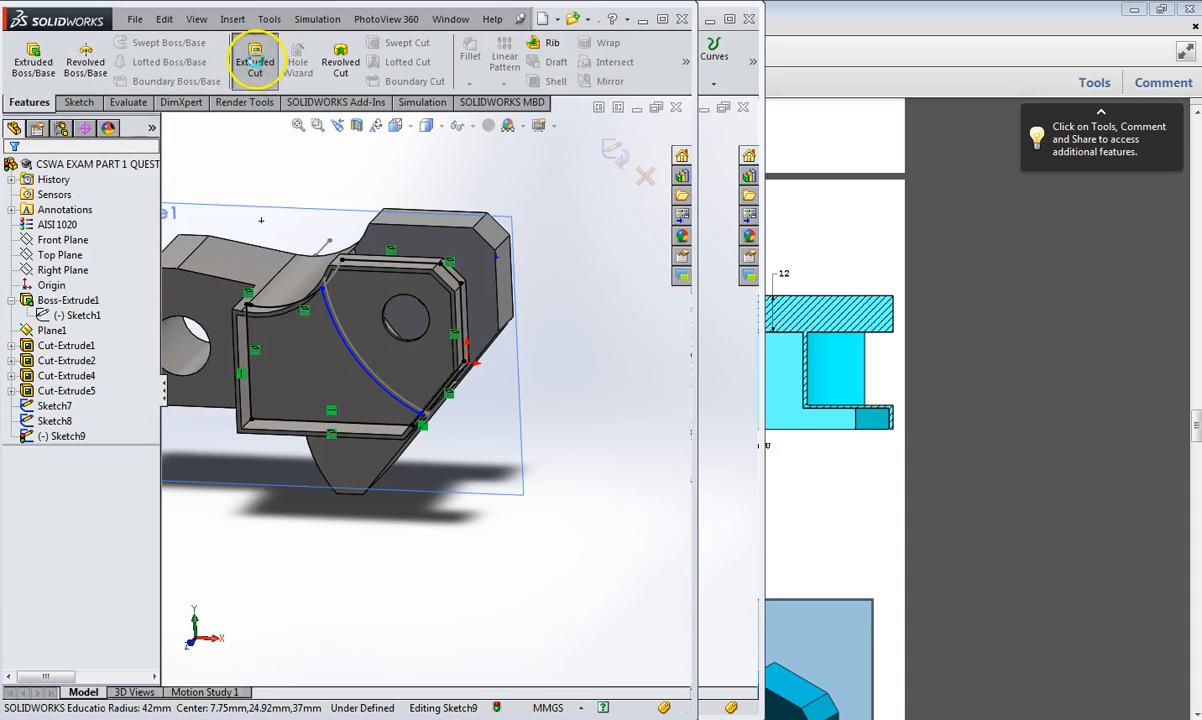
left_click(256, 62)
left_click(290, 376)
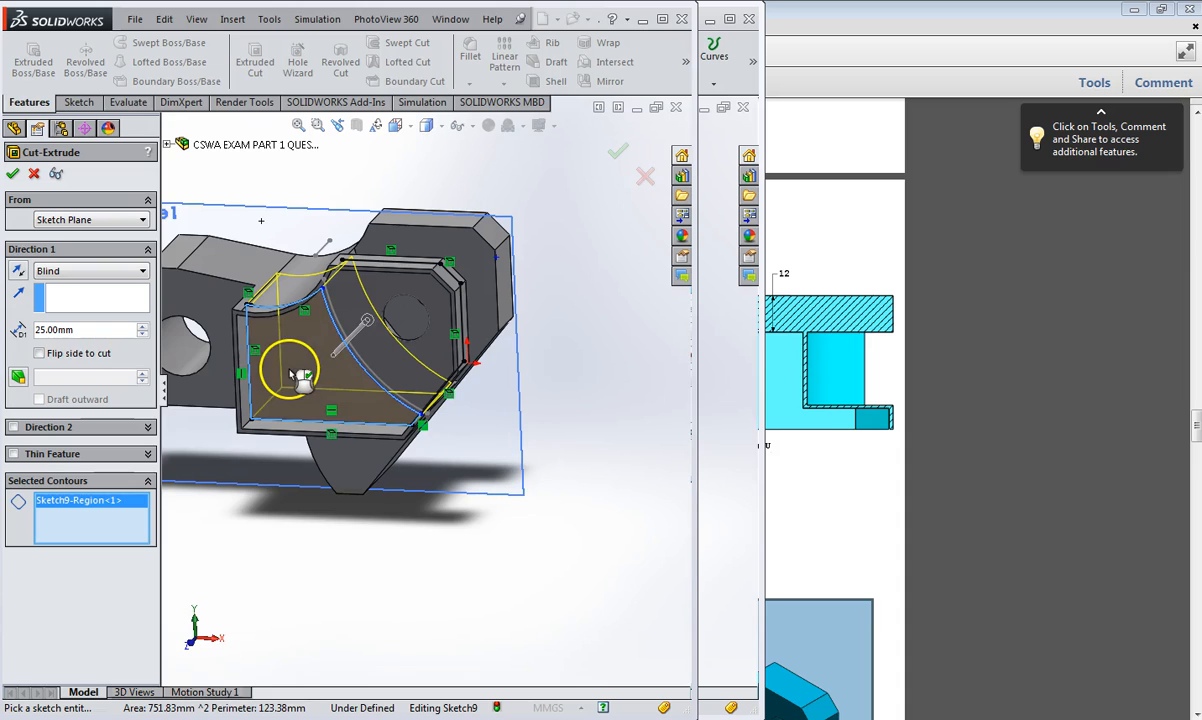
left_click(13, 172)
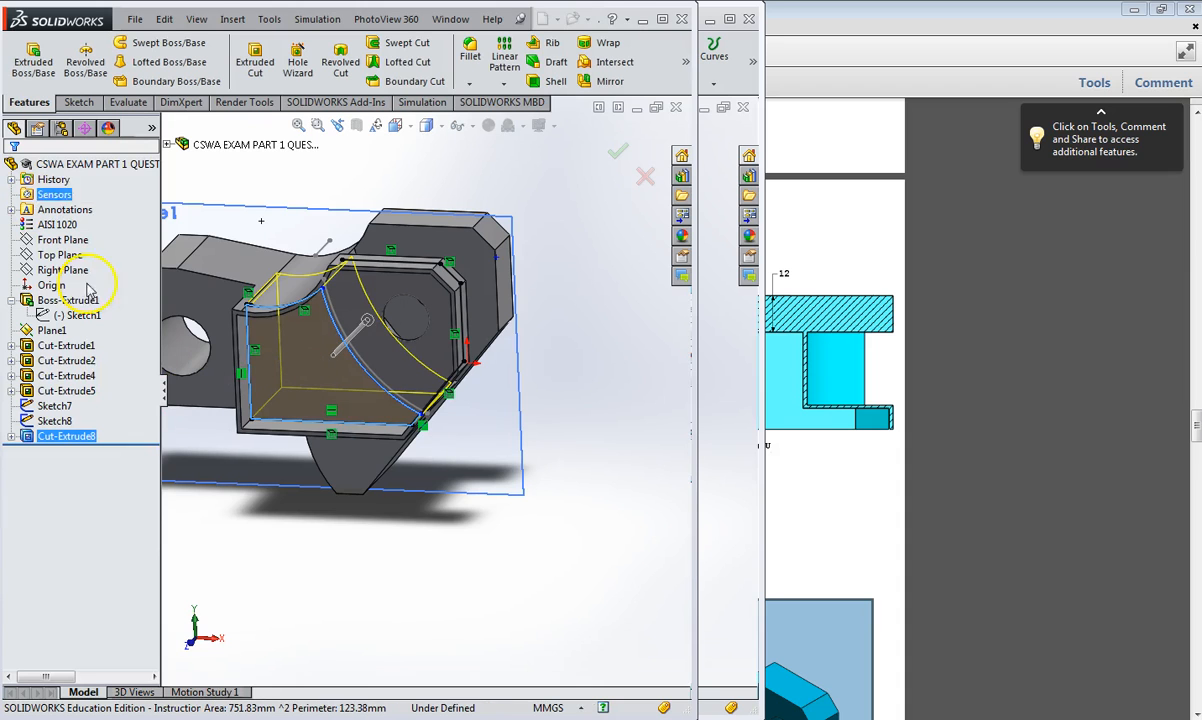
Switch to the Isometric view and examine the deep cut and its thin curved wall from several angles.
mouse_move(357, 542)
middle_mouse_down()
mouse_move(397, 491)
mouse_move(389, 499)
mouse_move(447, 526)
mouse_move(448, 507)
mouse_move(374, 580)
mouse_move(343, 540)
mouse_move(351, 551)
middle_mouse_up()
key("space")
left_click(437, 318)
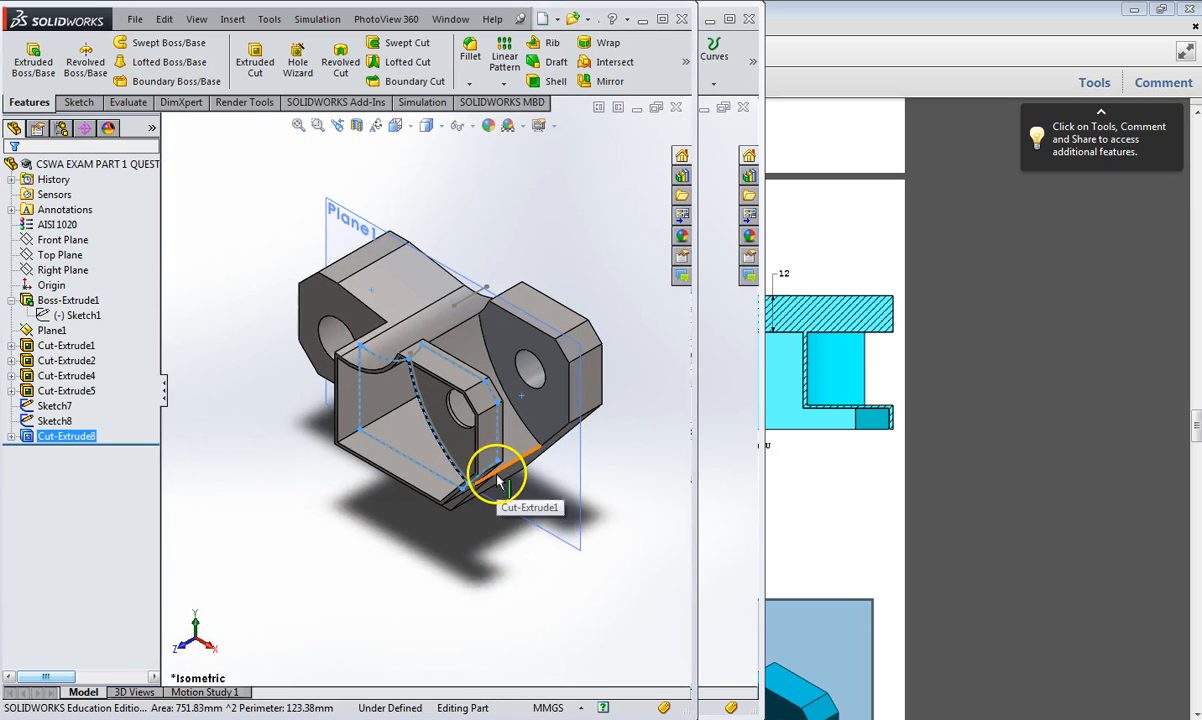
left_click(479, 474)
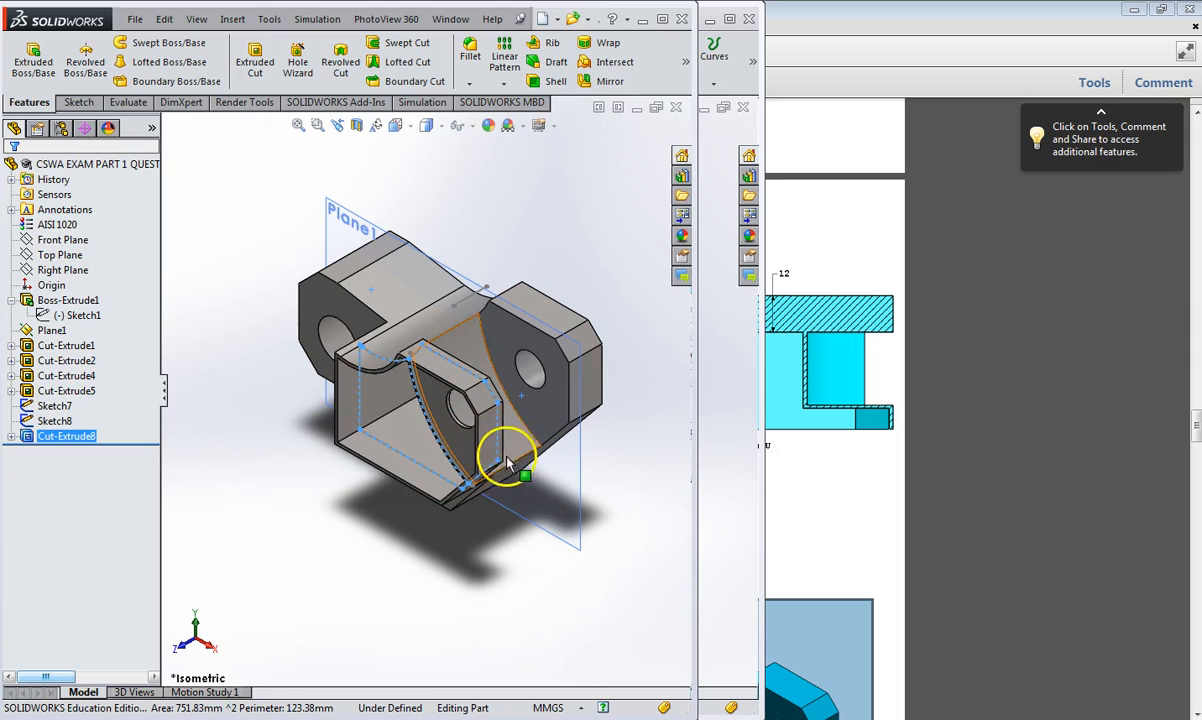
middle_click_drag(396, 490, 410, 447)
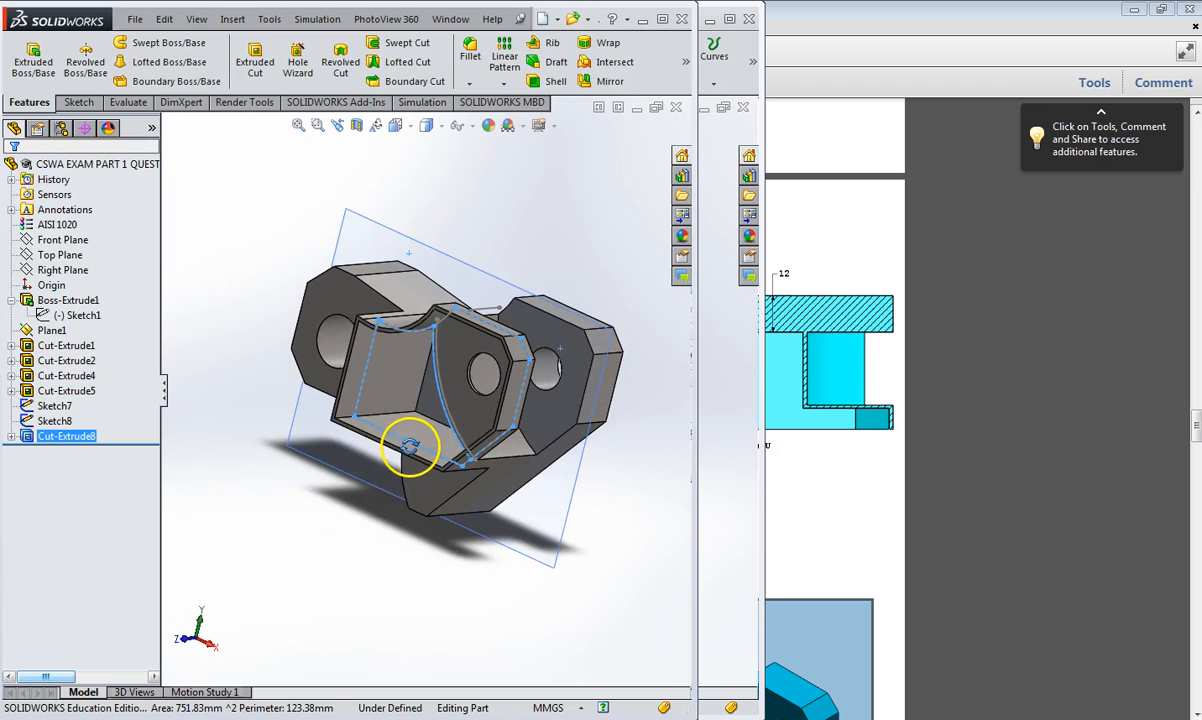